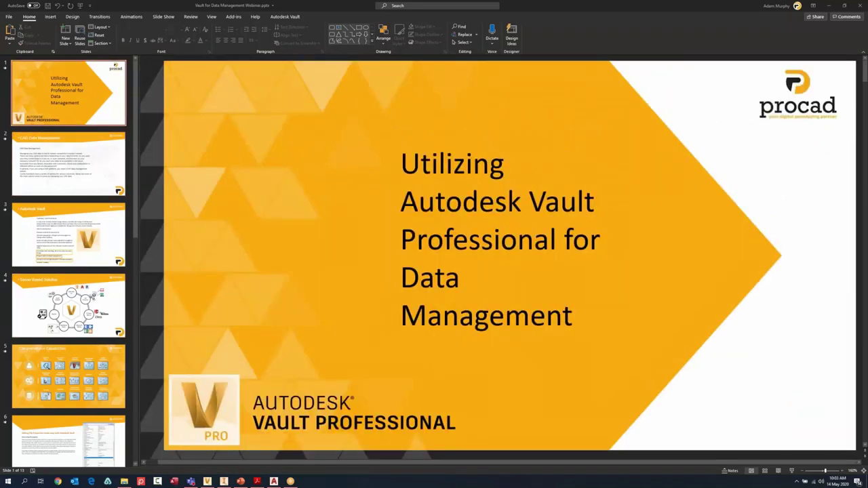
Scroll down twice in the editing pane to move past the title slide toward slide 2, CAD Data Management.
{"action": "scroll", "coordinate": [498, 258], "scroll_direction": "down", "scroll_amount": 3}
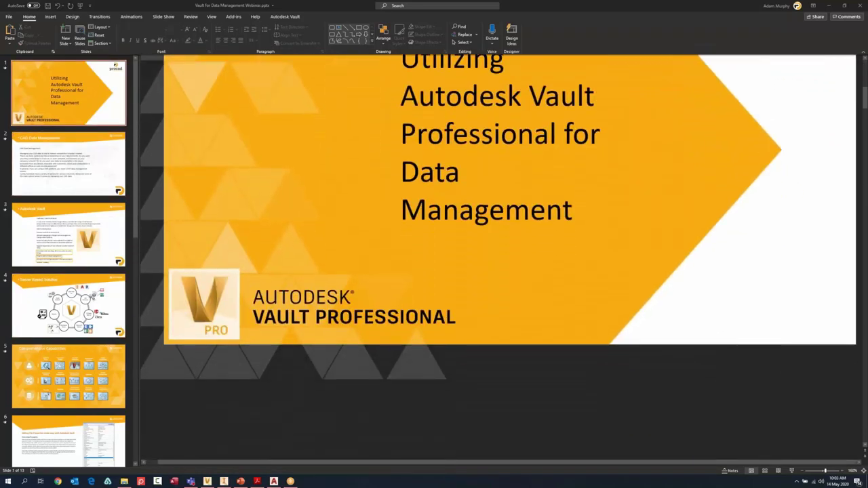
{"action": "scroll", "coordinate": [498, 258], "scroll_direction": "down", "scroll_amount": 3}
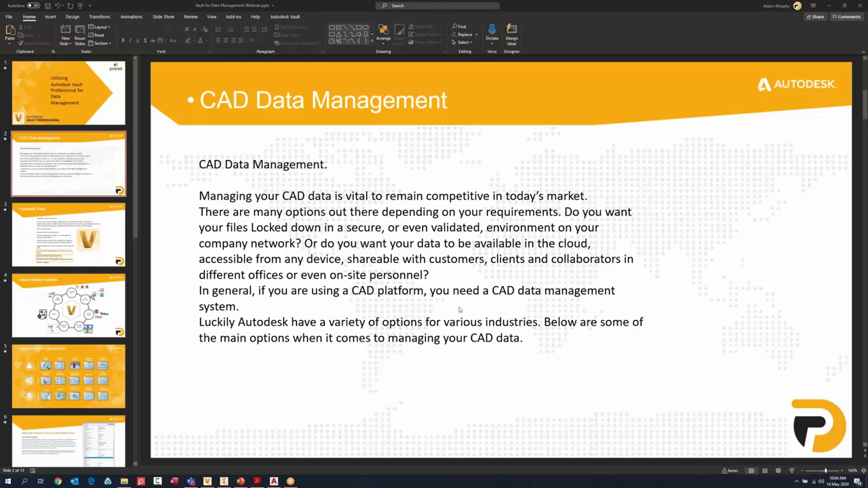
Scroll down to slide 3, Autodesk Vault, listing Vault Basic and Vault Professional features.
{"action": "scroll", "coordinate": [350, 249], "scroll_direction": "down", "scroll_amount": 1}
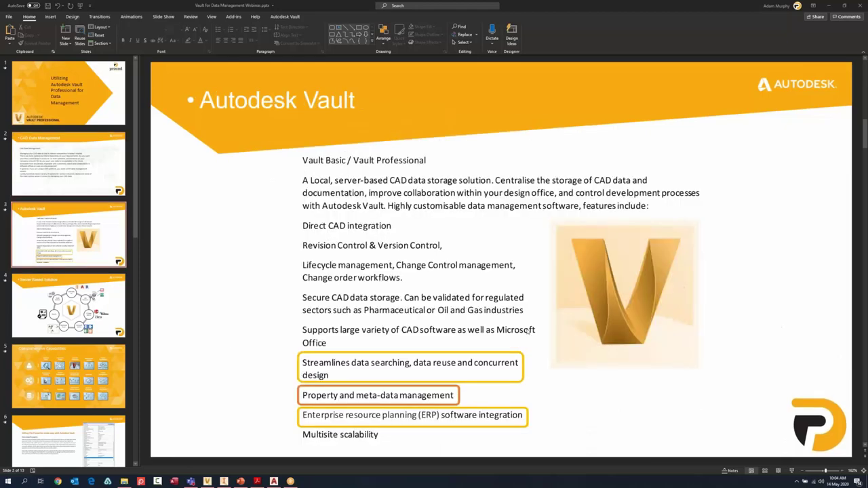
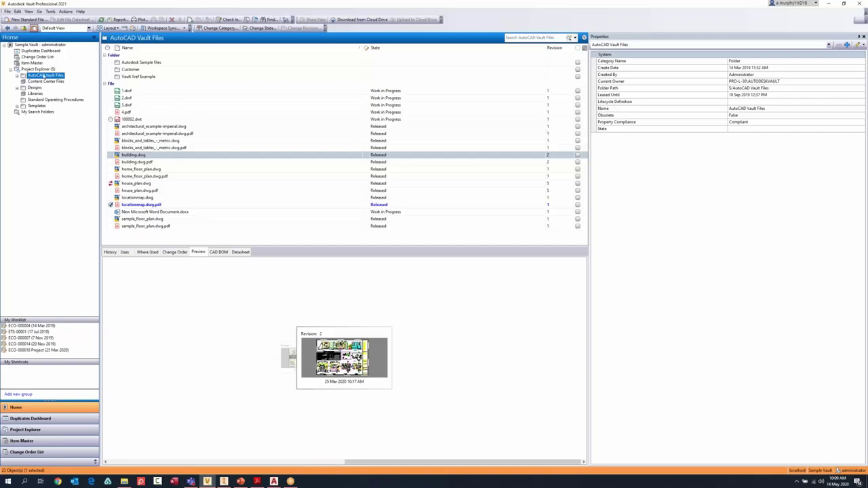
Return to Vault, expand AutoCAD Vault Files, and list building.dwg's two linked change orders.
{"action": "left_click", "coordinate": [125, 481]}
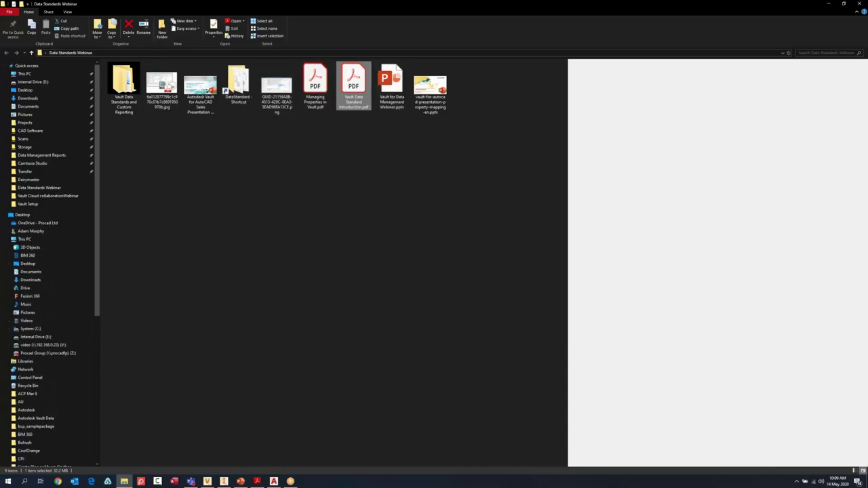
{"action": "left_click", "coordinate": [828, 4]}
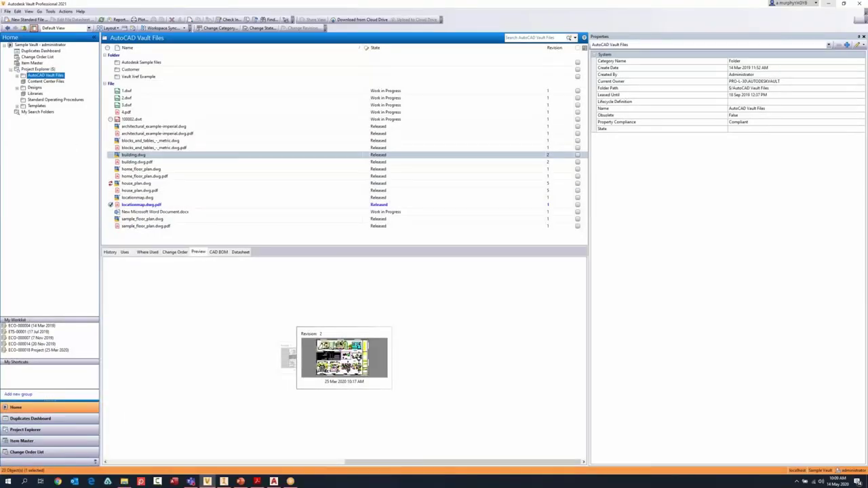
{"action": "left_click", "coordinate": [18, 76]}
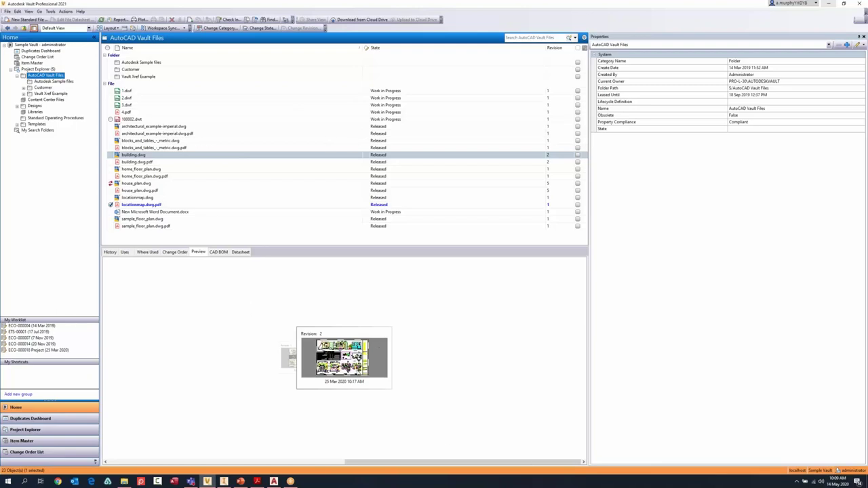
{"action": "left_click", "coordinate": [175, 252]}
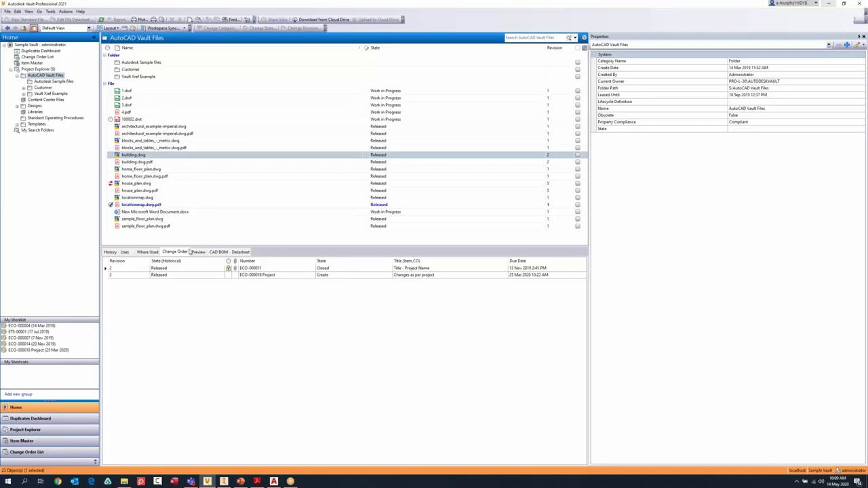
Show building.dwg's Where Used results and select its revision 2 Released entry.
{"action": "left_click", "coordinate": [150, 253]}
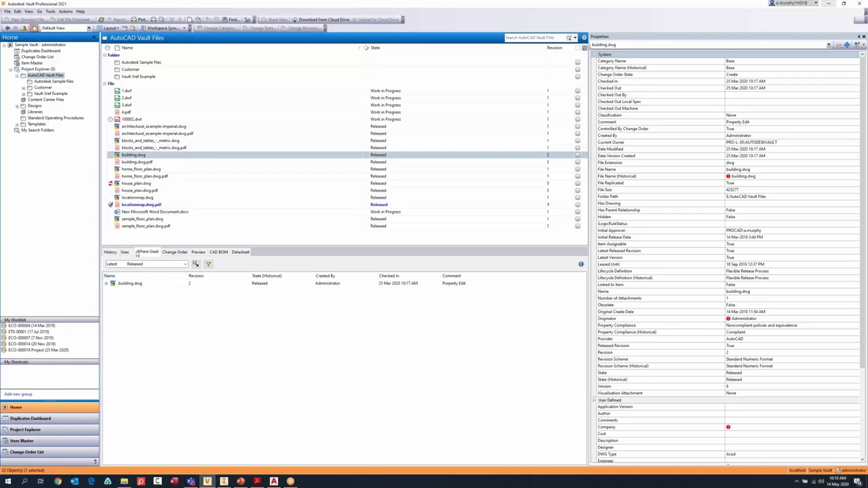
{"action": "left_click", "coordinate": [127, 284]}
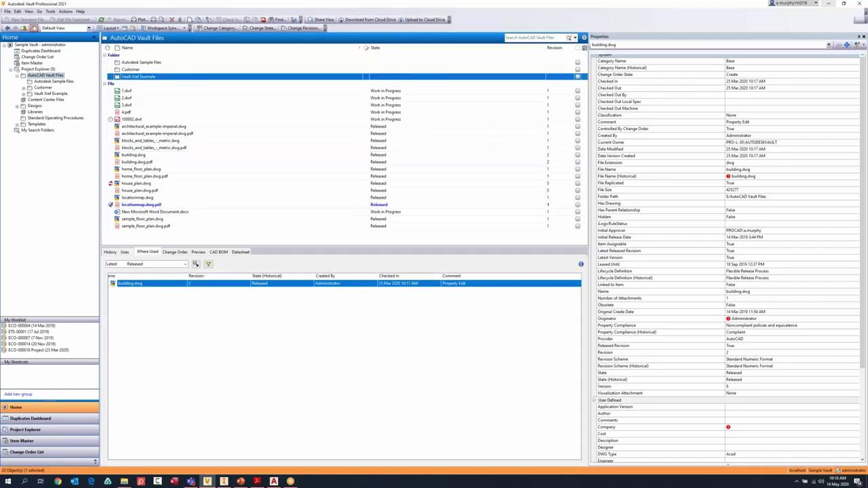
Open Vault Xref Example and expand Master.dwg's referenced files down to Xref 1.dwg.
{"action": "double_click", "coordinate": [130, 76]}
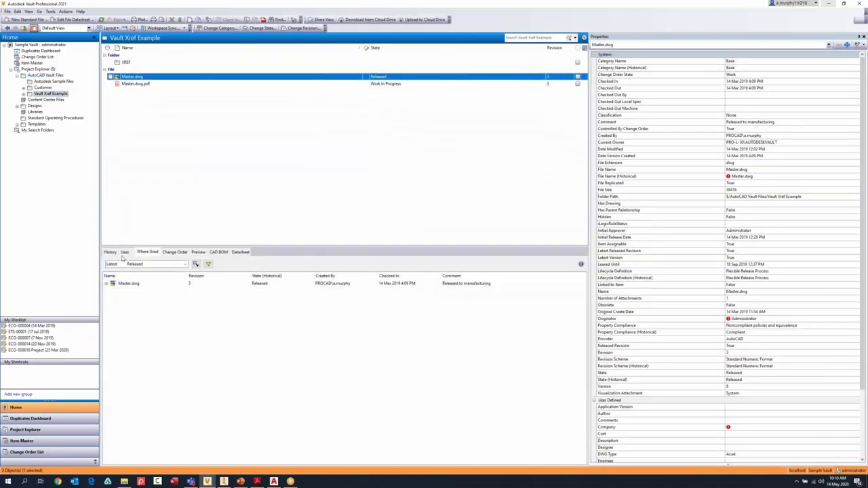
{"action": "left_click", "coordinate": [124, 253]}
{"action": "left_click", "coordinate": [107, 286]}
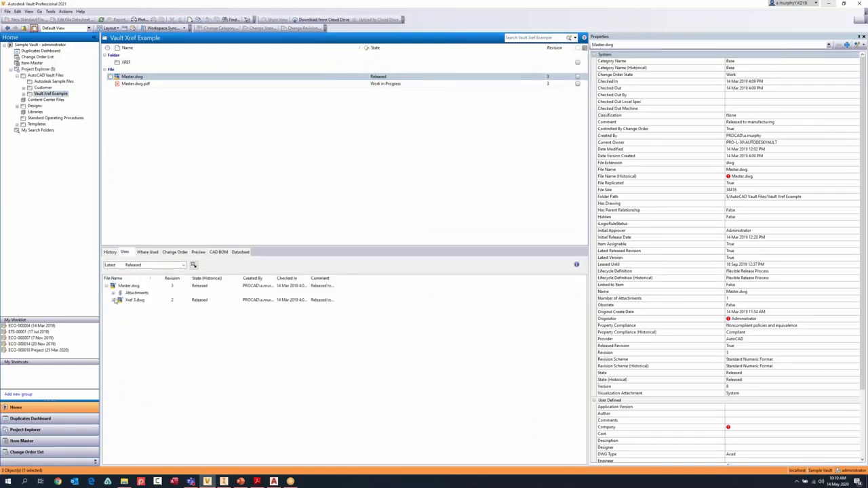
{"action": "left_click", "coordinate": [113, 300]}
{"action": "left_click", "coordinate": [135, 300]}
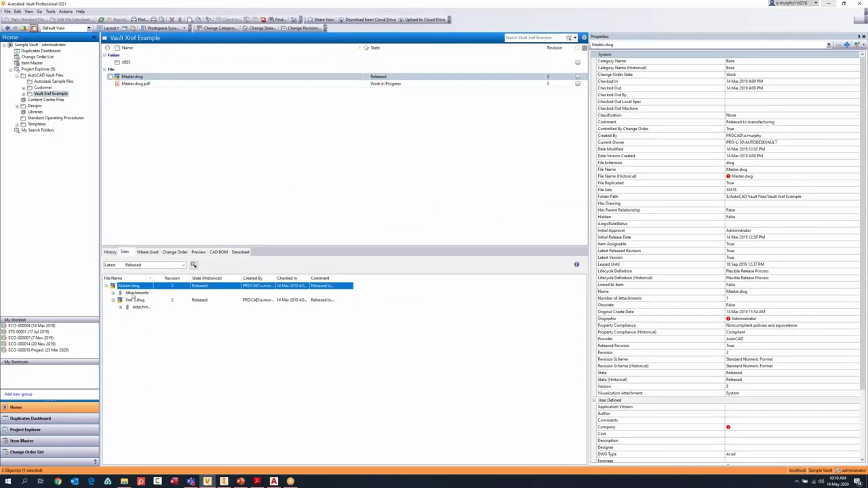
{"action": "right_click", "coordinate": [132, 304]}
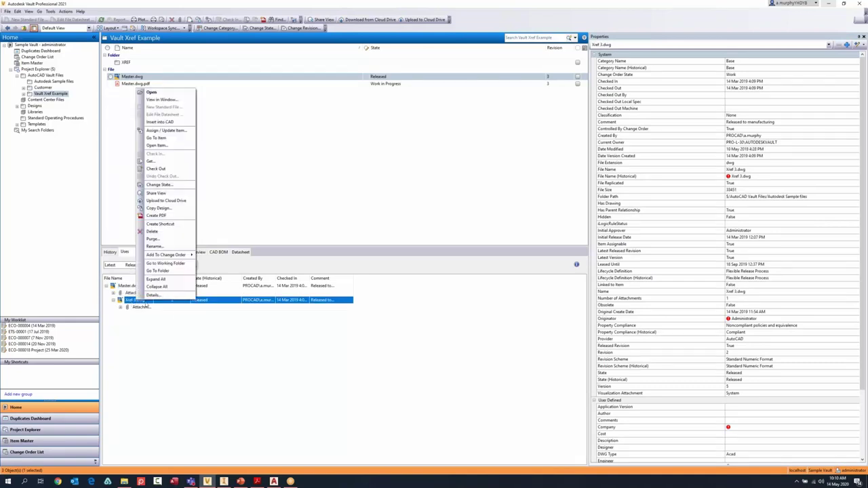
{"action": "left_click", "coordinate": [349, 201]}
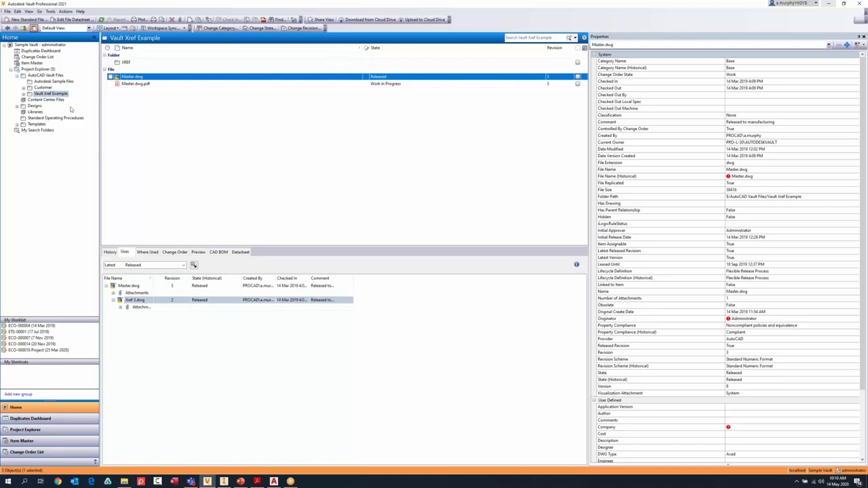
Go to Xref 1.dwg in Autodesk Sample files, review its History and Where Used, then open Designs.
{"action": "left_click", "coordinate": [145, 300]}
{"action": "right_click", "coordinate": [134, 306]}
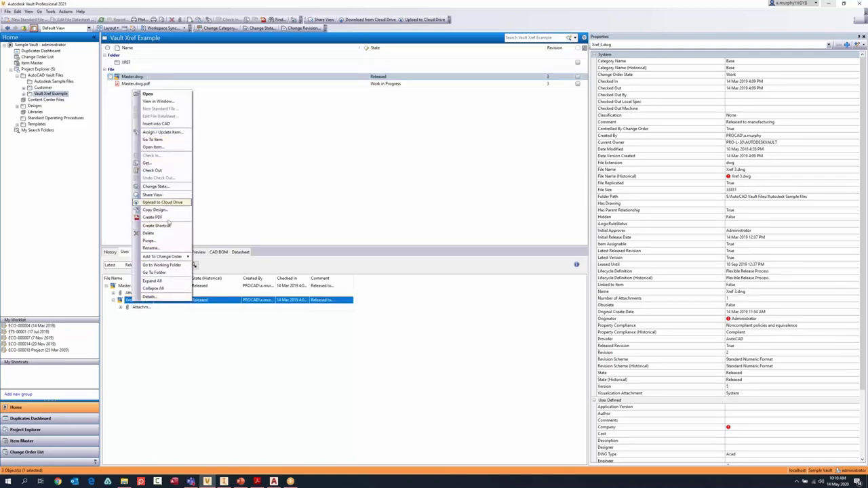
{"action": "left_click", "coordinate": [172, 279]}
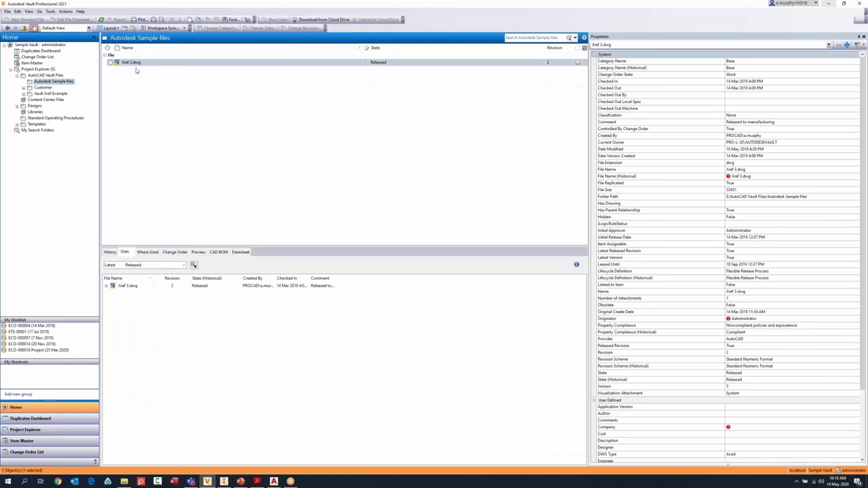
{"action": "left_click", "coordinate": [136, 64]}
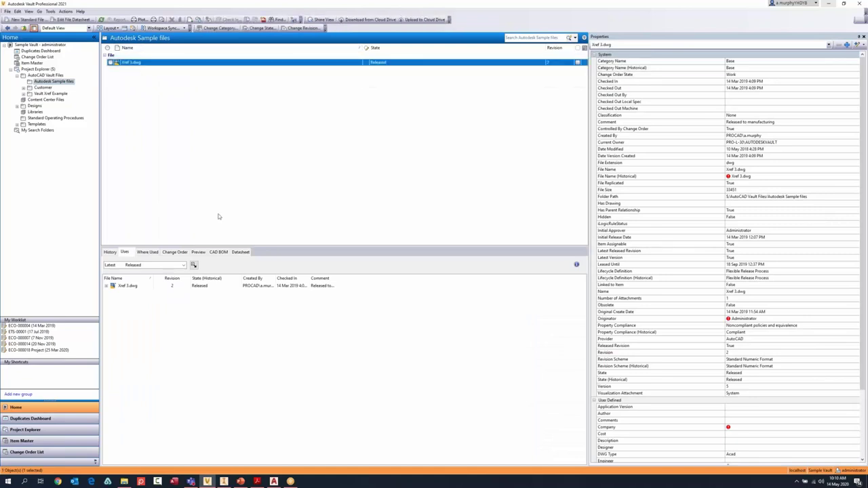
{"action": "left_click", "coordinate": [115, 253]}
{"action": "left_click", "coordinate": [129, 254]}
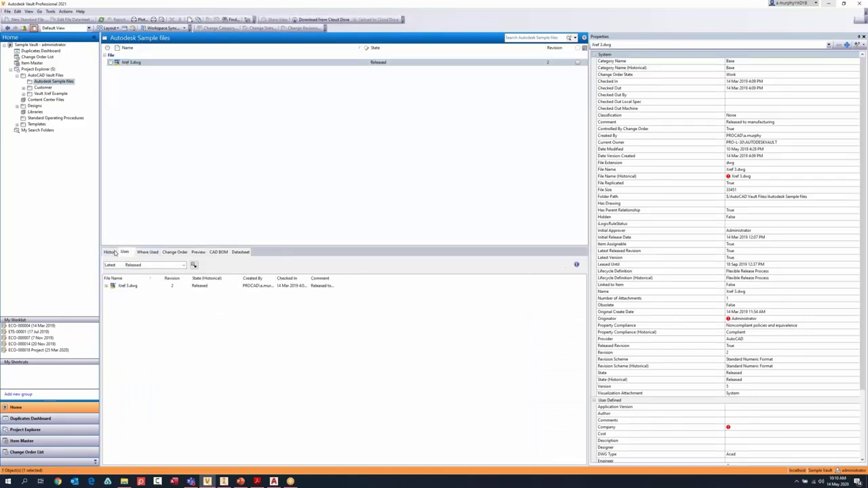
{"action": "left_click", "coordinate": [145, 253]}
{"action": "left_click", "coordinate": [125, 253]}
{"action": "left_click", "coordinate": [33, 107]}
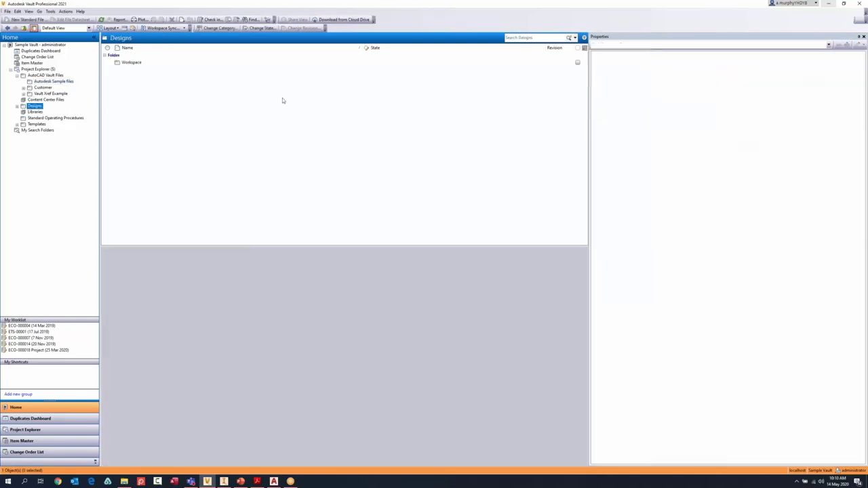
Open Workspace, expand Bottom Guide Rail Assembly.iam's four parts, and select Chassis Base R.ipt.
{"action": "double_click", "coordinate": [135, 63]}
{"action": "scroll", "coordinate": [212, 178], "scroll_direction": "down", "scroll_amount": 4}
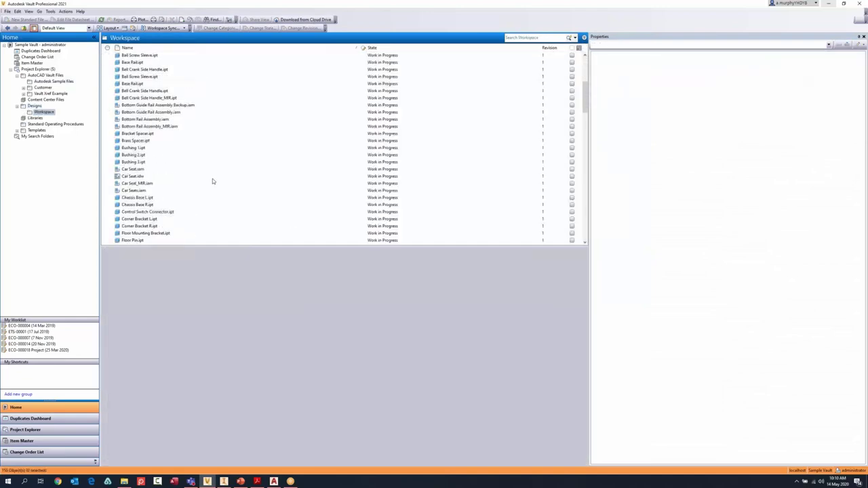
{"action": "left_click", "coordinate": [144, 156]}
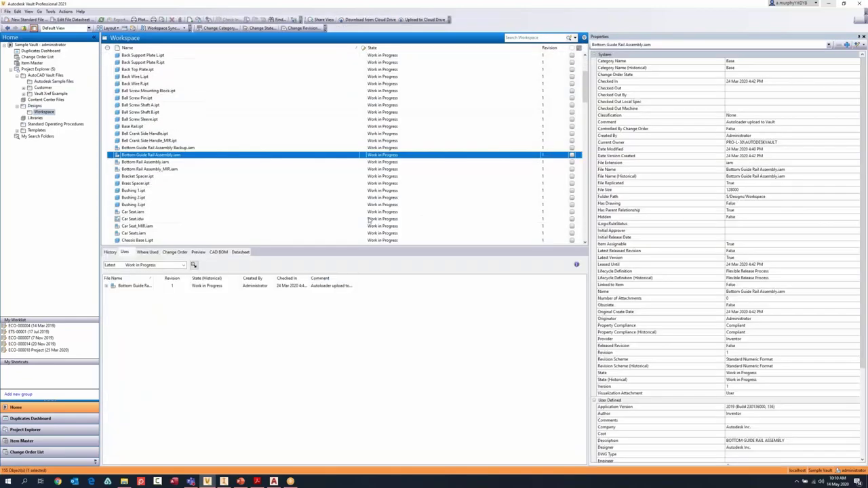
{"action": "left_click", "coordinate": [106, 287]}
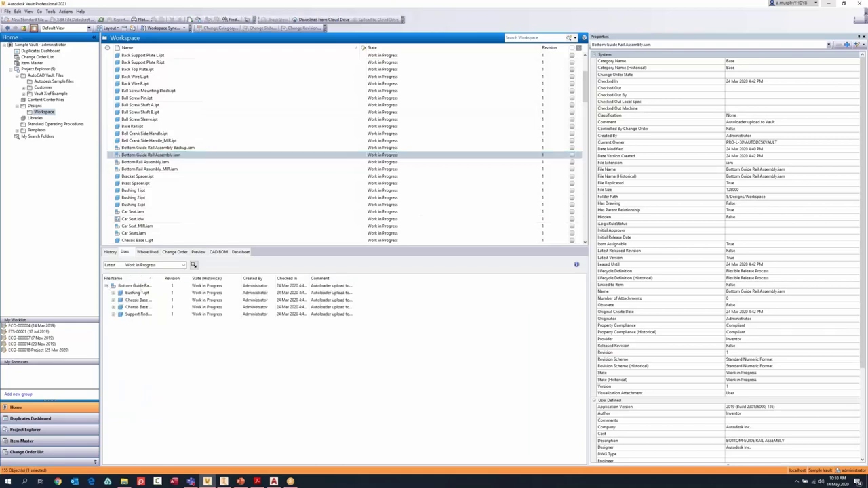
{"action": "left_click_drag", "start_coordinate": [163, 279], "coordinate": [196, 278]}
{"action": "left_click", "coordinate": [148, 286]}
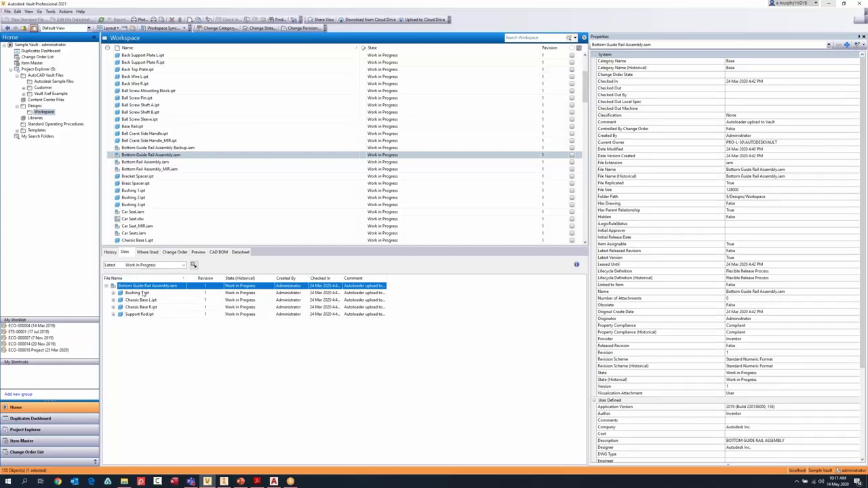
{"action": "key", "text": "Down"}
{"action": "key", "text": "Down"}
{"action": "key", "text": "Down"}
{"action": "key", "text": "Down"}
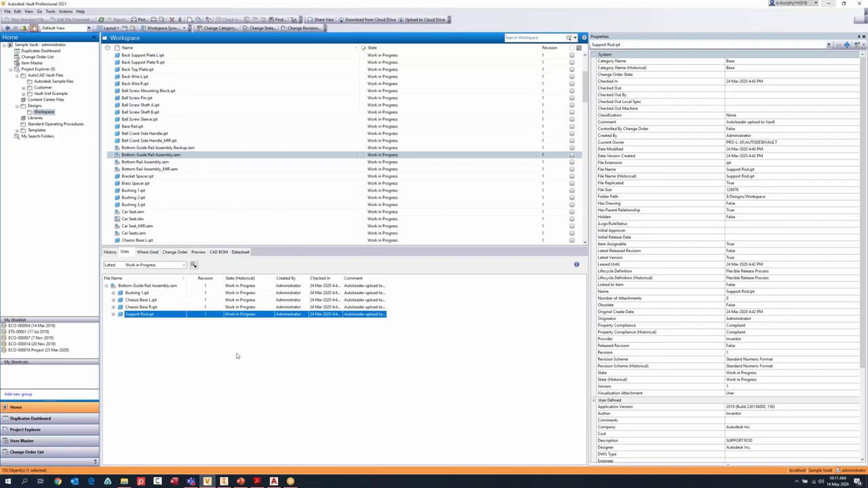
{"action": "left_click", "coordinate": [158, 307]}
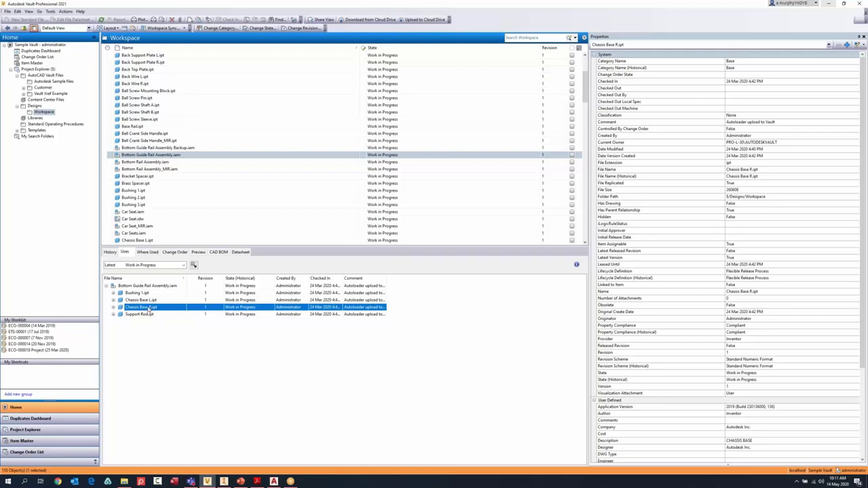
Locate Chassis Base R.ipt in Workspace and expand its Where Used parent assemblies.
{"action": "right_click", "coordinate": [144, 308]}
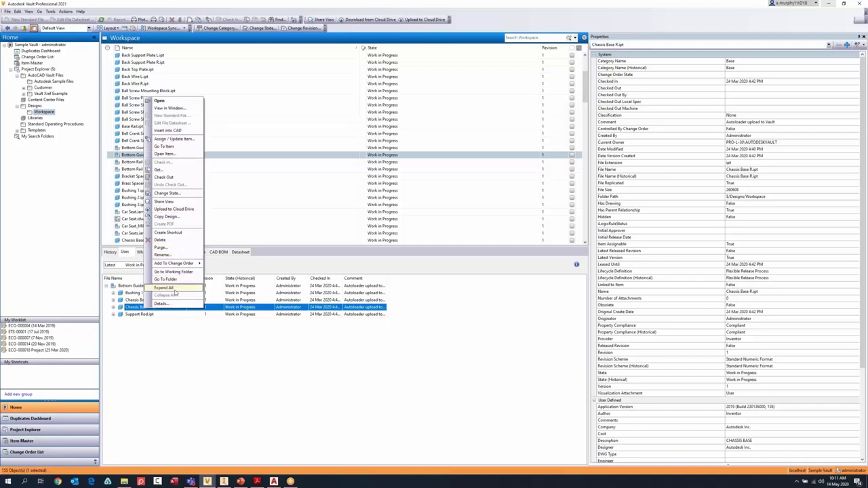
{"action": "left_click", "coordinate": [175, 281]}
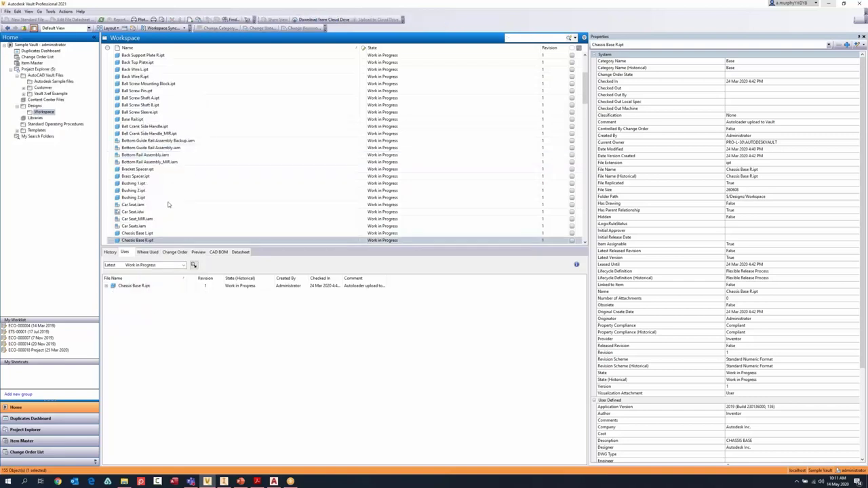
{"action": "left_click", "coordinate": [147, 252]}
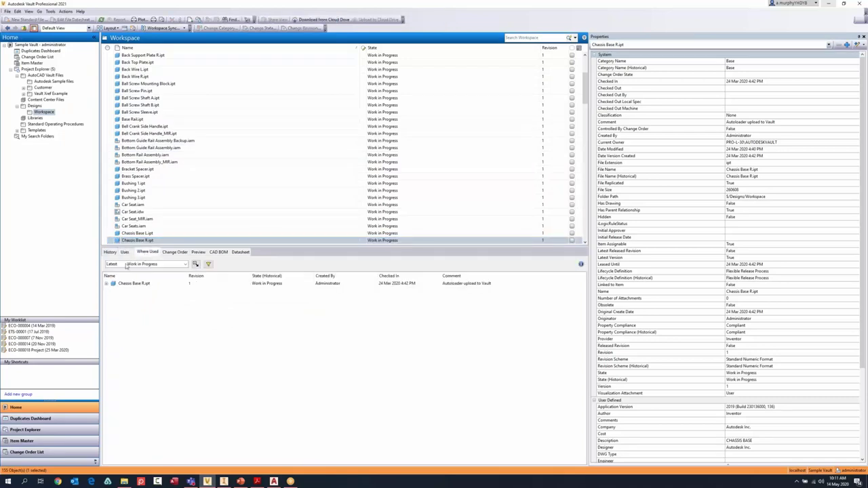
{"action": "left_click", "coordinate": [107, 284]}
Inspect the backup and Bottom Guide Rail assemblies, then open the Vault Xref Example folder.
{"action": "left_click", "coordinate": [147, 284]}
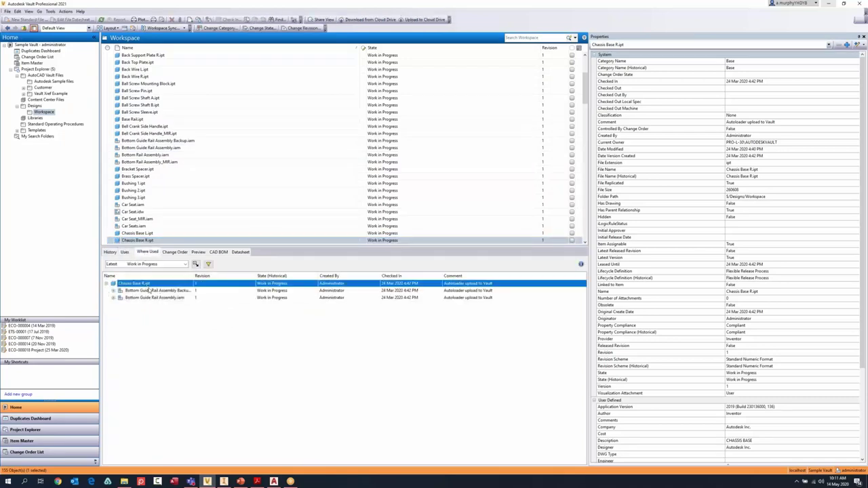
{"action": "left_click", "coordinate": [161, 291]}
{"action": "left_click", "coordinate": [162, 298]}
{"action": "left_click", "coordinate": [161, 291]}
{"action": "left_click", "coordinate": [161, 298]}
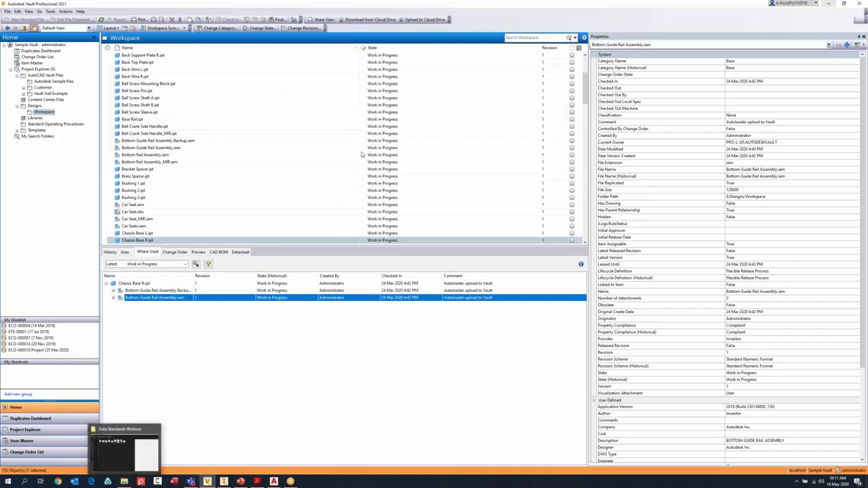
{"action": "left_click", "coordinate": [46, 89]}
{"action": "left_click", "coordinate": [53, 94]}
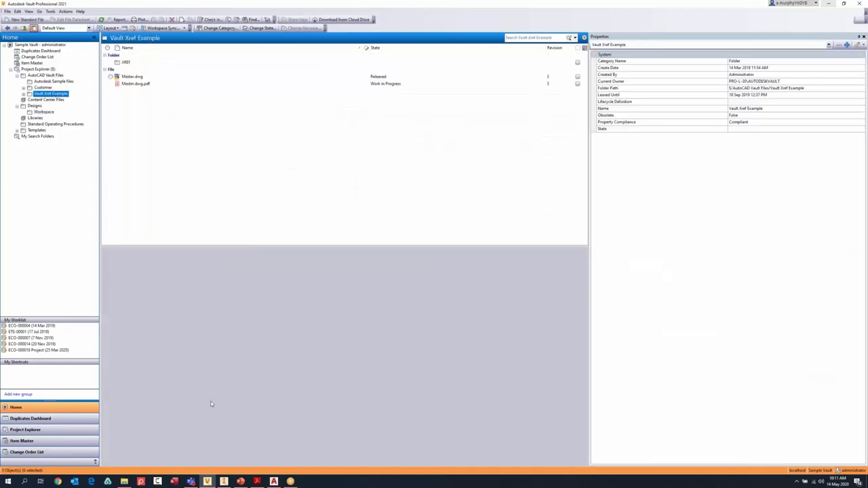
Browse to Designs > Workspace and select Bushing 1, 2 and 3.ipt together to view their properties.
{"action": "left_click", "coordinate": [37, 130]}
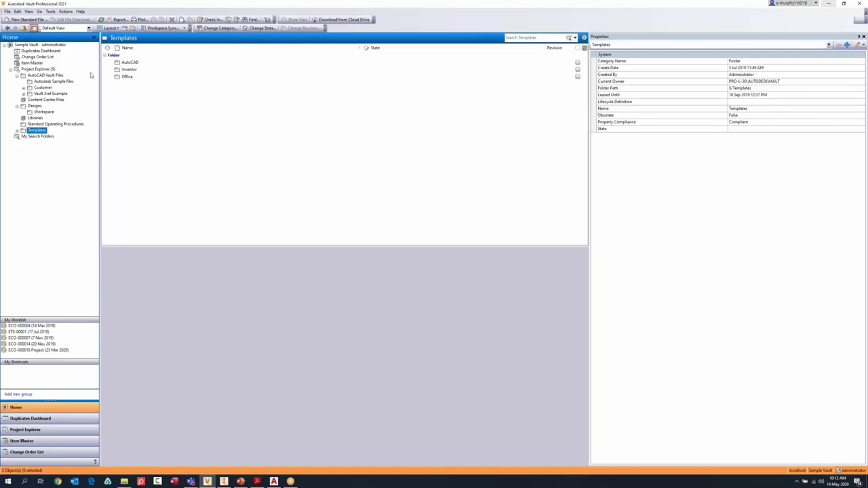
{"action": "left_click", "coordinate": [44, 100]}
{"action": "left_click", "coordinate": [36, 106]}
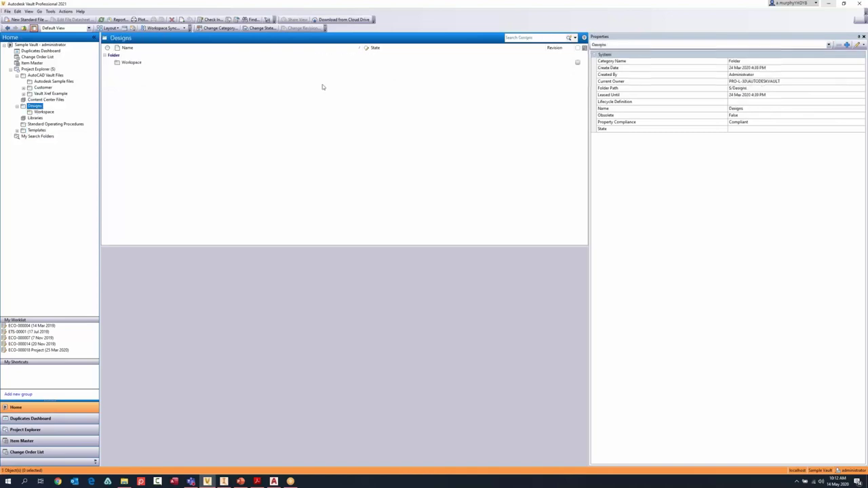
{"action": "double_click", "coordinate": [126, 63]}
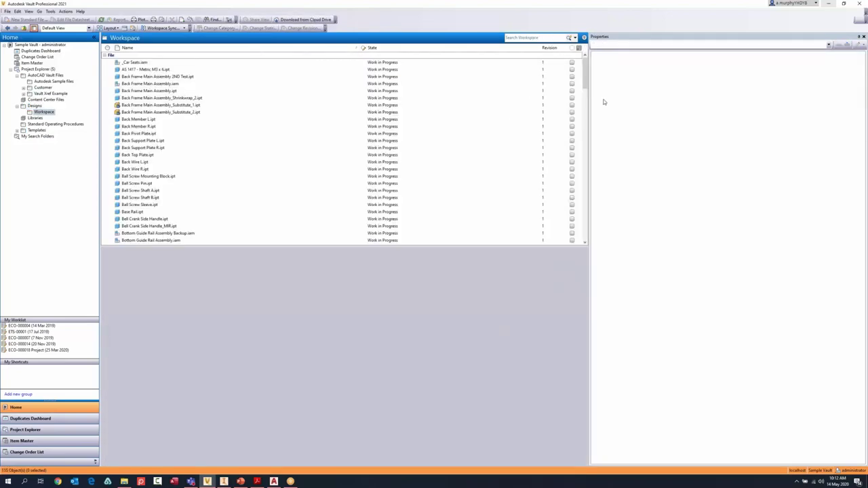
{"action": "left_click_drag", "start_coordinate": [587, 75], "coordinate": [590, 109]}
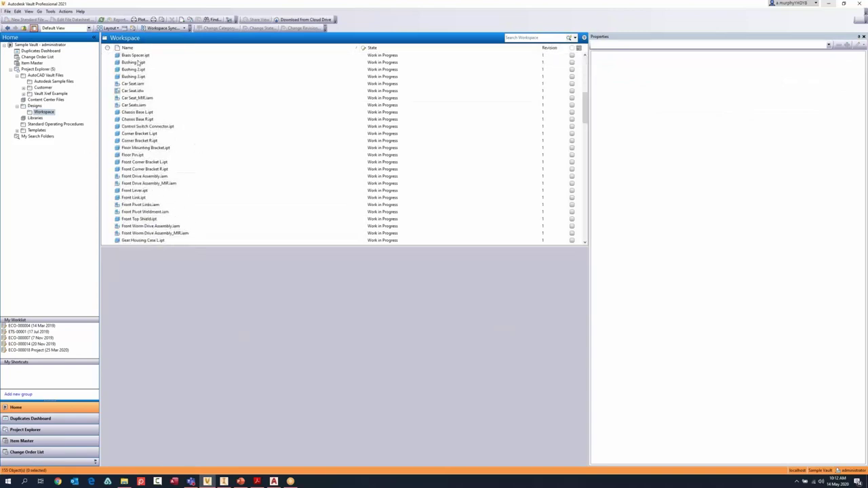
{"action": "left_click", "coordinate": [139, 62]}
{"action": "left_click", "coordinate": [136, 76], "text": "shift"}
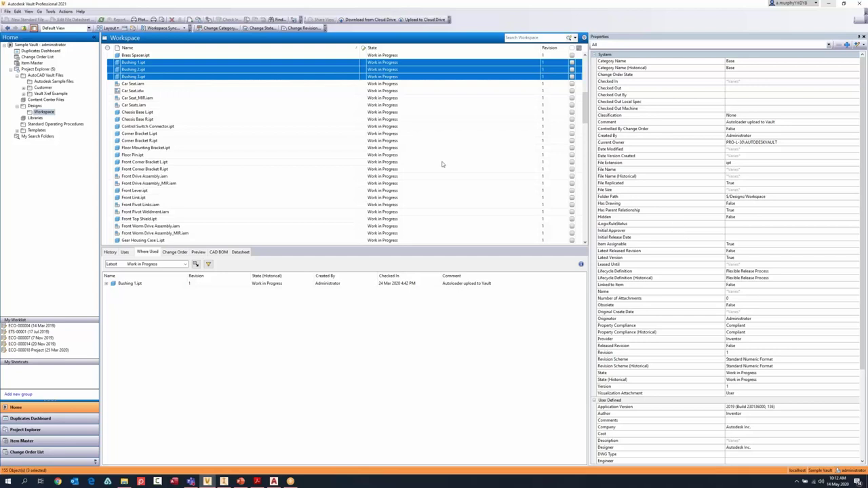
{"action": "scroll", "coordinate": [688, 246], "scroll_direction": "down", "scroll_amount": 5}
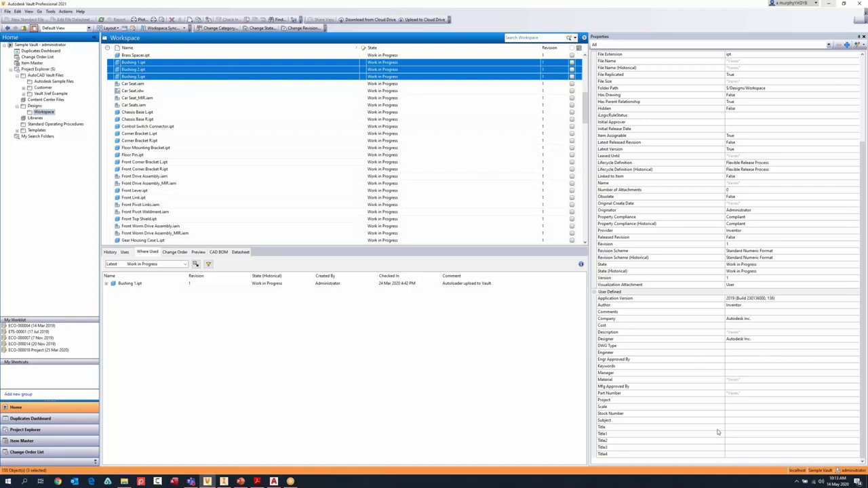
Pick Stock Number, Engineer and Cost and open Property Edit for the three bushings.
{"action": "left_click", "coordinate": [753, 415]}
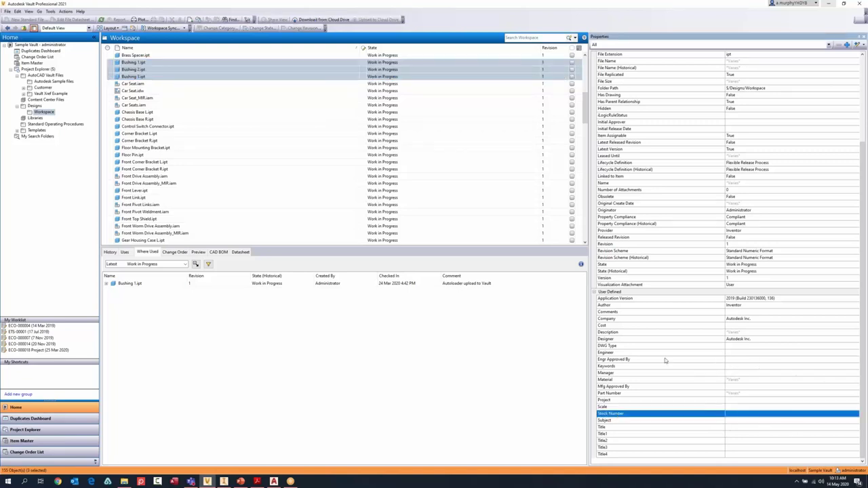
{"action": "left_click", "coordinate": [727, 353], "text": "ctrl"}
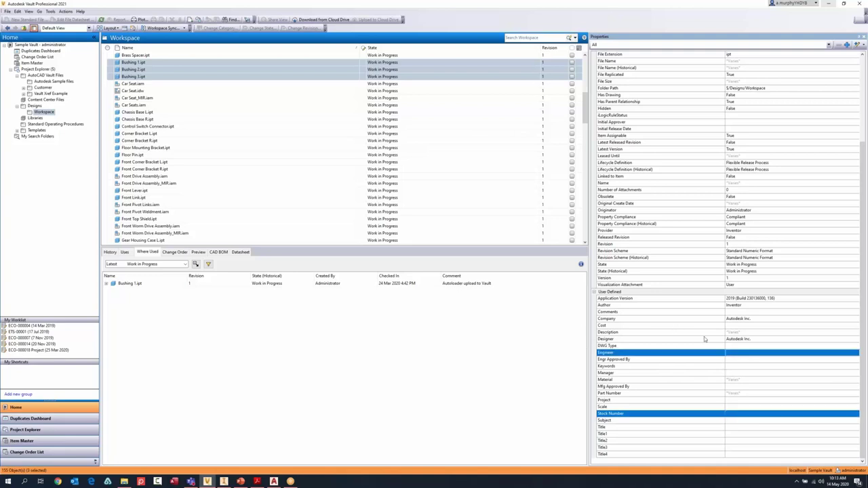
{"action": "left_click", "coordinate": [738, 328], "text": "ctrl"}
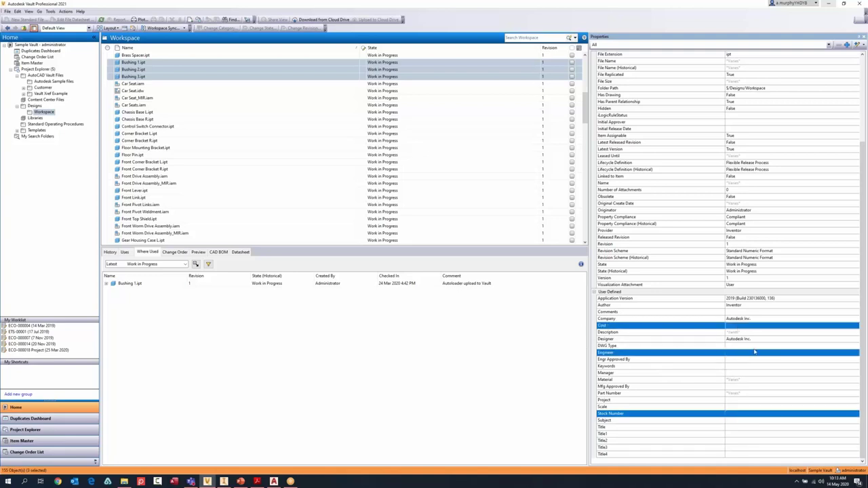
{"action": "left_click", "coordinate": [857, 44]}
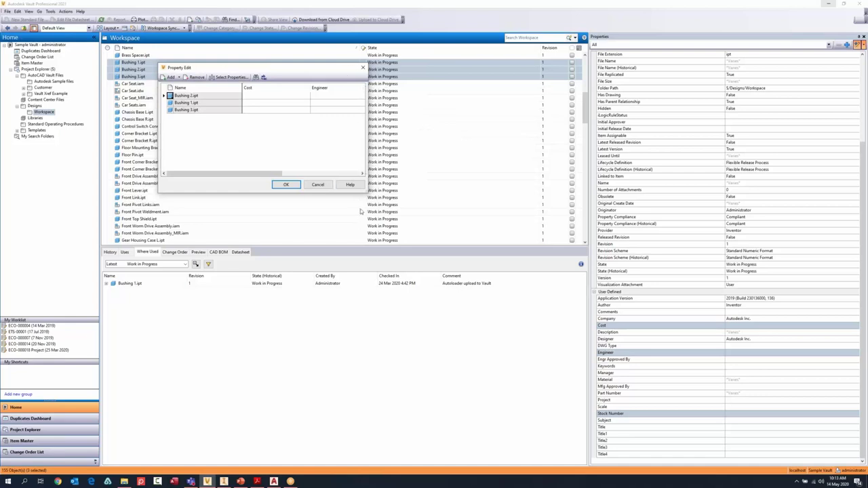
Enter the engineer's name for the first bushing and fill it down to all three rows.
{"action": "left_click_drag", "start_coordinate": [368, 191], "coordinate": [574, 280]}
{"action": "left_click", "coordinate": [283, 95]}
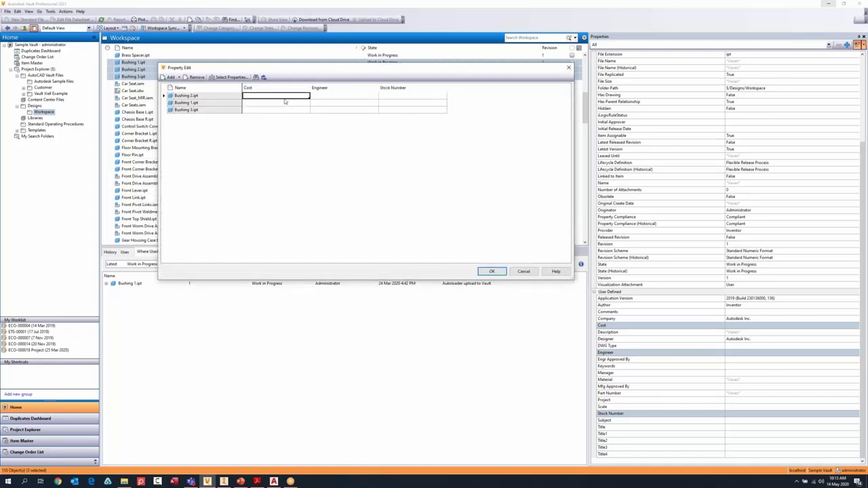
{"action": "key", "text": "Tab"}
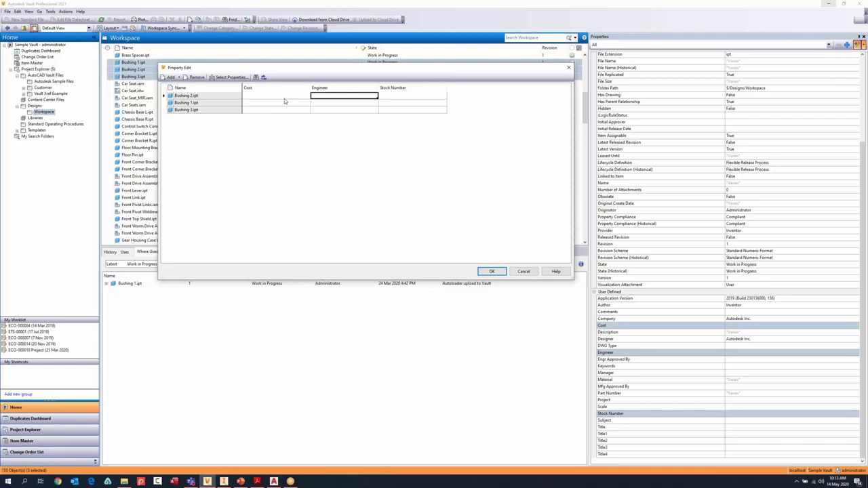
{"action": "key", "text": "Return"}
{"action": "left_click_drag", "start_coordinate": [377, 97], "coordinate": [372, 119]}
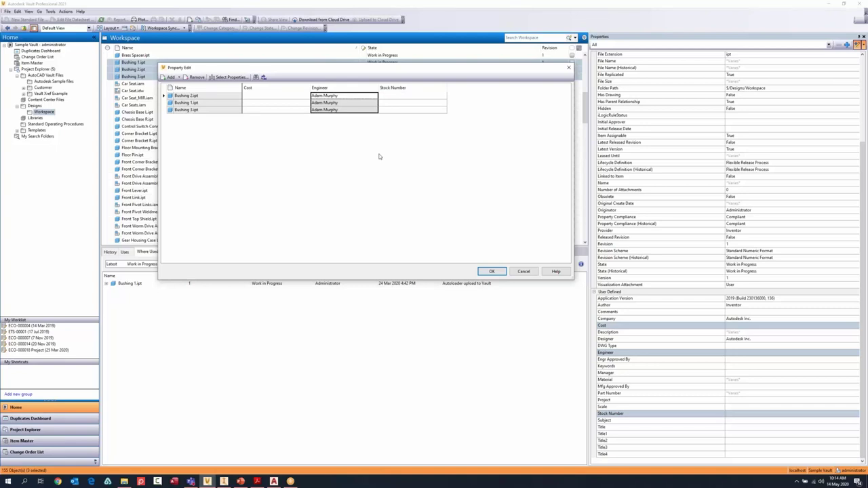
Fill the Stock Number column with 123, 124 and 125.
{"action": "left_click", "coordinate": [407, 98]}
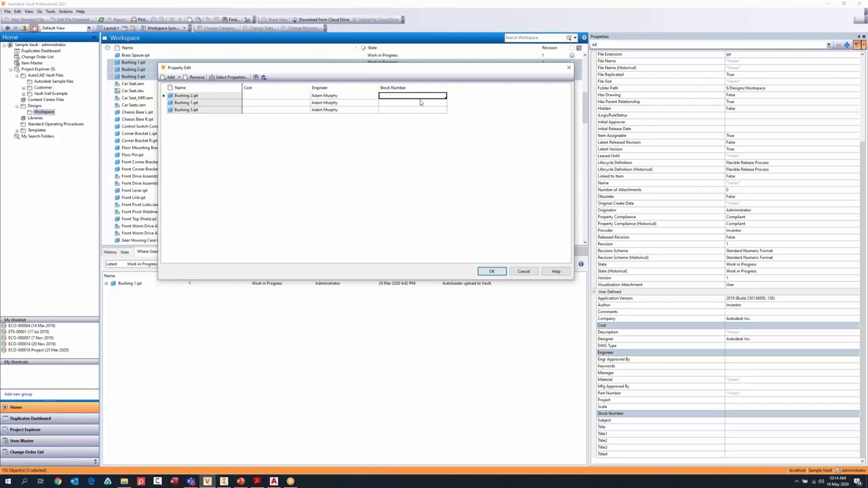
{"action": "type", "text": "123"}
{"action": "key", "text": "Return"}
{"action": "left_click_drag", "start_coordinate": [447, 99], "coordinate": [446, 113]}
{"action": "left_click", "coordinate": [416, 103]}
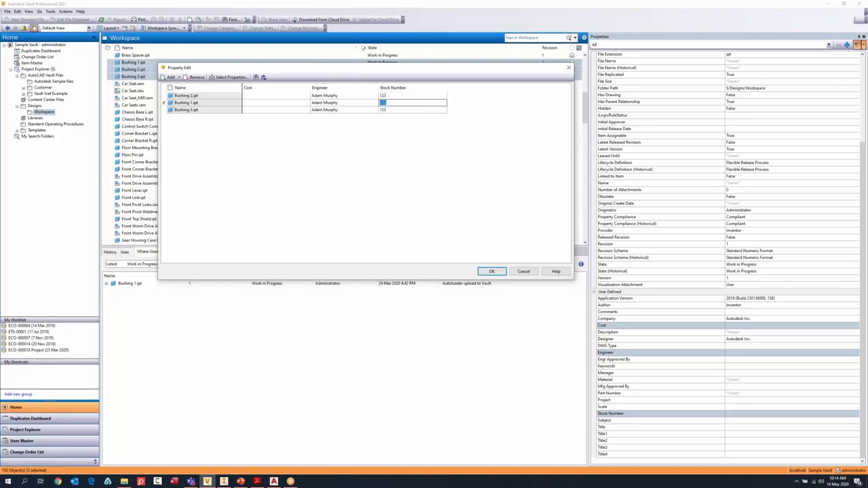
{"action": "left_click", "coordinate": [398, 103]}
{"action": "left_click", "coordinate": [412, 110]}
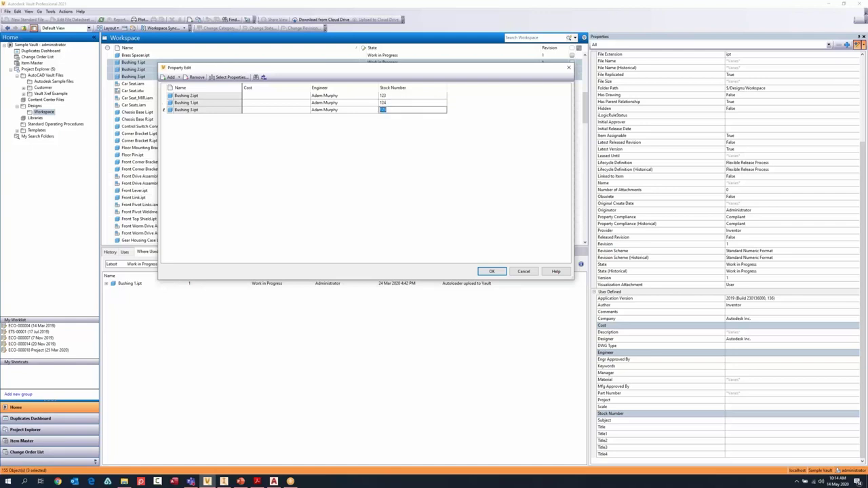
View the help page on editing properties, then close it.
{"action": "key", "text": "F1"}
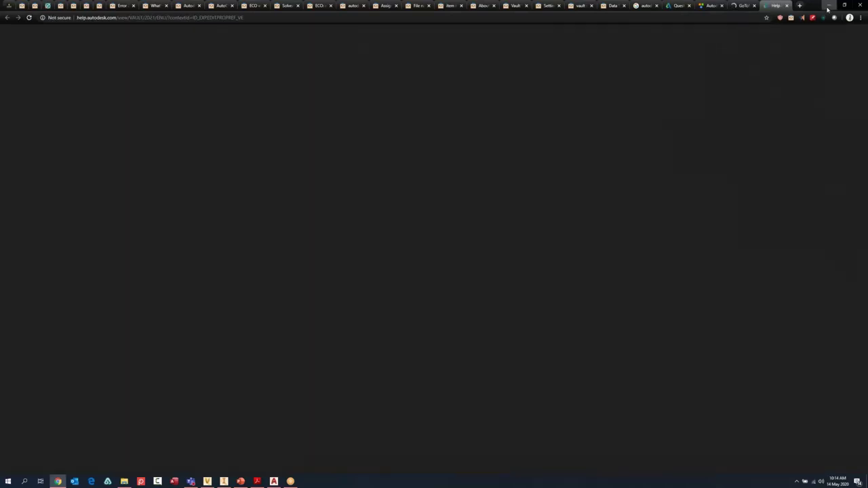
{"action": "left_click", "coordinate": [829, 7]}
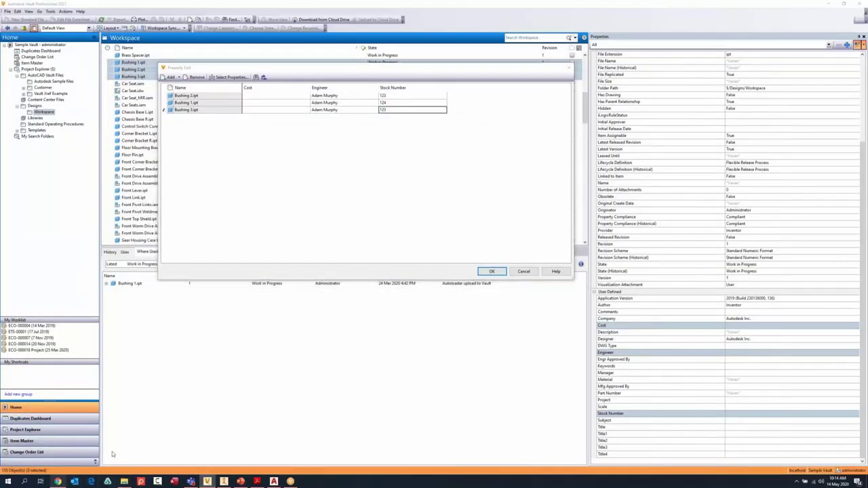
{"action": "left_click", "coordinate": [58, 481]}
{"action": "left_click", "coordinate": [856, 6]}
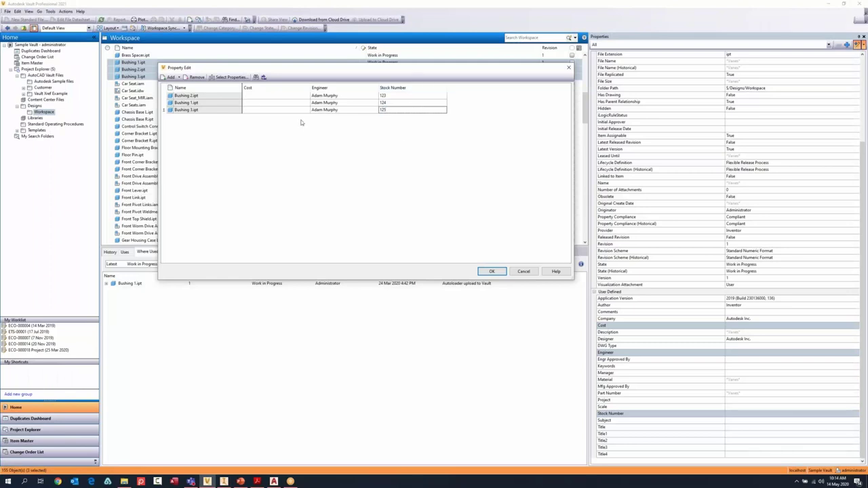
Enter Costs 10, 20 and 30 for the bushings and apply all edits.
{"action": "left_click", "coordinate": [259, 98]}
{"action": "type", "text": "10"}
{"action": "key", "text": "Return"}
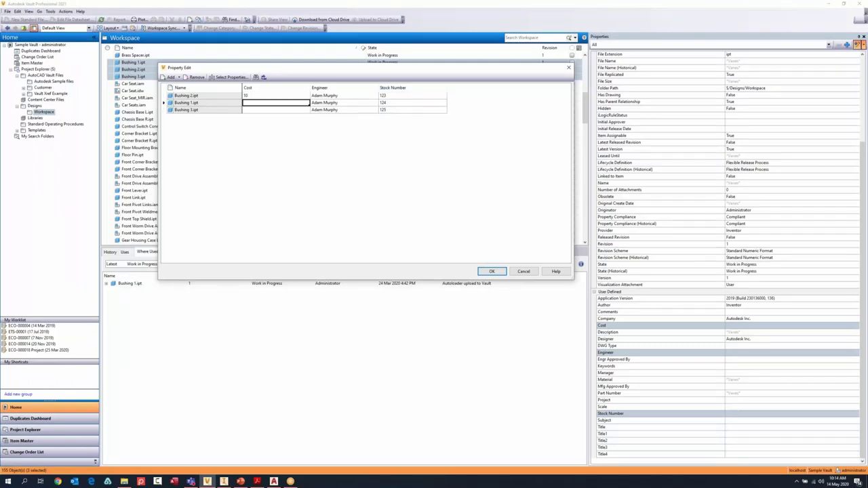
{"action": "type", "text": "20"}
{"action": "key", "text": "Return"}
{"action": "type", "text": "30"}
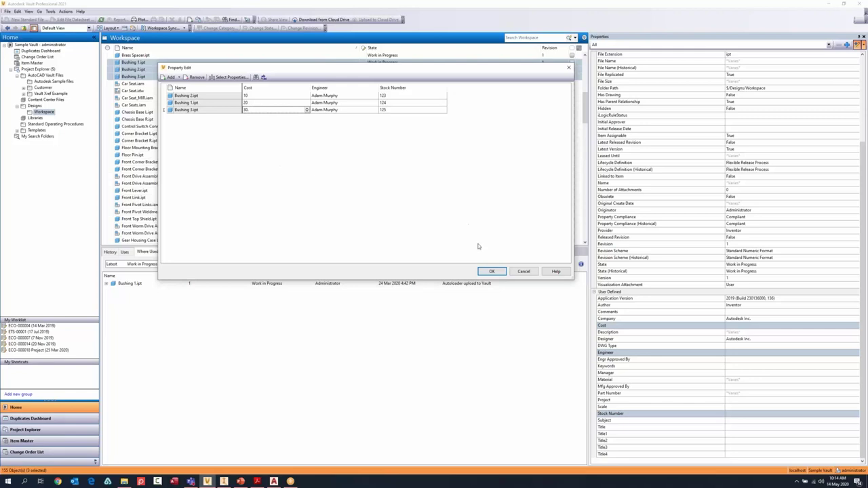
{"action": "left_click", "coordinate": [491, 271]}
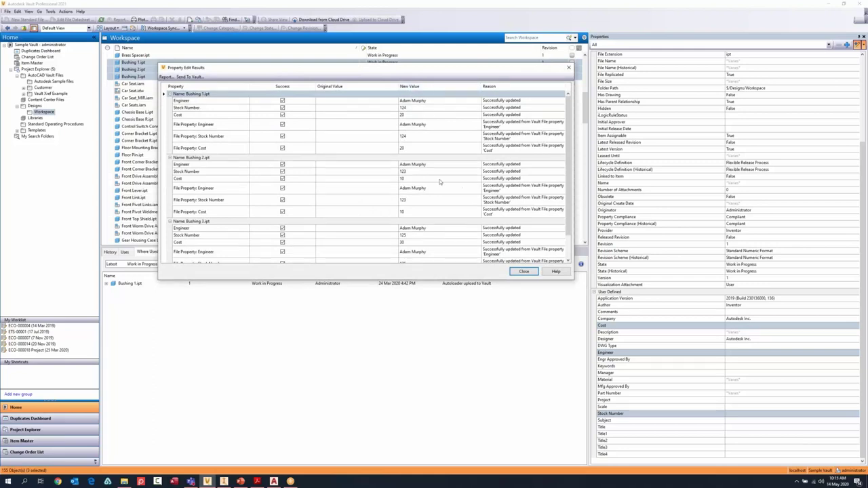
Close the edit results and confirm Bushing 1.ipt shows the engineer and Stock Number 124.
{"action": "left_click", "coordinate": [526, 272]}
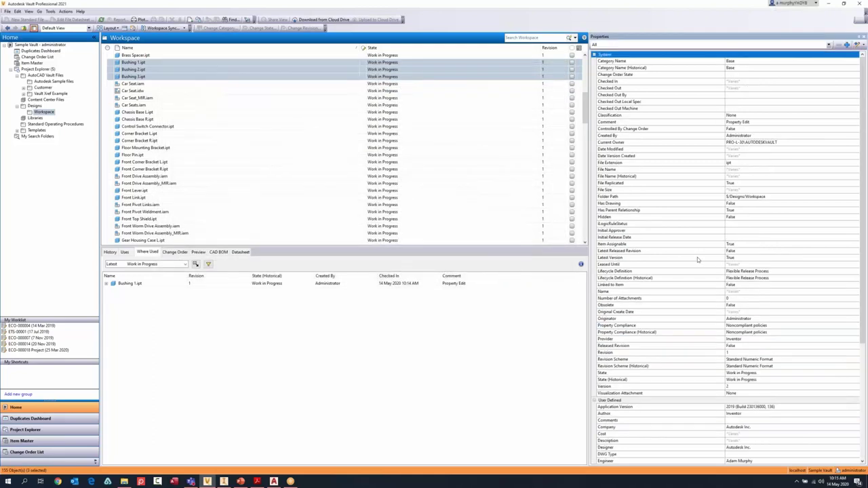
{"action": "left_click", "coordinate": [205, 64]}
{"action": "left_click", "coordinate": [205, 64]}
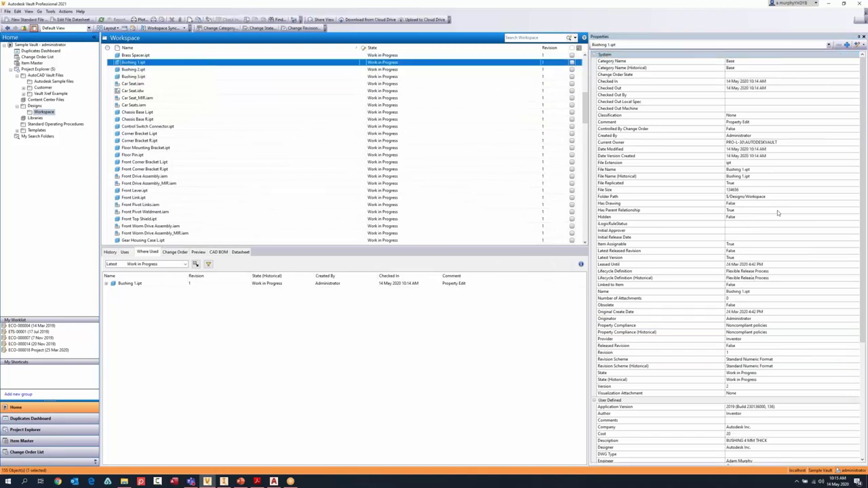
{"action": "scroll", "coordinate": [777, 211], "scroll_direction": "down", "scroll_amount": 8}
{"action": "left_click", "coordinate": [615, 306]}
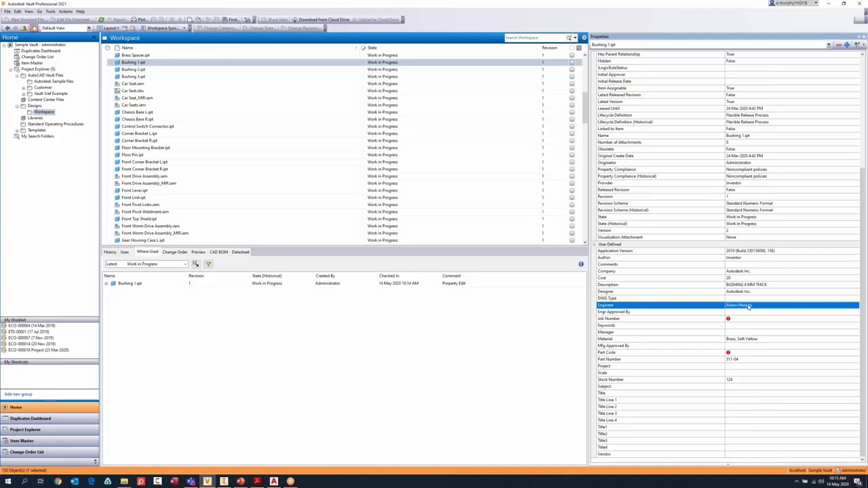
{"action": "left_click", "coordinate": [732, 381]}
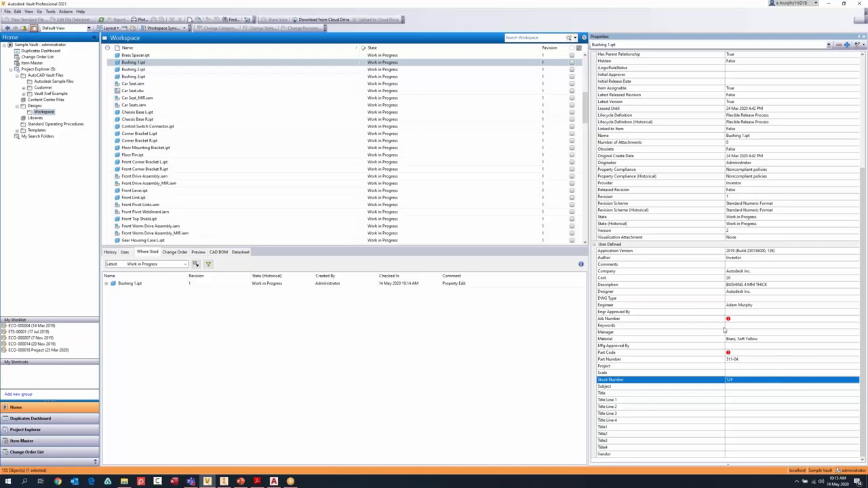
{"action": "right_click", "coordinate": [254, 61]}
Add a Stock Number column to the Workspace list, showing 124, 123, 125 for the bushings.
{"action": "left_click", "coordinate": [268, 127]}
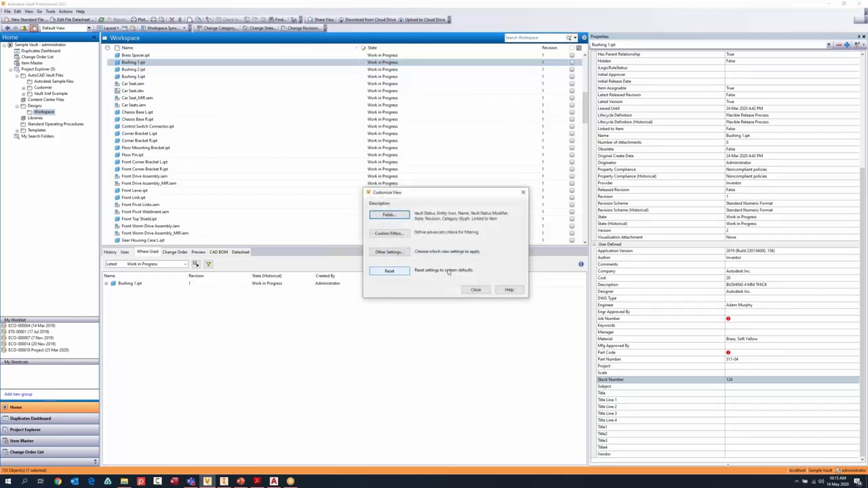
{"action": "left_click", "coordinate": [380, 216]}
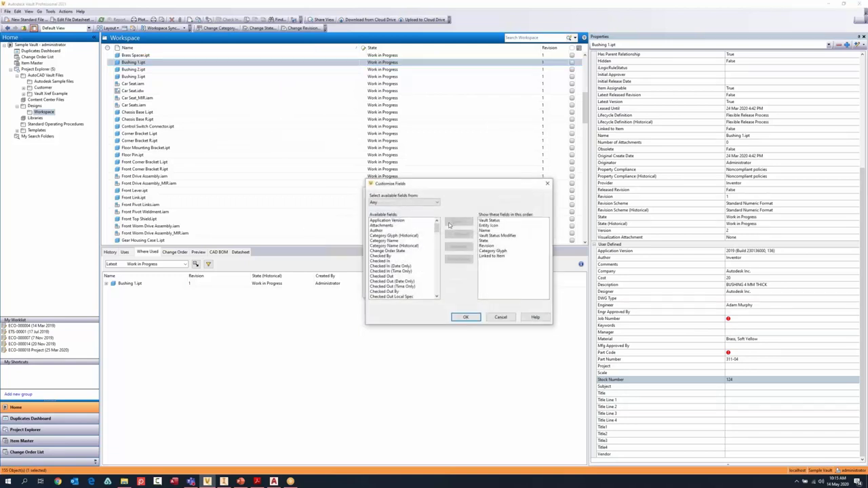
{"action": "left_click_drag", "start_coordinate": [436, 227], "coordinate": [435, 252]}
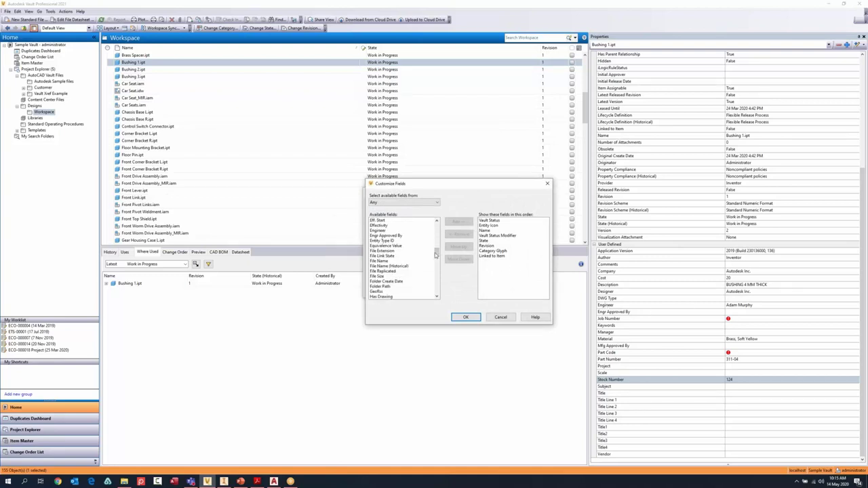
{"action": "left_click_drag", "start_coordinate": [437, 252], "coordinate": [438, 279]}
{"action": "left_click", "coordinate": [384, 271]}
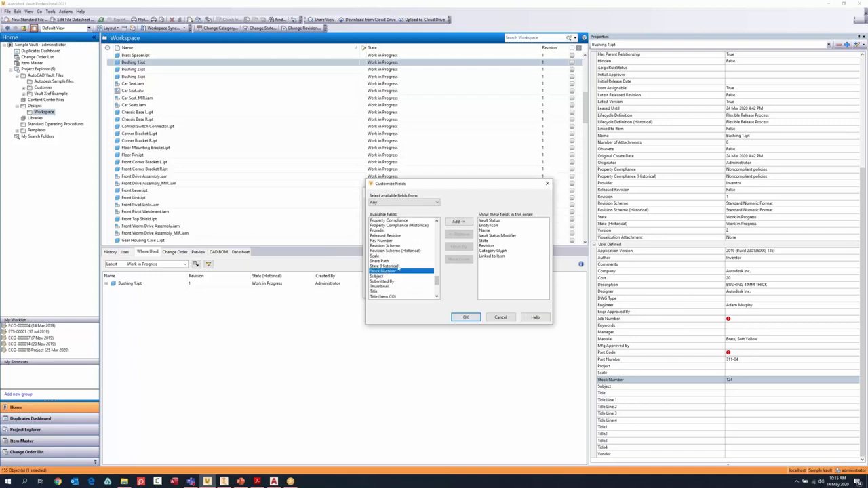
{"action": "left_click", "coordinate": [459, 221]}
{"action": "left_click", "coordinate": [466, 317]}
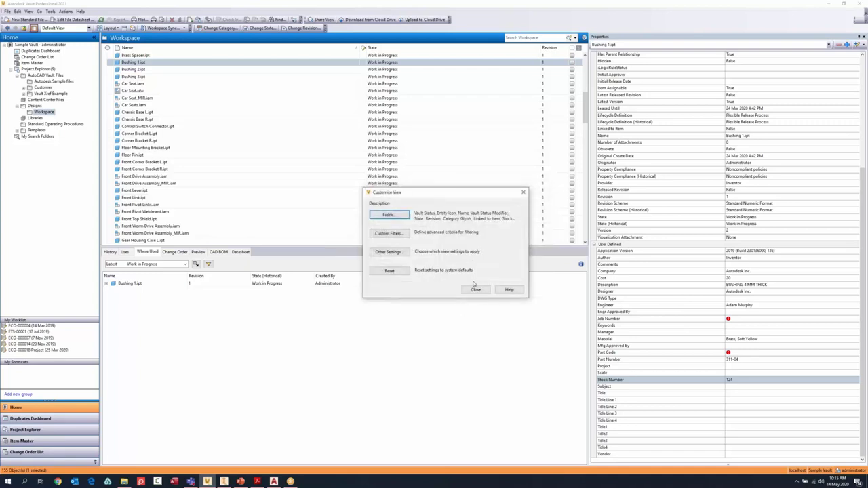
{"action": "left_click", "coordinate": [476, 290]}
{"action": "left_click", "coordinate": [551, 76], "text": "shift"}
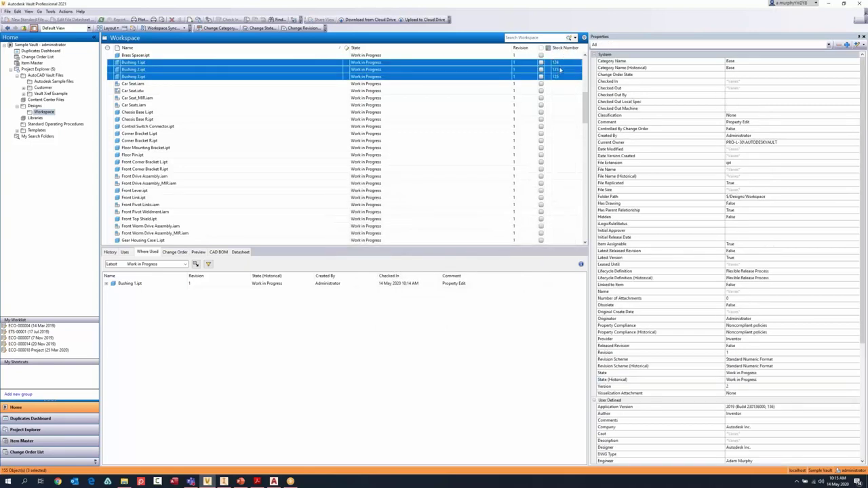
Check Bushing 1–3 stock numbers, then sort the Workspace list by Stock Number, reversed.
{"action": "left_click", "coordinate": [558, 63]}
{"action": "left_click", "coordinate": [563, 71]}
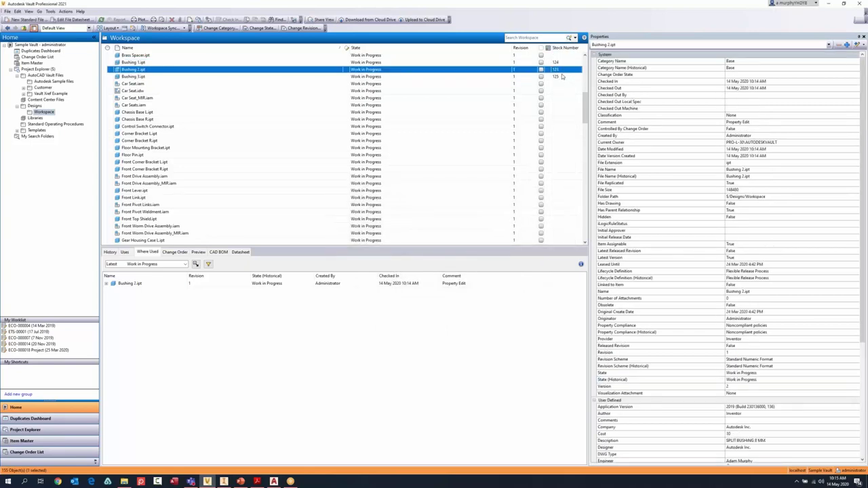
{"action": "left_click", "coordinate": [564, 76]}
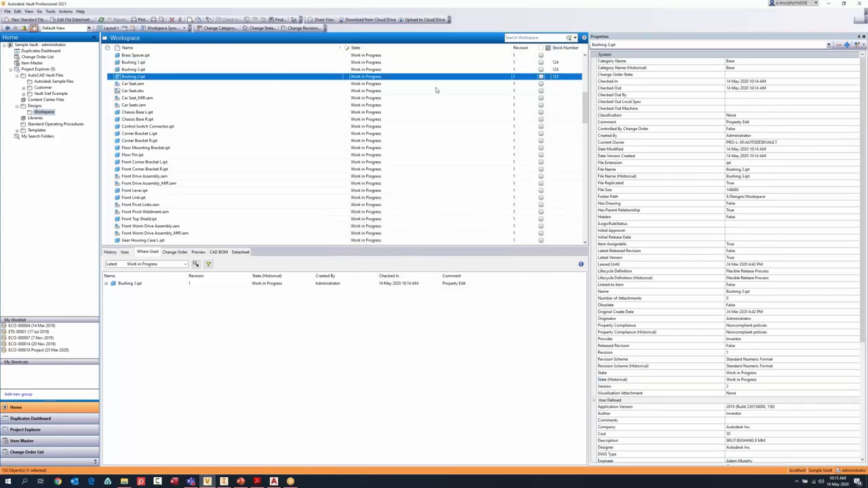
{"action": "left_click", "coordinate": [566, 48]}
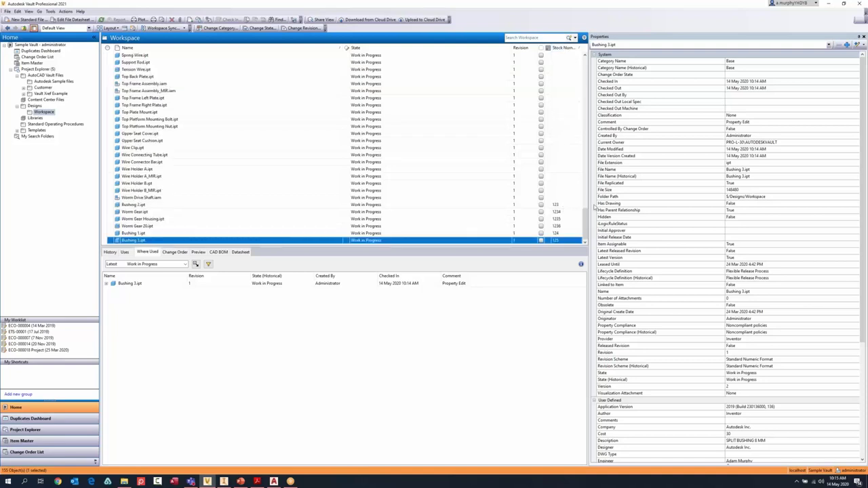
{"action": "mouse_move", "coordinate": [585, 227]}
{"action": "left_mouse_down"}
{"action": "mouse_move", "coordinate": [584, 105]}
{"action": "mouse_move", "coordinate": [585, 232]}
{"action": "left_mouse_up"}
{"action": "left_click", "coordinate": [564, 48]}
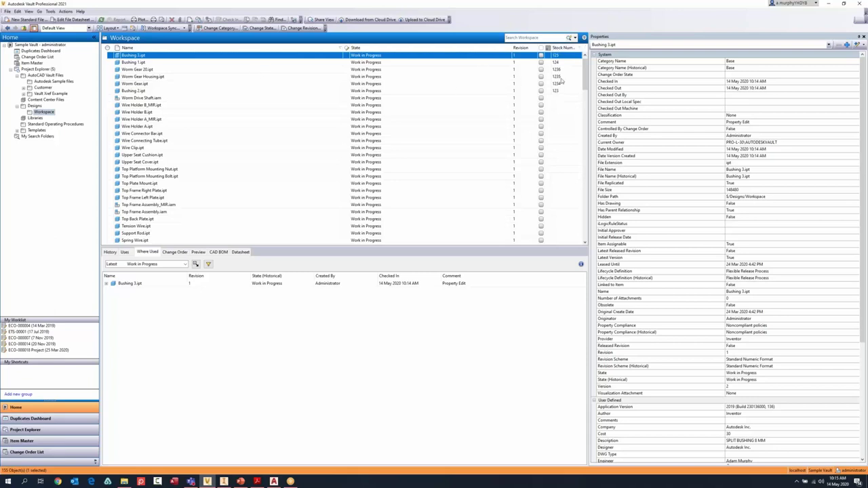
Filter the Stock Number column to 123, then clear the filter so all files show.
{"action": "left_click", "coordinate": [580, 46]}
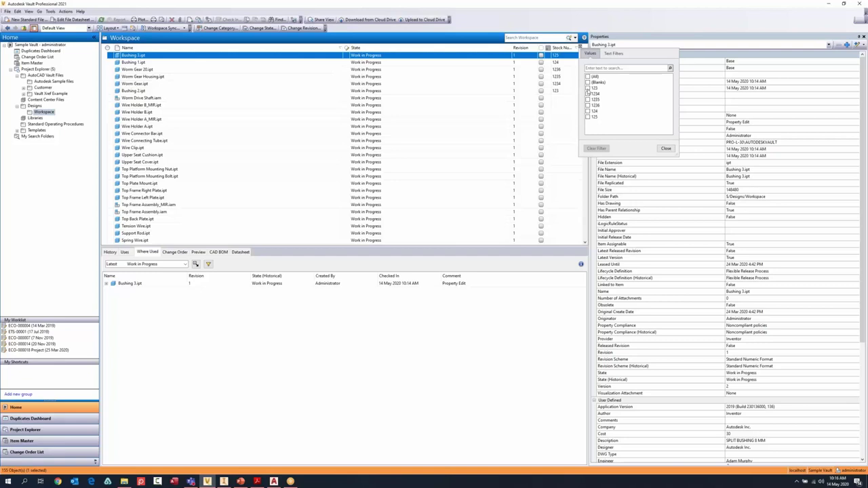
{"action": "left_click", "coordinate": [588, 88]}
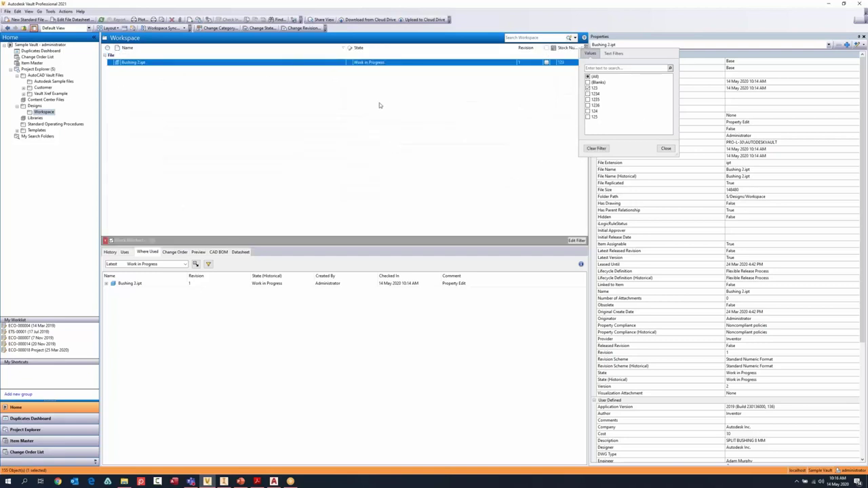
{"action": "left_click", "coordinate": [471, 119]}
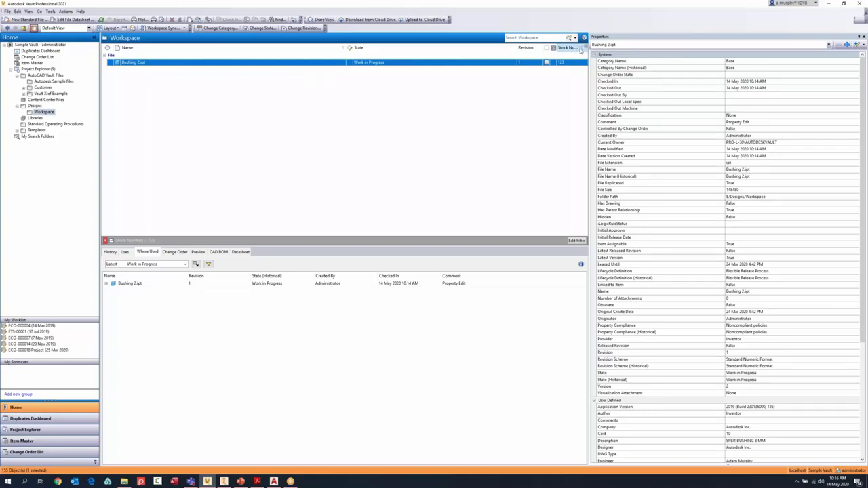
{"action": "left_click", "coordinate": [585, 47]}
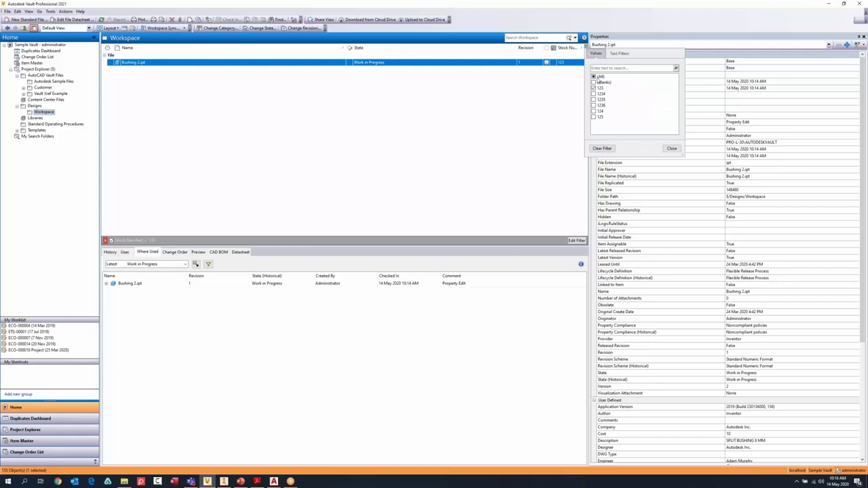
{"action": "left_click", "coordinate": [603, 148]}
{"action": "left_click", "coordinate": [668, 148]}
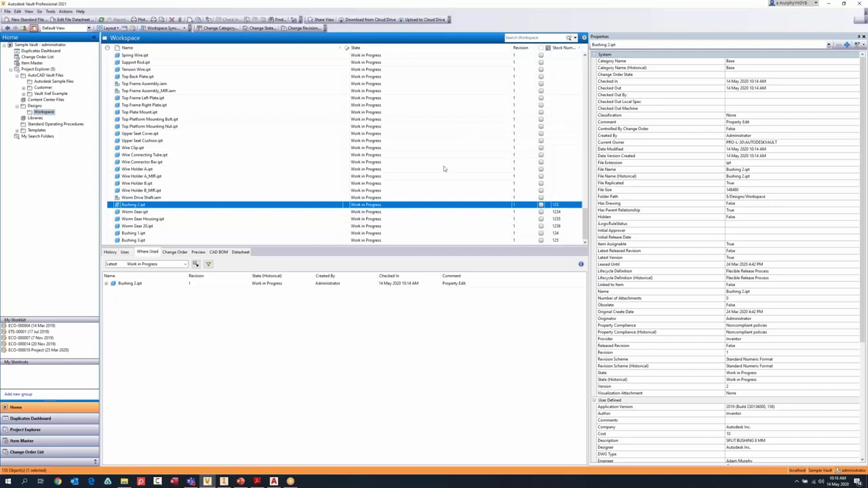
Open the vault Find window, move it up-left, and choose the Engineer property.
{"action": "left_click", "coordinate": [278, 20]}
{"action": "left_click_drag", "start_coordinate": [448, 65], "coordinate": [359, 76]}
{"action": "left_click", "coordinate": [281, 144]}
{"action": "left_click", "coordinate": [633, 274]}
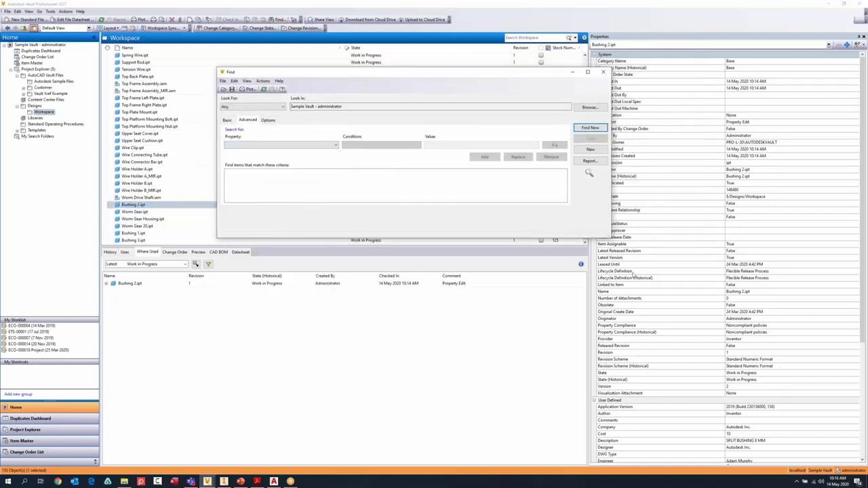
{"action": "left_click", "coordinate": [329, 146]}
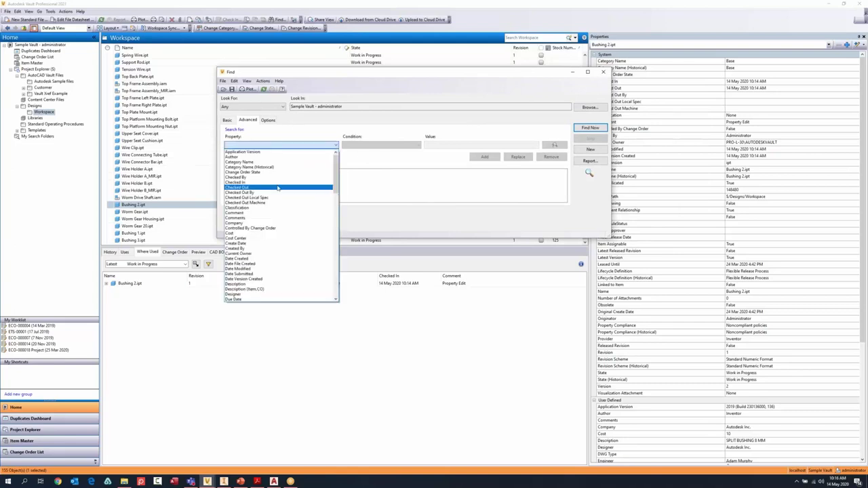
{"action": "scroll", "coordinate": [234, 170], "scroll_direction": "down", "scroll_amount": 6}
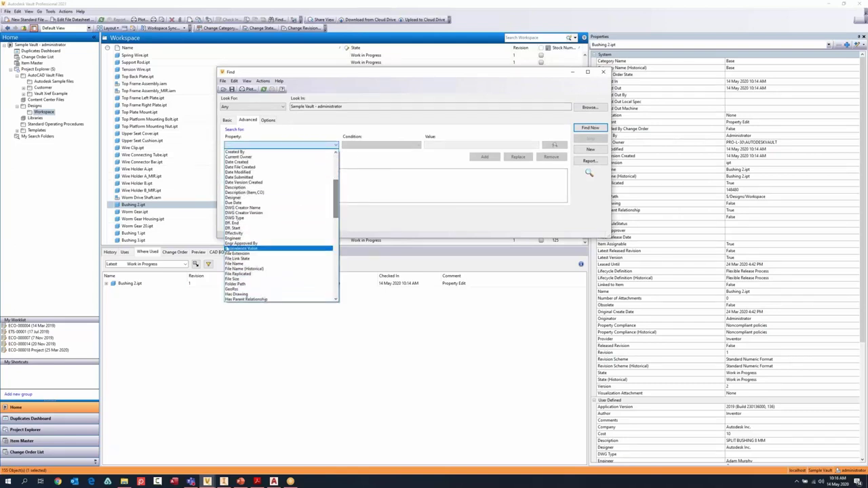
{"action": "left_click", "coordinate": [238, 238]}
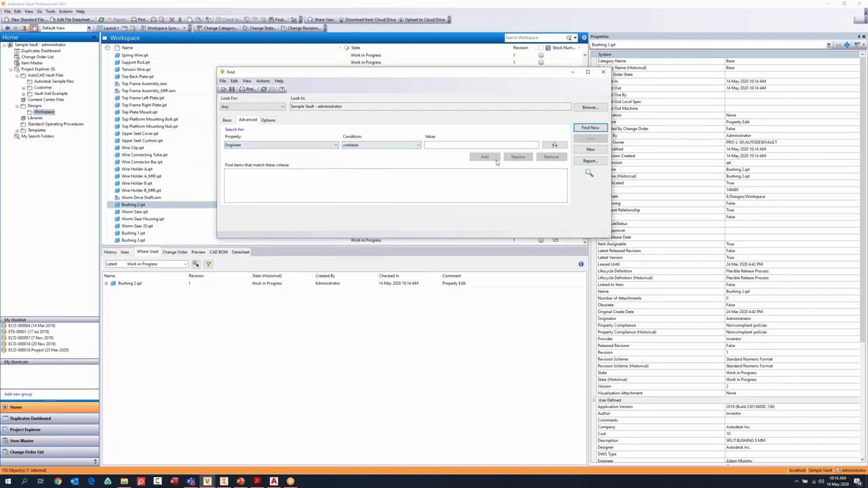
Add 'Engineer contains Adam', run Find Now, and enlarge the window to view six results.
{"action": "left_click", "coordinate": [455, 147]}
{"action": "type", "text": "Adam"}
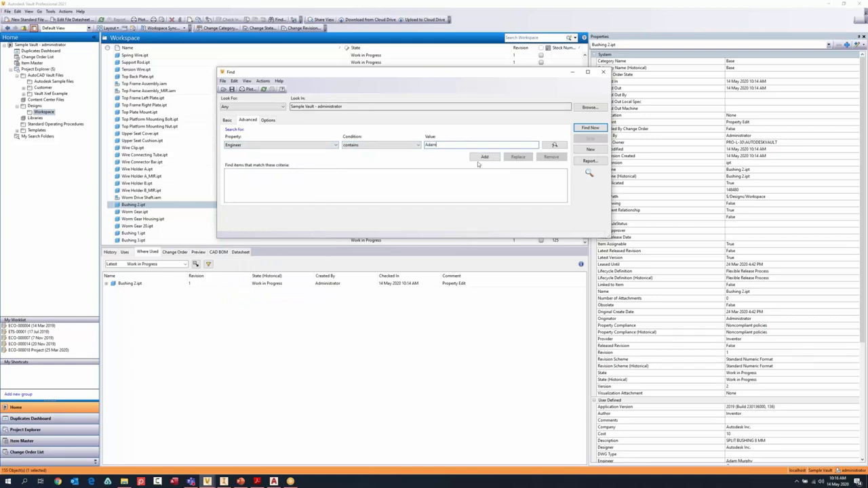
{"action": "left_click", "coordinate": [483, 157]}
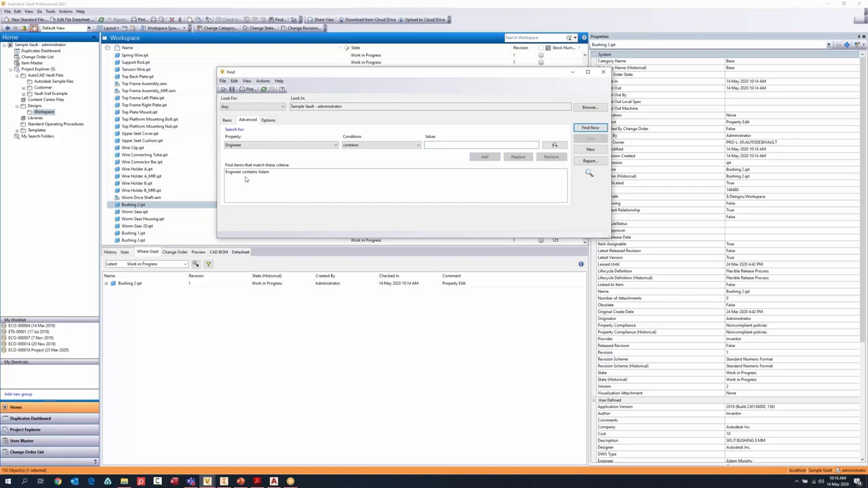
{"action": "left_click", "coordinate": [590, 128]}
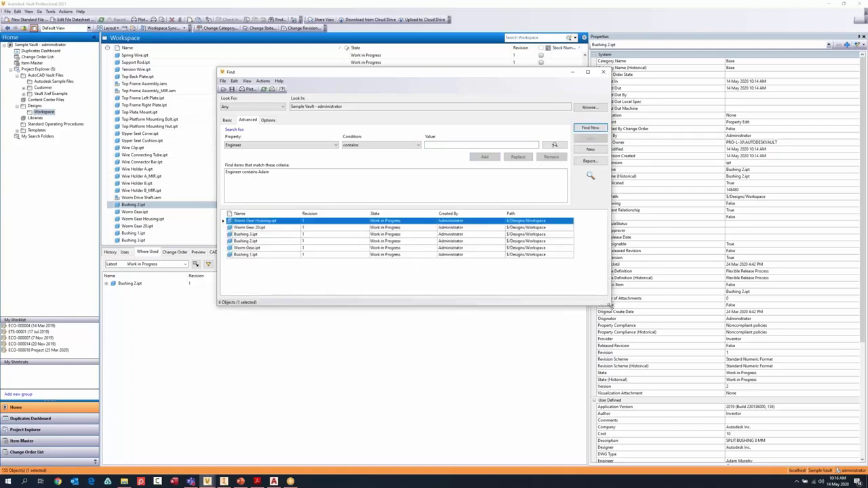
{"action": "left_click_drag", "start_coordinate": [609, 304], "coordinate": [703, 368]}
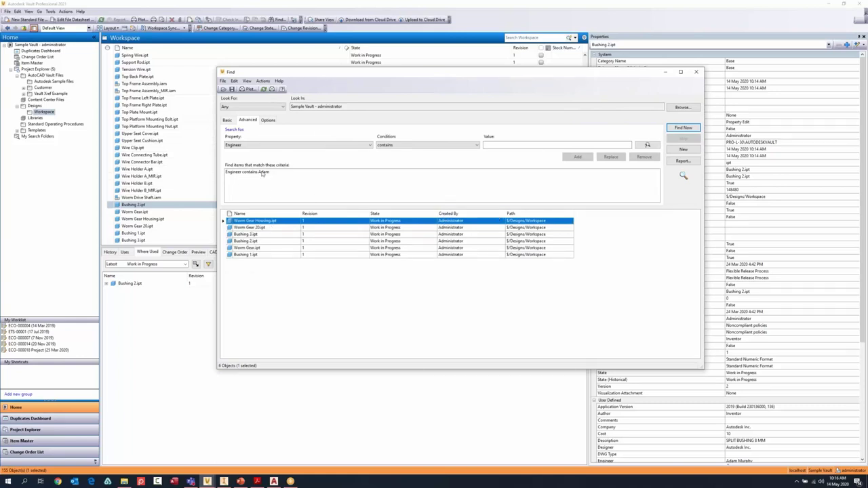
{"action": "left_click", "coordinate": [265, 172]}
{"action": "left_click", "coordinate": [515, 213]}
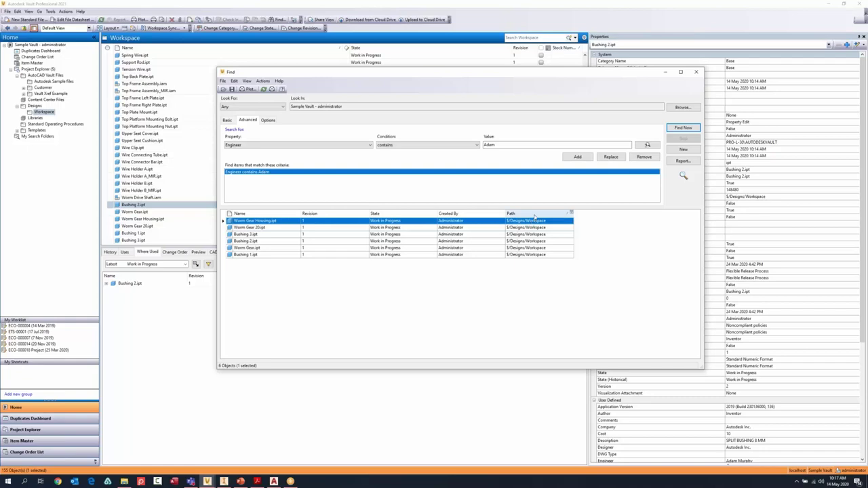
Show the Data Standards Webinar folder in File Explorer's Details view.
{"action": "left_click", "coordinate": [124, 482]}
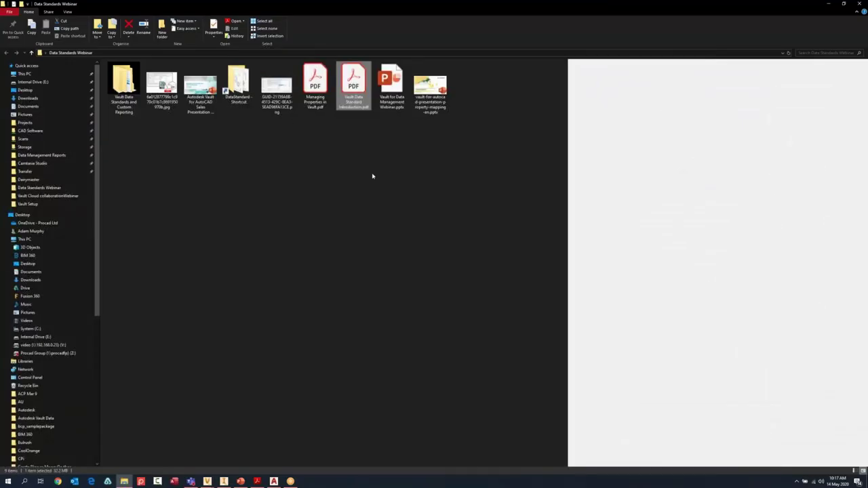
{"action": "right_click", "coordinate": [372, 177]}
{"action": "mouse_move", "coordinate": [438, 180]}
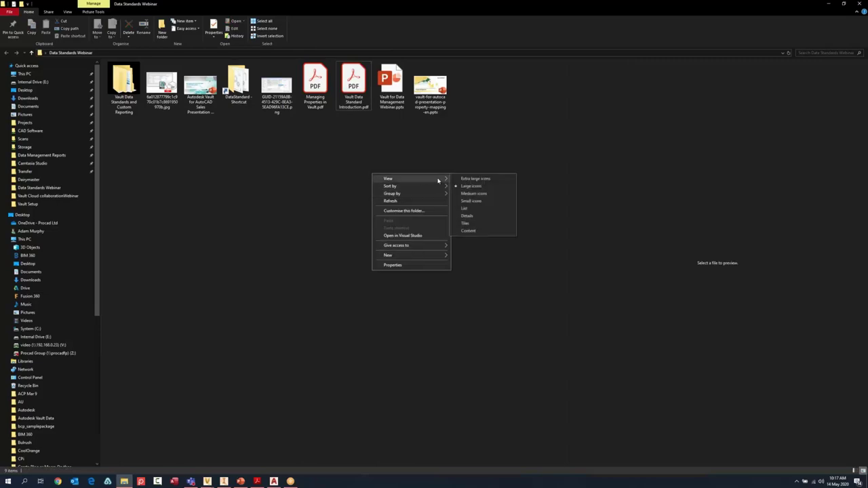
{"action": "left_click", "coordinate": [468, 216]}
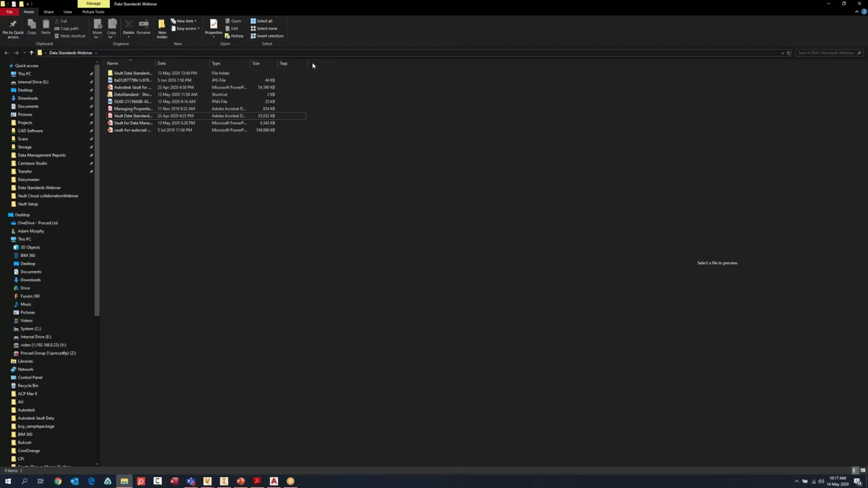
Check the column header options without changes, then minimize File Explorer.
{"action": "right_click", "coordinate": [296, 63]}
{"action": "left_click", "coordinate": [403, 79]}
{"action": "left_click", "coordinate": [828, 3]}
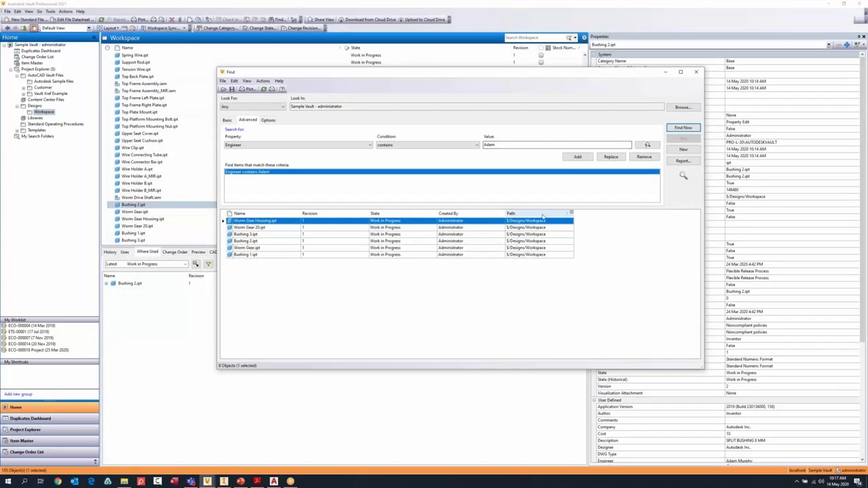
Add Stock Number to the Find results' shown columns via Customize View.
{"action": "right_click", "coordinate": [546, 214]}
{"action": "left_click", "coordinate": [569, 283]}
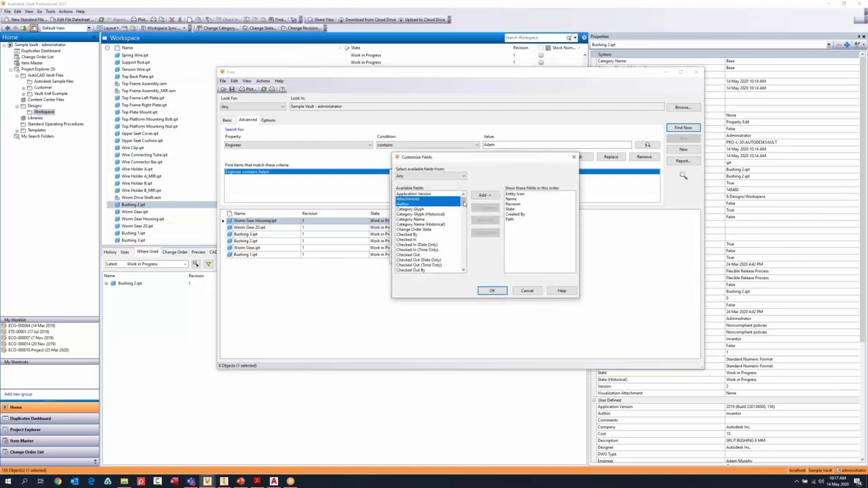
{"action": "left_click_drag", "start_coordinate": [463, 199], "coordinate": [464, 259]}
{"action": "scroll", "coordinate": [441, 248], "scroll_direction": "up", "scroll_amount": 3}
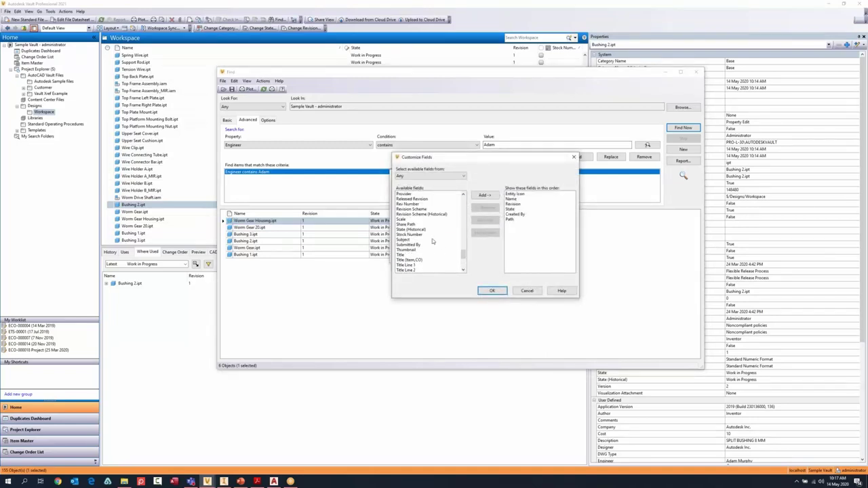
{"action": "left_click", "coordinate": [409, 234]}
{"action": "left_click", "coordinate": [484, 196]}
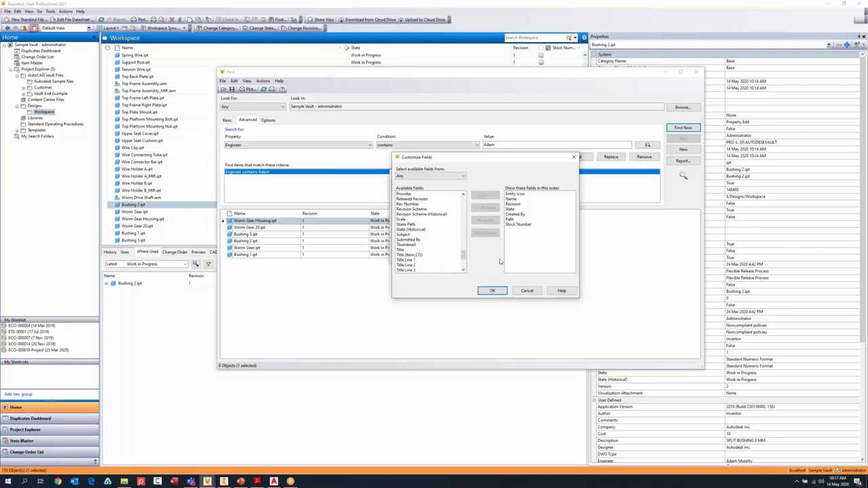
{"action": "left_click", "coordinate": [493, 290]}
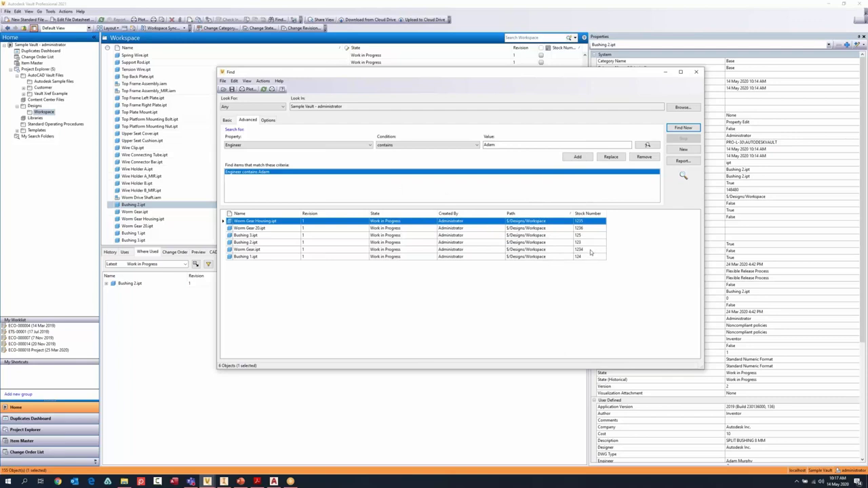
Add the criterion 'Stock Number contains 123*' and rerun the search, leaving four parts.
{"action": "left_click", "coordinate": [236, 174]}
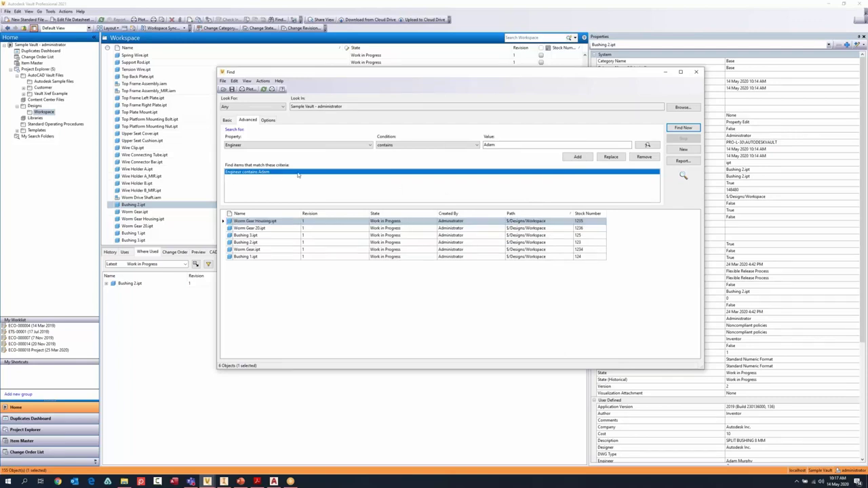
{"action": "left_click", "coordinate": [369, 145]}
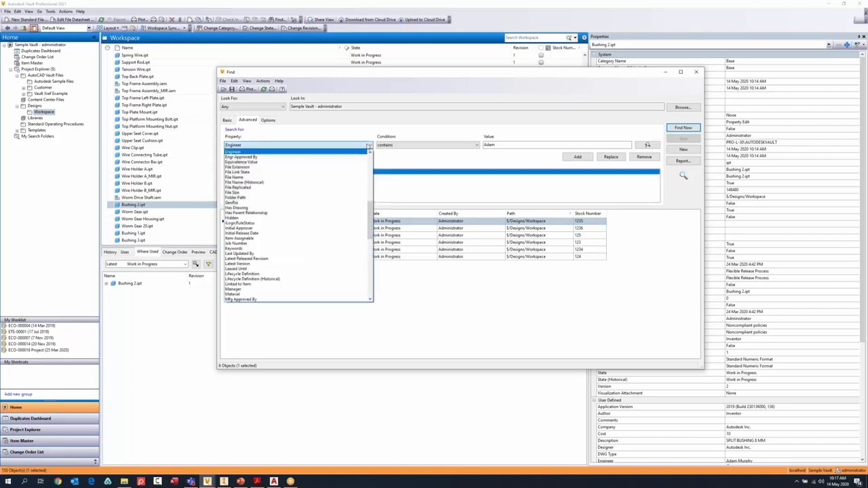
{"action": "left_click_drag", "start_coordinate": [370, 171], "coordinate": [371, 261]}
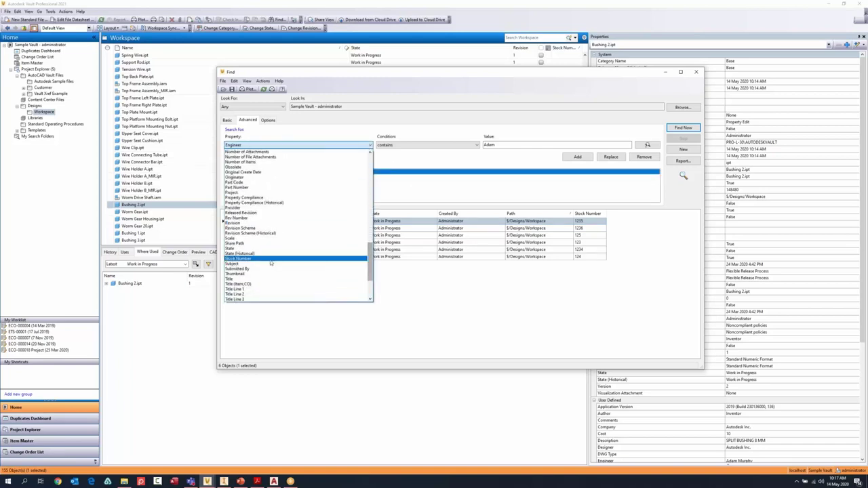
{"action": "left_click", "coordinate": [243, 262]}
{"action": "key", "text": "ctrl+a"}
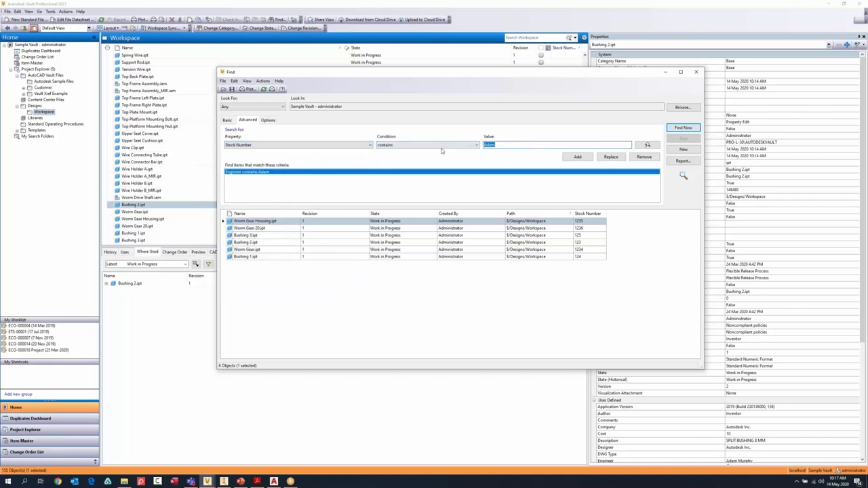
{"action": "type", "text": "123*"}
{"action": "left_click", "coordinate": [577, 157]}
{"action": "left_click", "coordinate": [682, 129]}
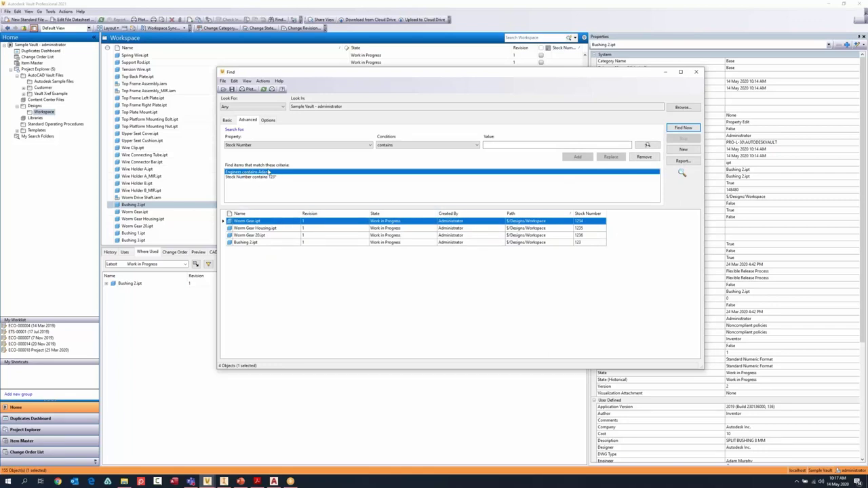
{"action": "left_click", "coordinate": [253, 174]}
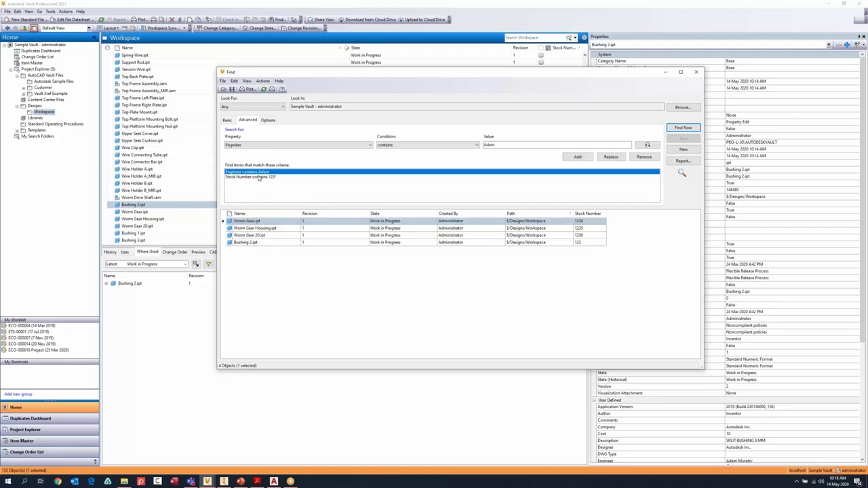
{"action": "left_click", "coordinate": [261, 178]}
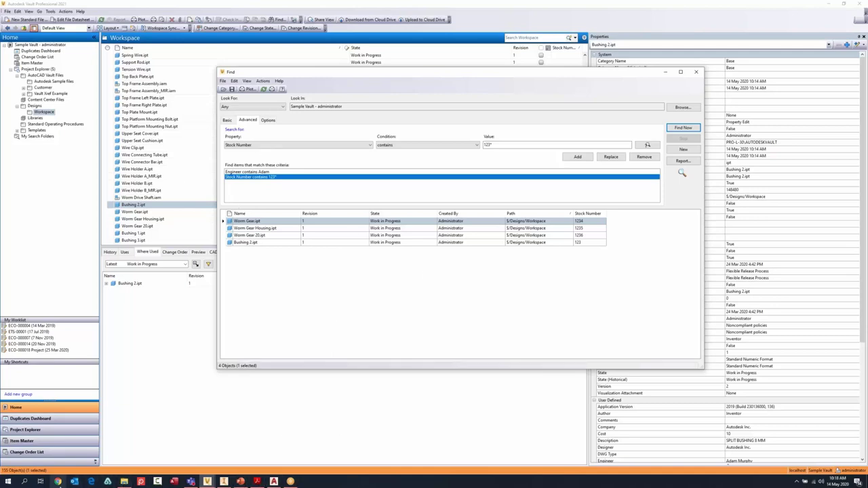
Switch to the PowerPoint webinar slides and advance to the Autodesk Vault Data Standard slide.
{"action": "mouse_move", "coordinate": [244, 482]}
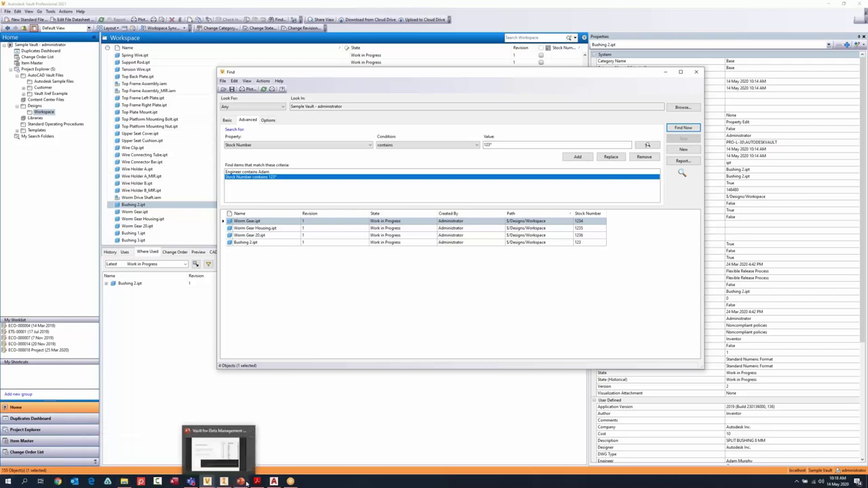
{"action": "left_click", "coordinate": [217, 452]}
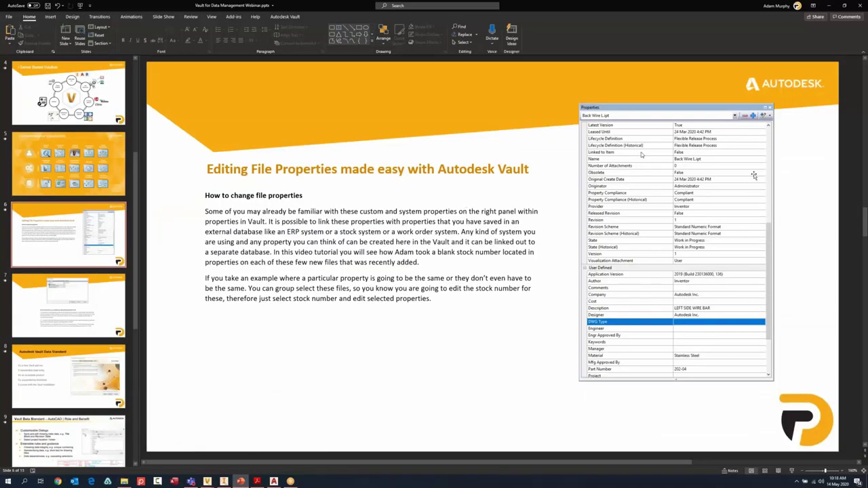
{"action": "key", "text": "Page_Down"}
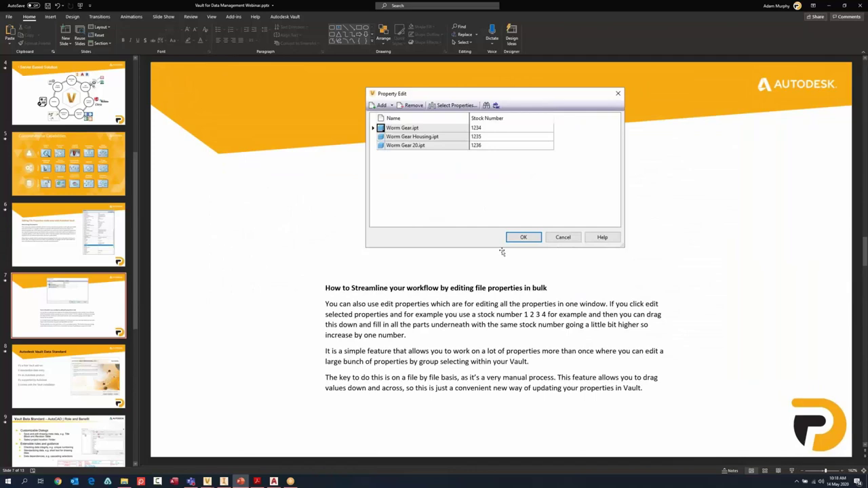
{"action": "key", "text": "Page_Down"}
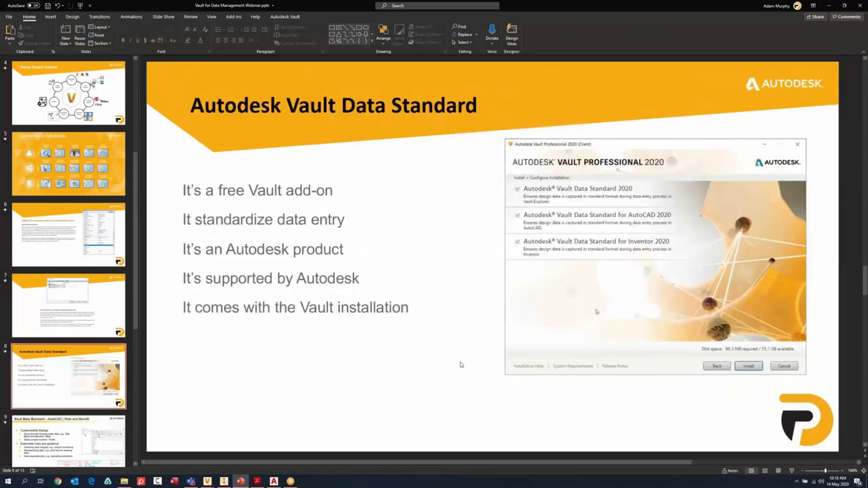
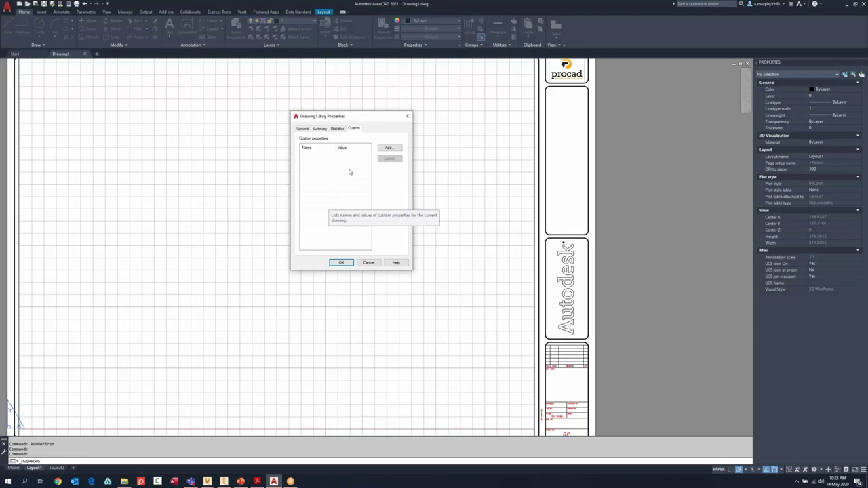
Cancel Drawing Properties, zoom in to inspect the Procad title block, then minimize AutoCAD.
{"action": "left_click", "coordinate": [370, 262]}
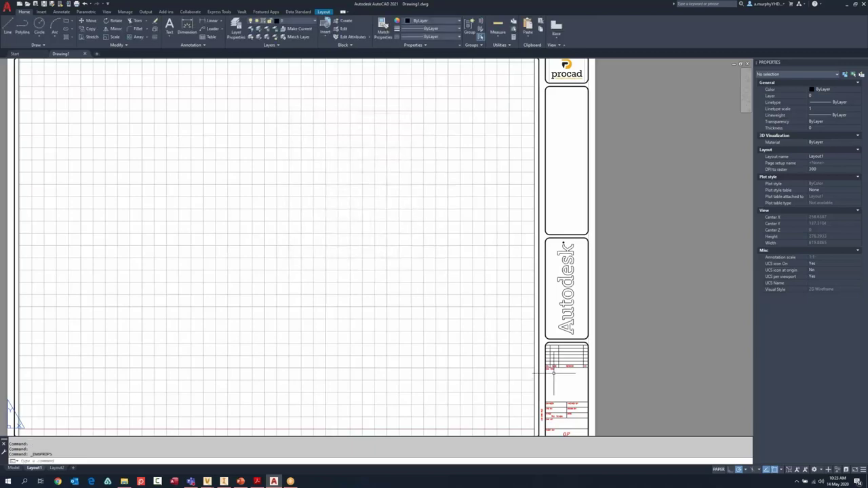
{"action": "middle_click_drag", "start_coordinate": [554, 371], "coordinate": [439, 246]}
{"action": "scroll", "coordinate": [458, 281], "scroll_direction": "up", "scroll_amount": 5}
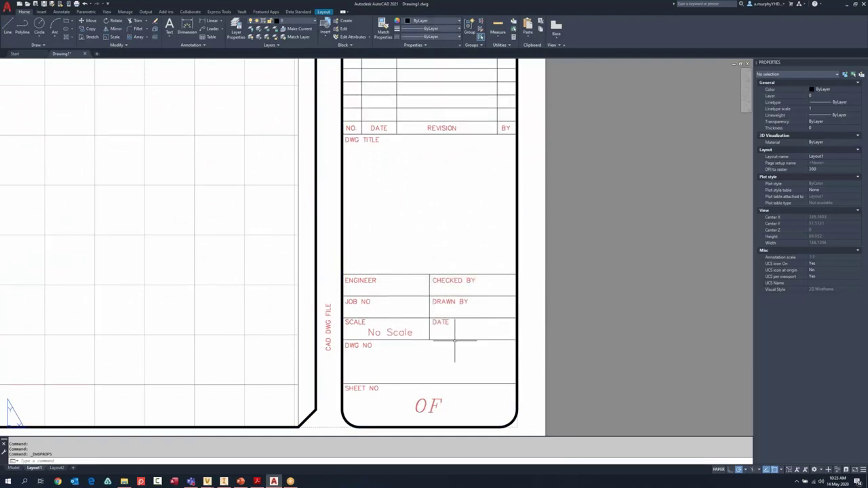
{"action": "scroll", "coordinate": [456, 341], "scroll_direction": "down", "scroll_amount": 6}
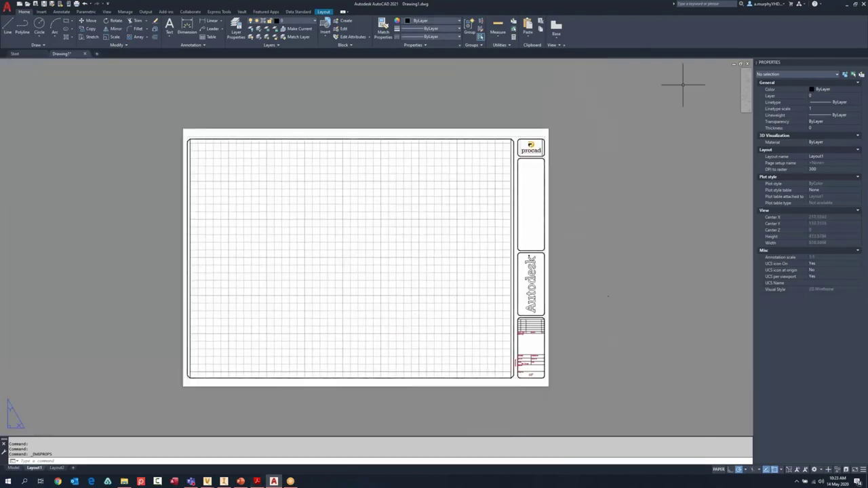
{"action": "left_click", "coordinate": [848, 5]}
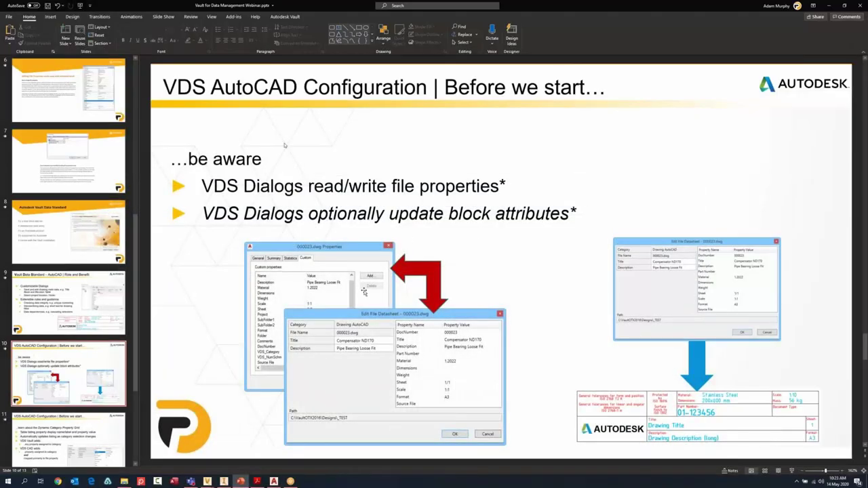
Close Vault's Find dialog and start a New Standard File in the AutoCAD Vault Files folder.
{"action": "mouse_move", "coordinate": [207, 481]}
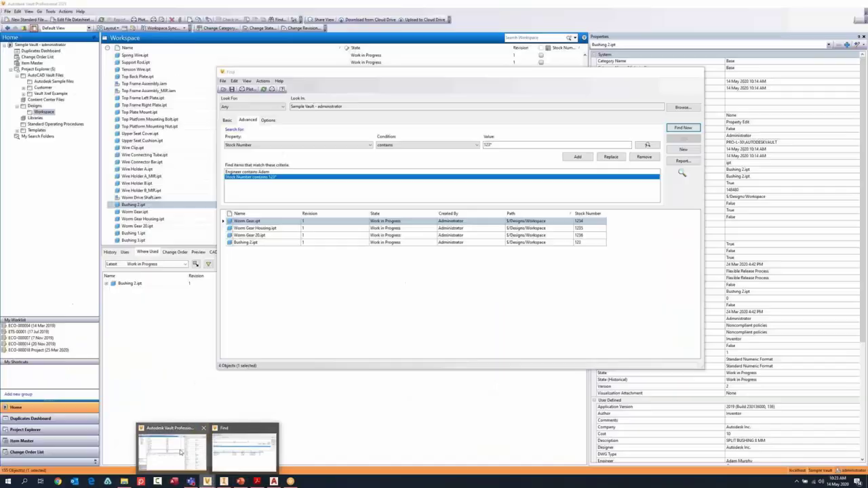
{"action": "left_click", "coordinate": [181, 452]}
{"action": "left_click", "coordinate": [695, 72]}
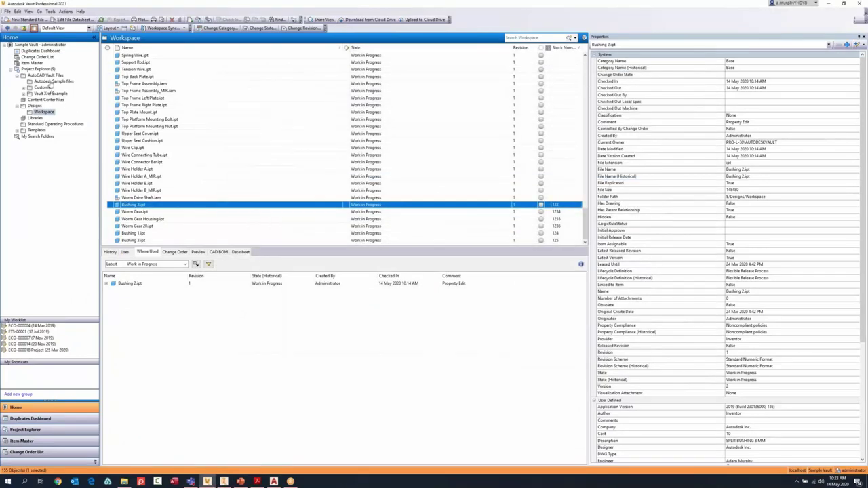
{"action": "left_click", "coordinate": [46, 88]}
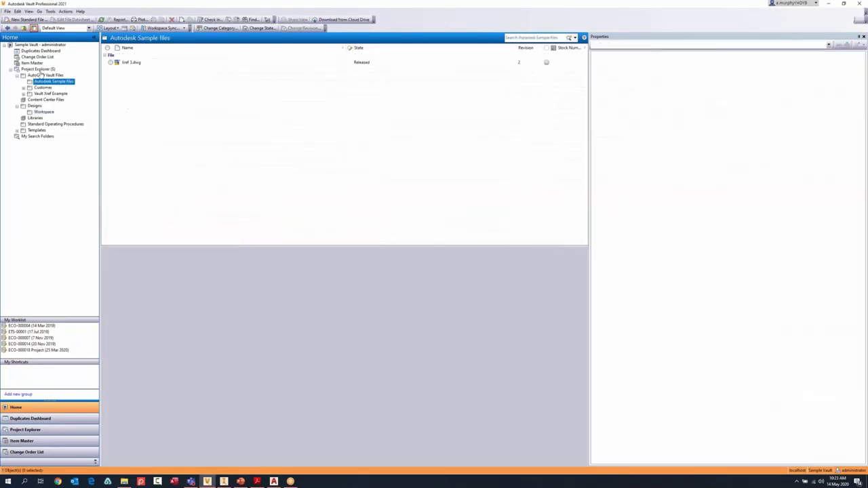
{"action": "left_click", "coordinate": [44, 75]}
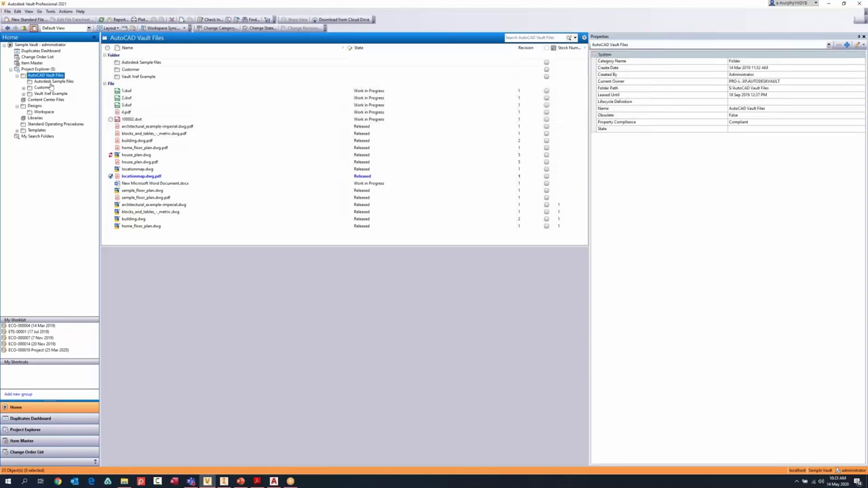
{"action": "left_click", "coordinate": [27, 19]}
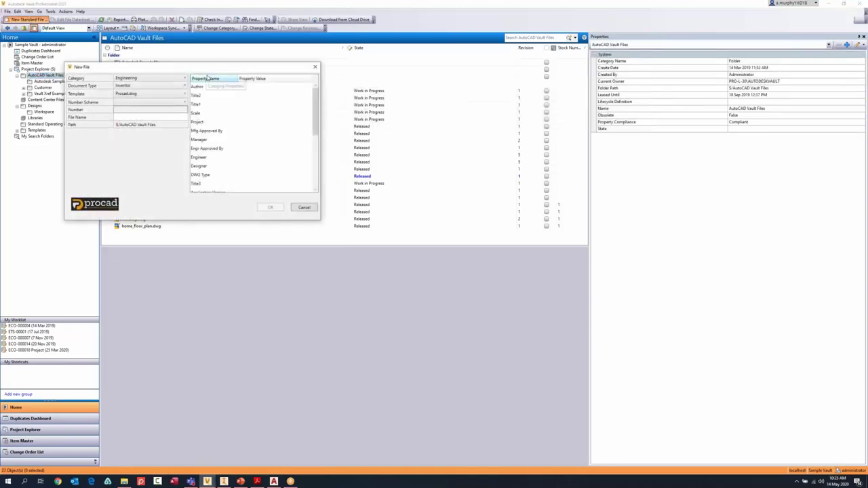
{"action": "left_click_drag", "start_coordinate": [310, 69], "coordinate": [358, 95]}
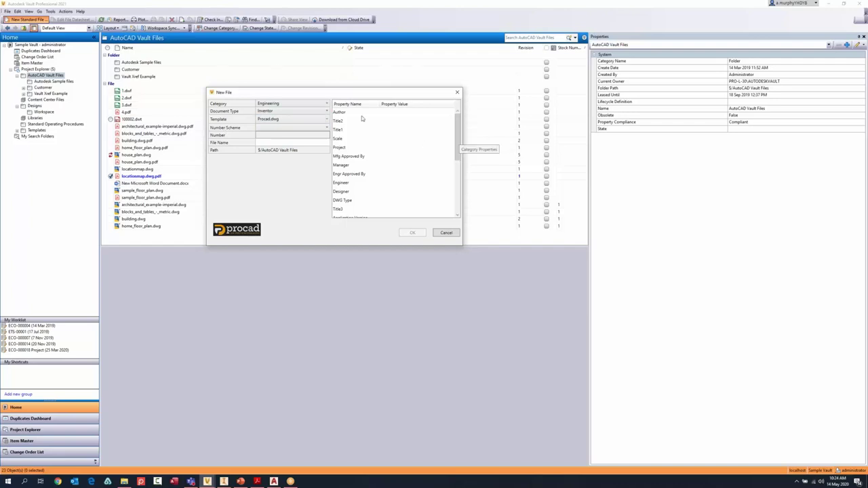
Choose Base, AutoCAD Drawings, template Procad.dwg and scheme Procad Num. Conv., giving a PRO-MEC-#### number.
{"action": "left_click", "coordinate": [309, 105]}
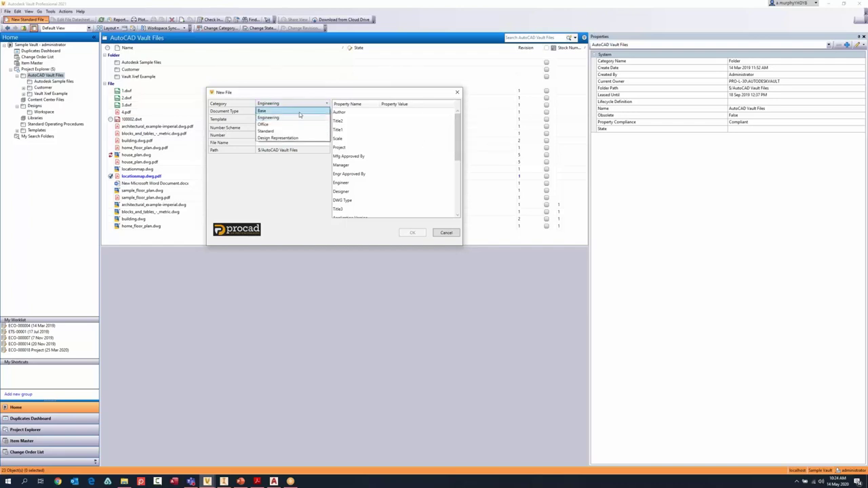
{"action": "left_click", "coordinate": [300, 111]}
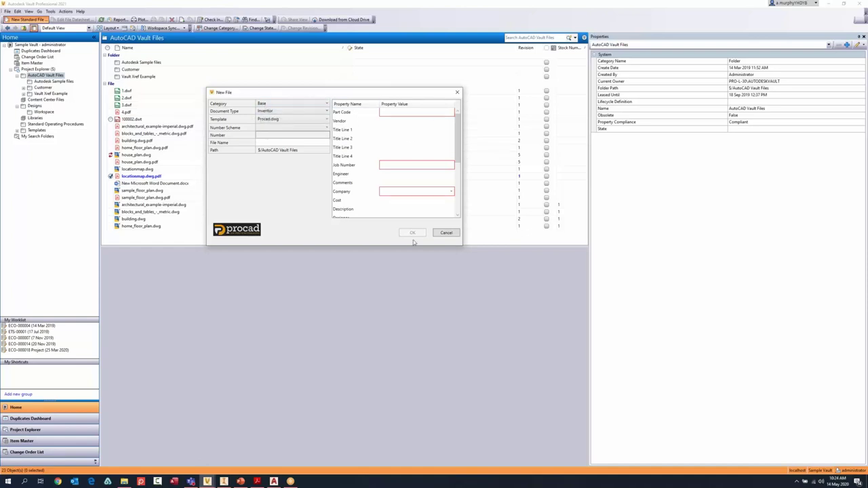
{"action": "left_click", "coordinate": [264, 111]}
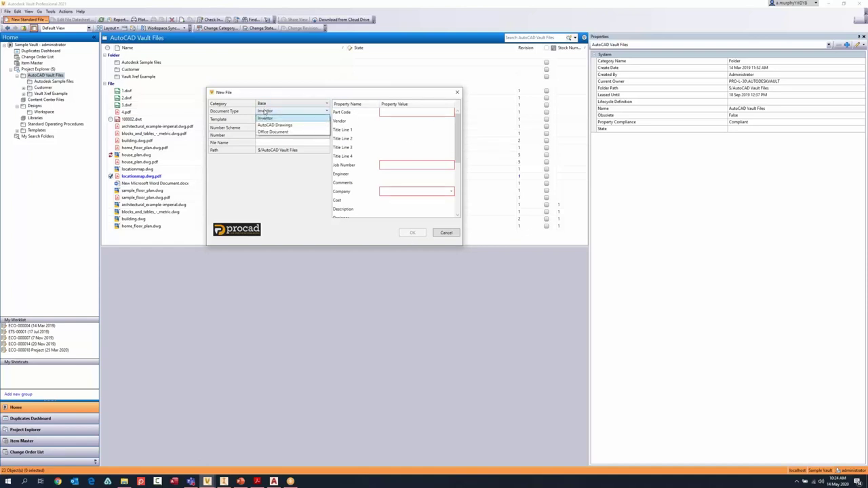
{"action": "left_click", "coordinate": [278, 127]}
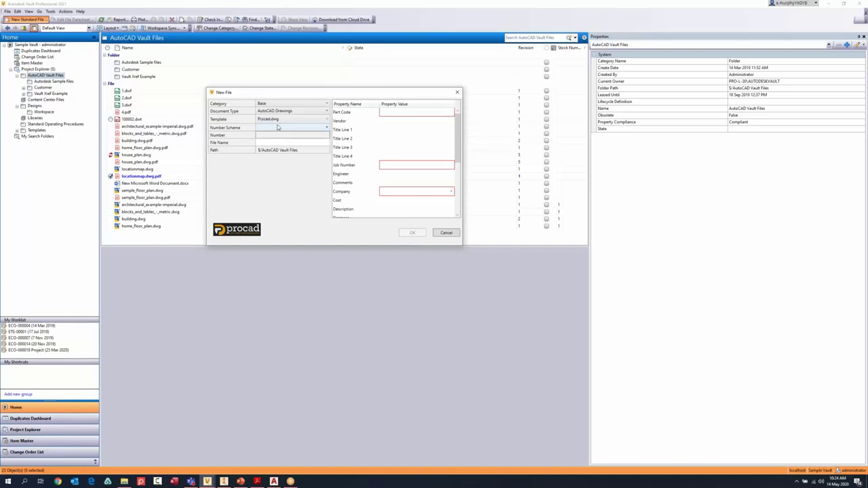
{"action": "left_click", "coordinate": [291, 121]}
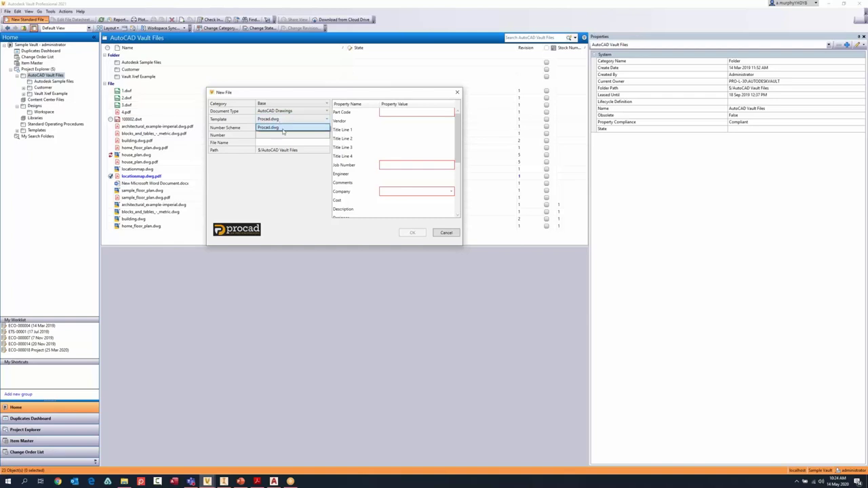
{"action": "left_click", "coordinate": [293, 121]}
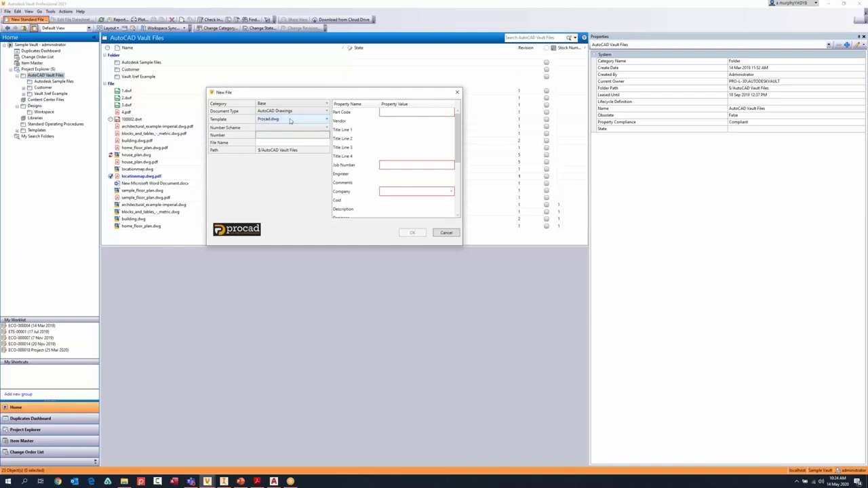
{"action": "left_click", "coordinate": [289, 120]}
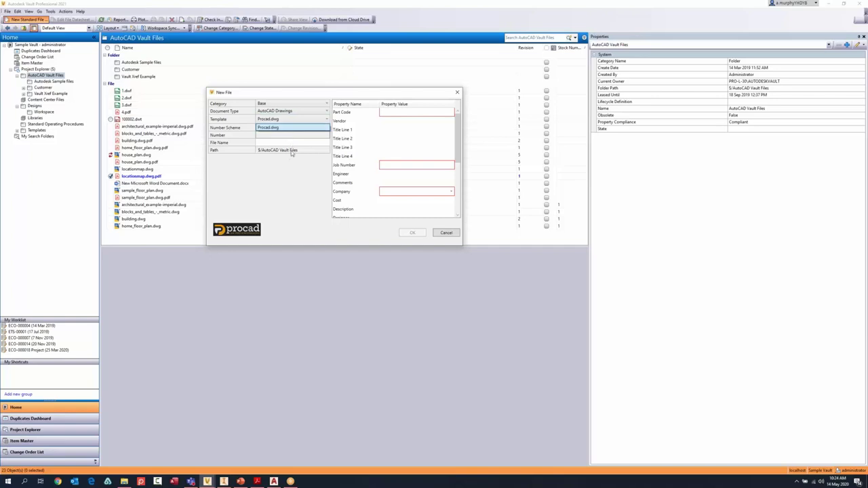
{"action": "left_click", "coordinate": [309, 122]}
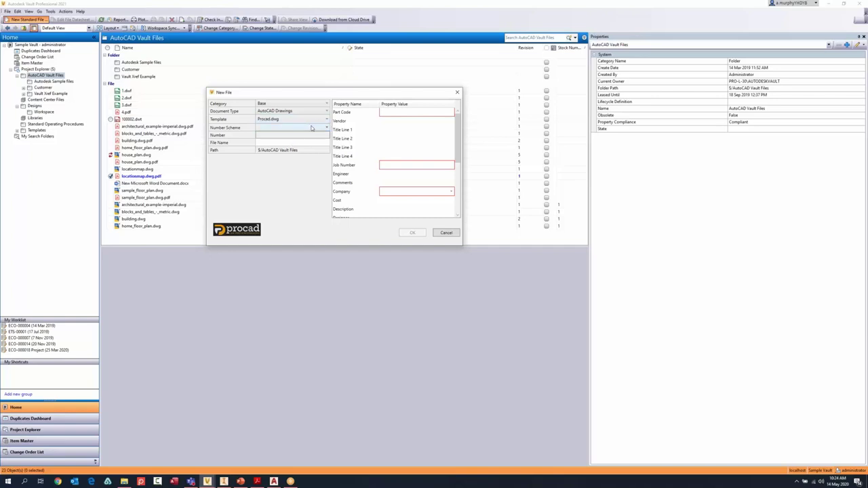
{"action": "left_click", "coordinate": [303, 129]}
{"action": "left_click", "coordinate": [275, 144]}
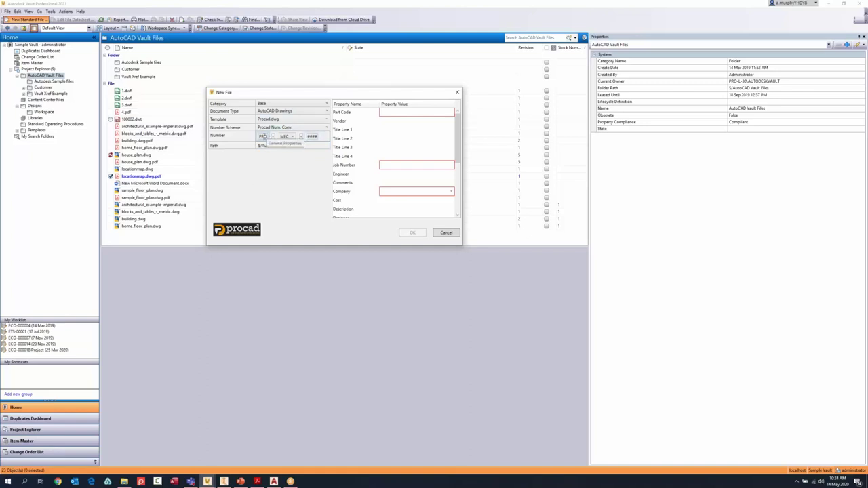
{"action": "left_click", "coordinate": [262, 136]}
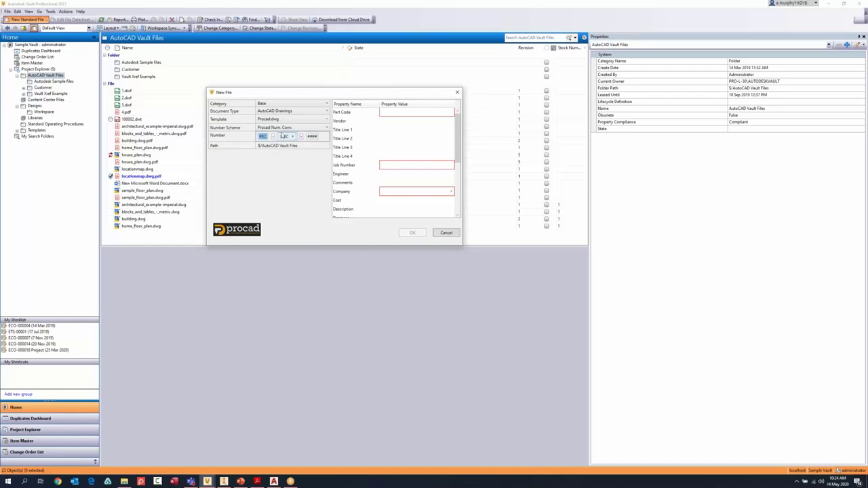
{"action": "left_click", "coordinate": [297, 128]}
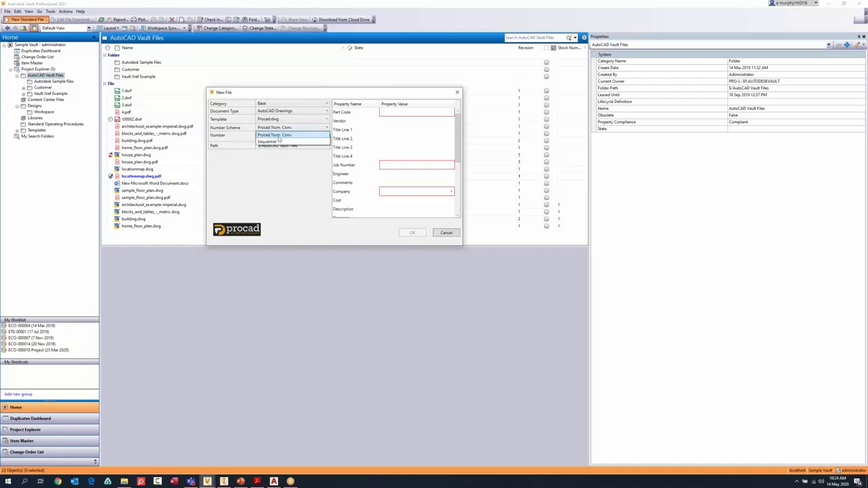
{"action": "left_click", "coordinate": [279, 137]}
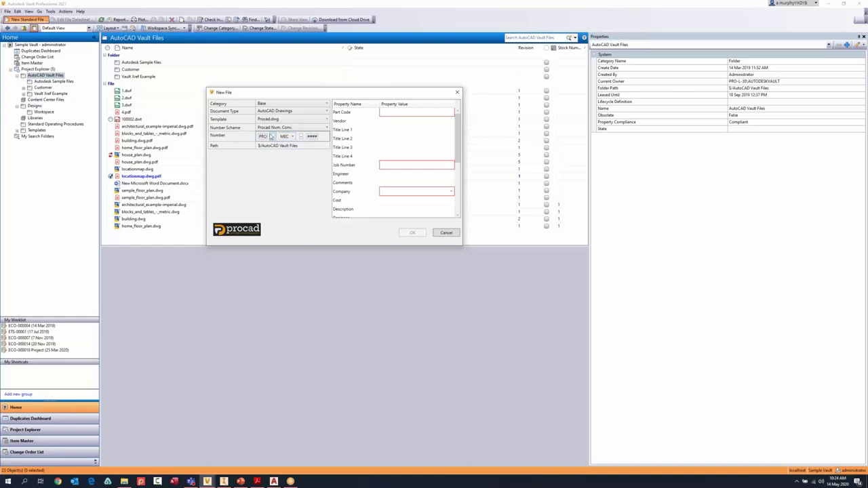
{"action": "left_click", "coordinate": [262, 137]}
{"action": "left_click", "coordinate": [293, 137]}
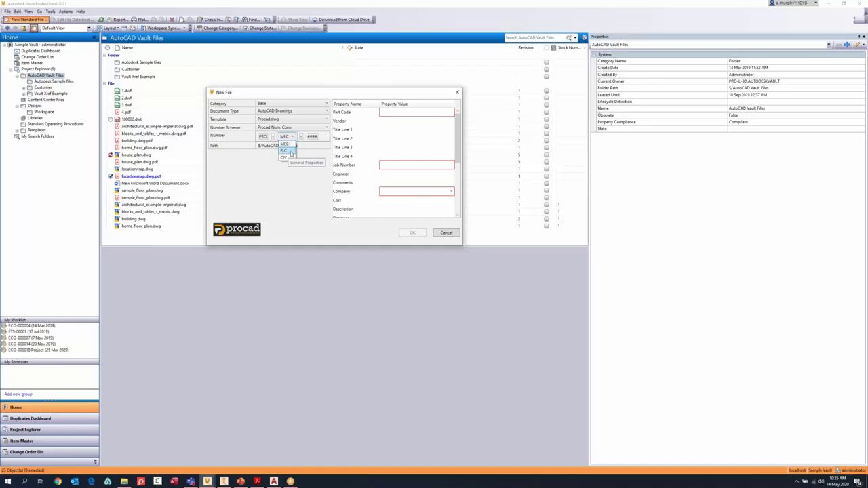
{"action": "left_click", "coordinate": [286, 144]}
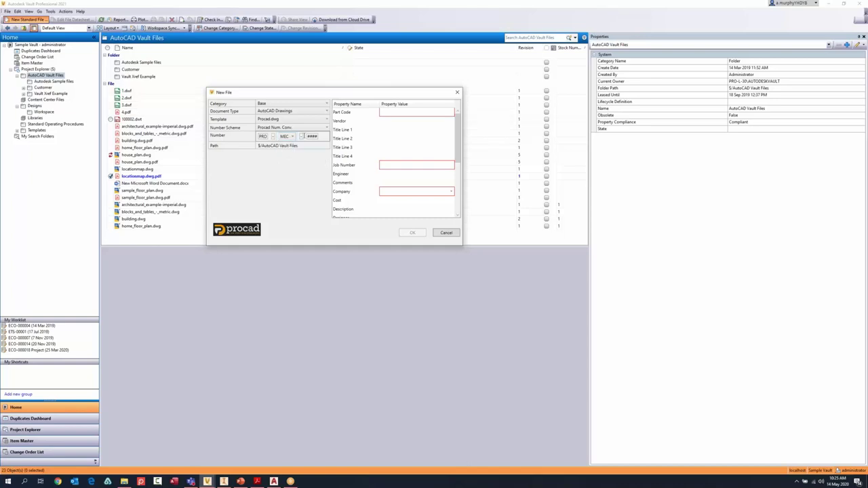
{"action": "left_click", "coordinate": [312, 137]}
{"action": "scroll", "coordinate": [457, 132], "scroll_direction": "down", "scroll_amount": 2}
{"action": "scroll", "coordinate": [442, 166], "scroll_direction": "up", "scroll_amount": 2}
{"action": "left_click", "coordinate": [421, 113]}
Fill in Part Code 123456 and Job Number 123, and set Company to Procad.
{"action": "left_click", "coordinate": [435, 167]}
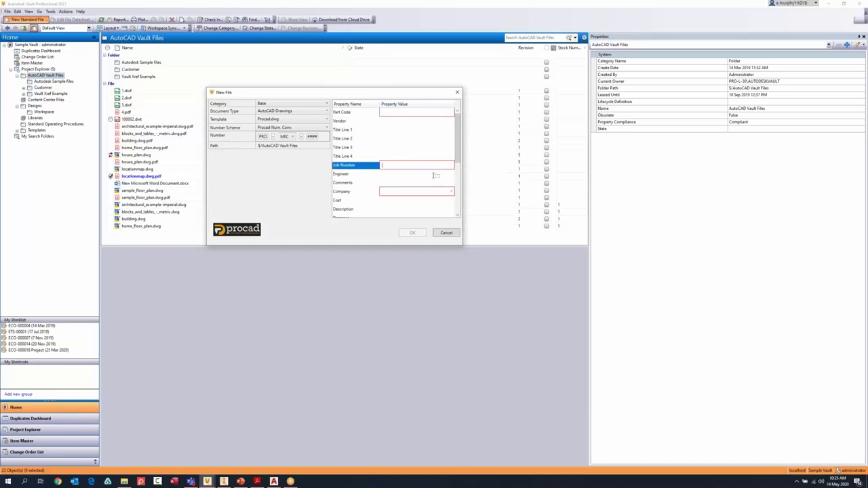
{"action": "left_click", "coordinate": [413, 113]}
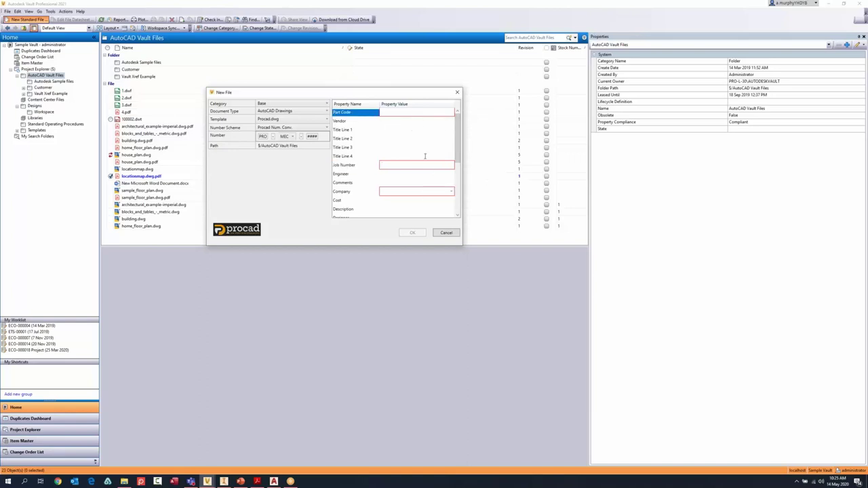
{"action": "type", "text": "123456"}
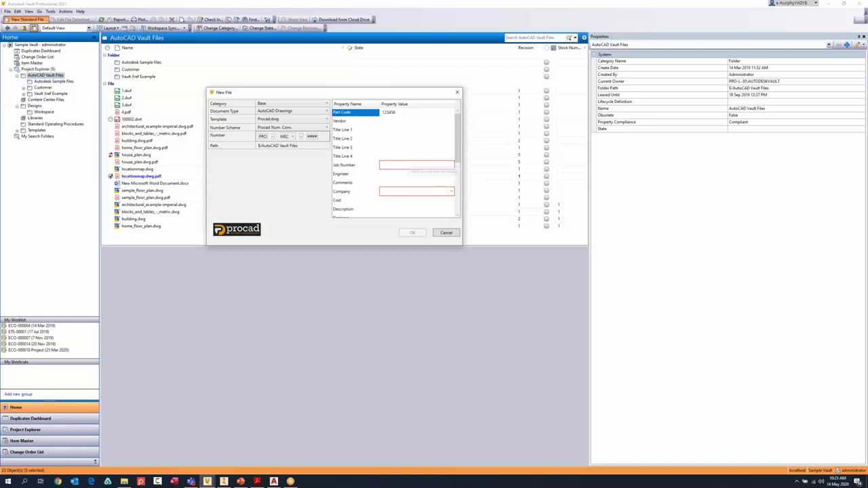
{"action": "left_click", "coordinate": [383, 165]}
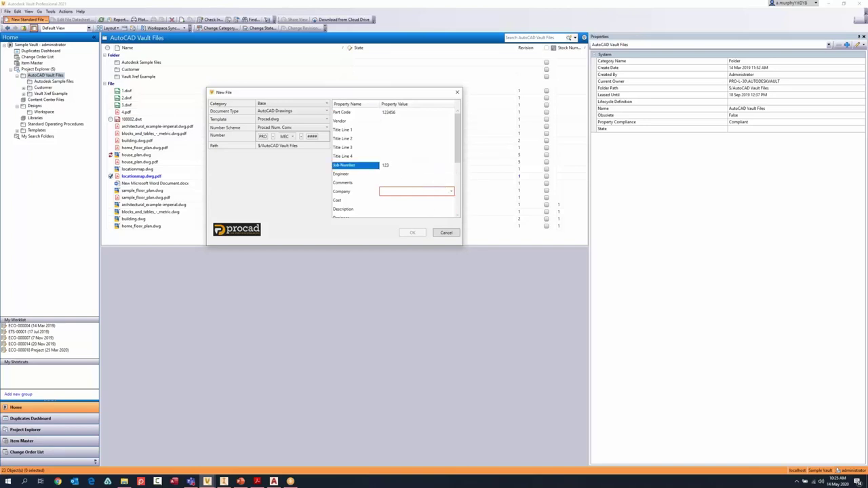
{"action": "left_click", "coordinate": [393, 192]}
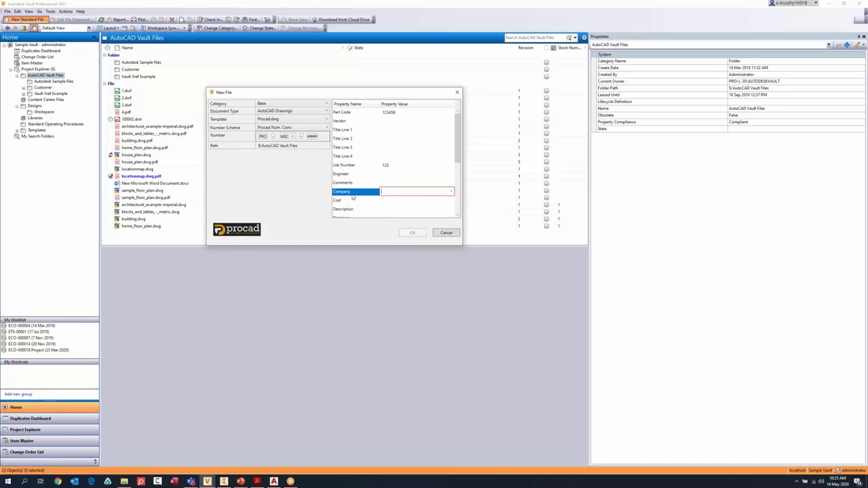
{"action": "left_click", "coordinate": [452, 192]}
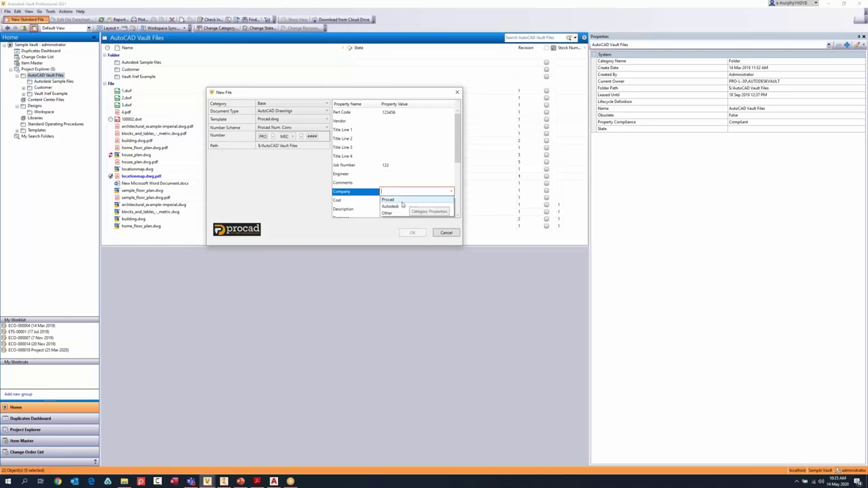
{"action": "left_click", "coordinate": [402, 201]}
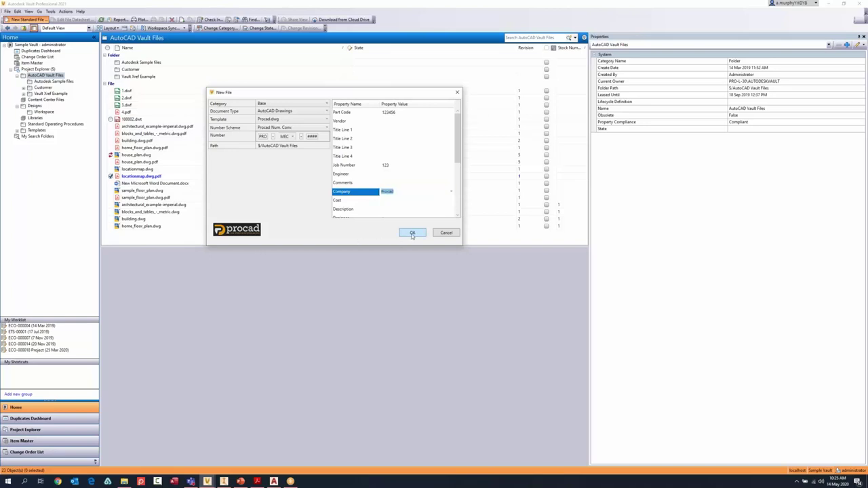
Enter Title Lines 1–4 as P&ID, for, Waste and Treatement.
{"action": "left_click", "coordinate": [395, 131]}
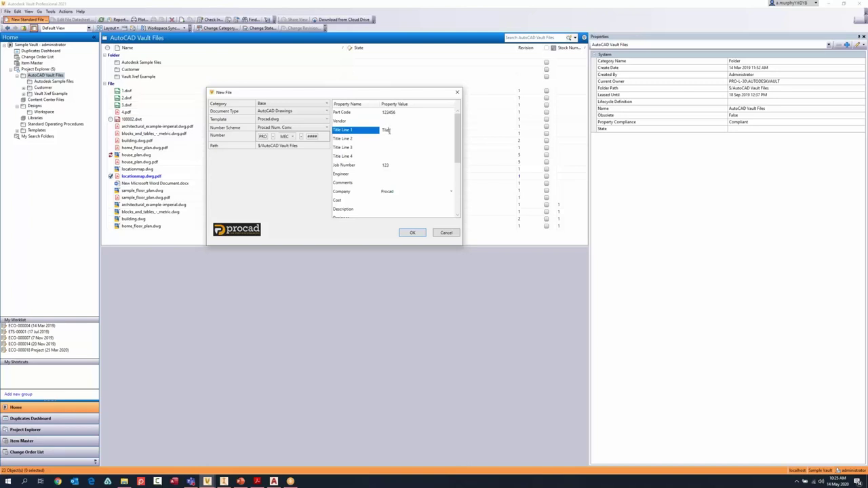
{"action": "left_click", "coordinate": [401, 130]}
{"action": "key", "text": "BackSpace"}
{"action": "key", "text": "BackSpace"}
{"action": "key", "text": "BackSpace"}
{"action": "key", "text": "BackSpace"}
{"action": "key", "text": "BackSpace"}
{"action": "key", "text": "BackSpace"}
{"action": "key", "text": "BackSpace"}
{"action": "key", "text": "BackSpace"}
{"action": "left_click", "coordinate": [400, 138]}
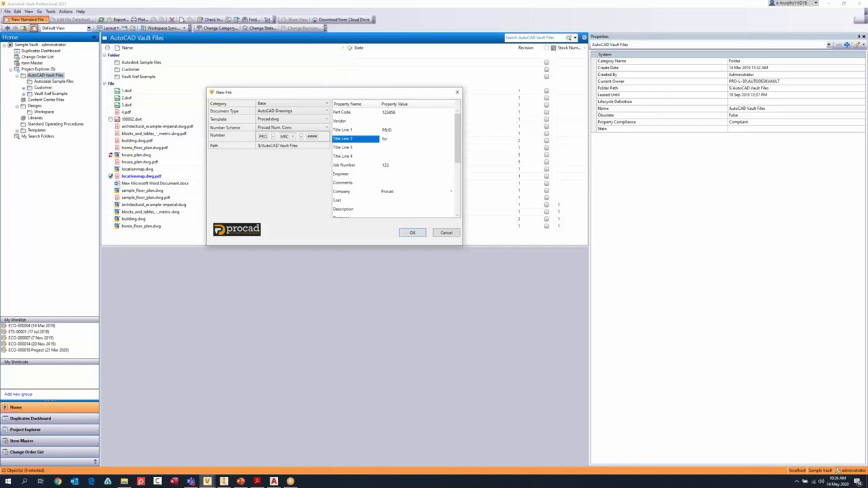
{"action": "left_click", "coordinate": [383, 147]}
{"action": "type", "text": "WC"}
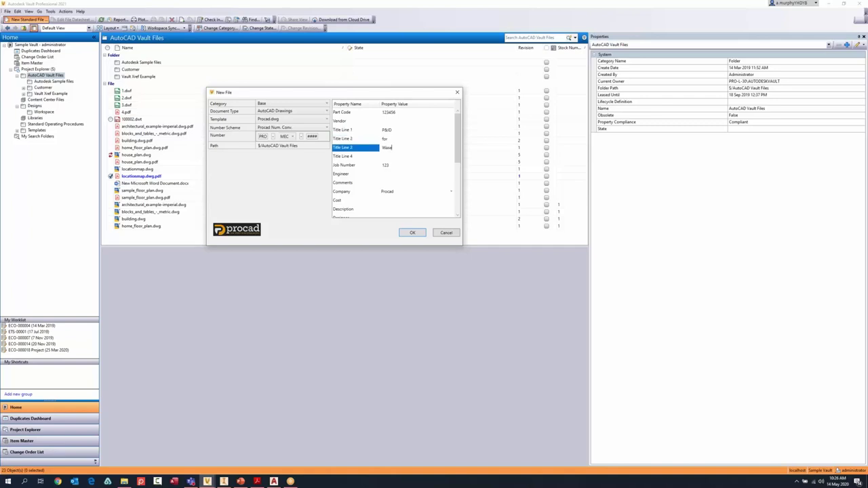
{"action": "left_click", "coordinate": [383, 156]}
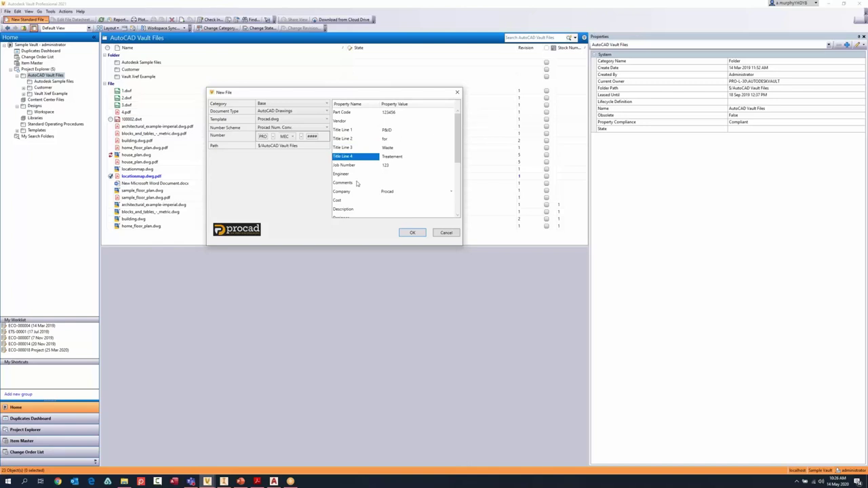
{"action": "scroll", "coordinate": [457, 150], "scroll_direction": "down", "scroll_amount": 3}
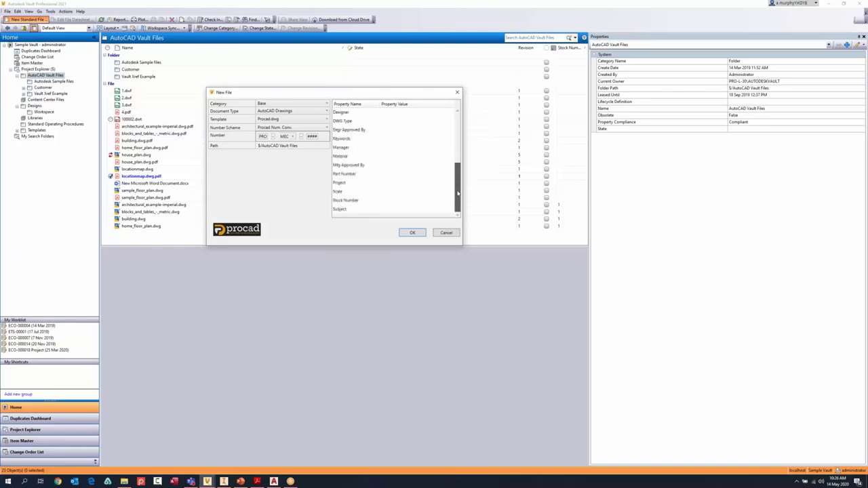
{"action": "scroll", "coordinate": [458, 149], "scroll_direction": "up", "scroll_amount": 3}
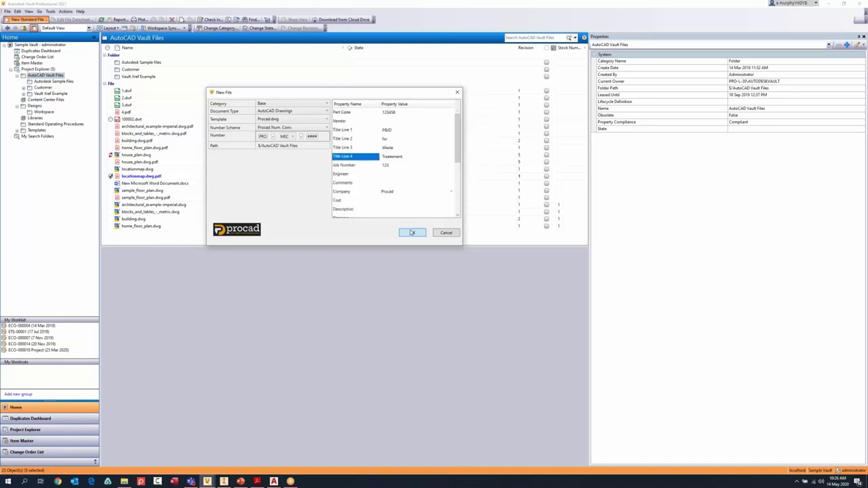
Create PRO-MEC-0005.dwg, then select it and choose Open from its context menu.
{"action": "left_click", "coordinate": [409, 234]}
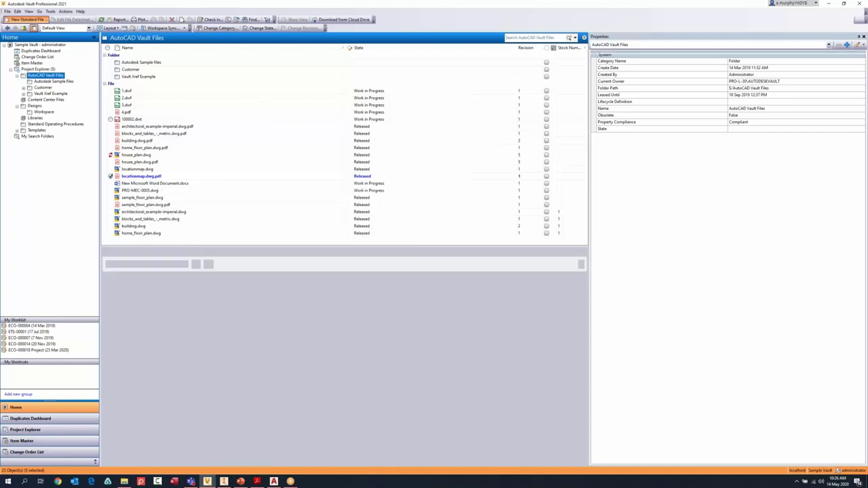
{"action": "left_click", "coordinate": [157, 192]}
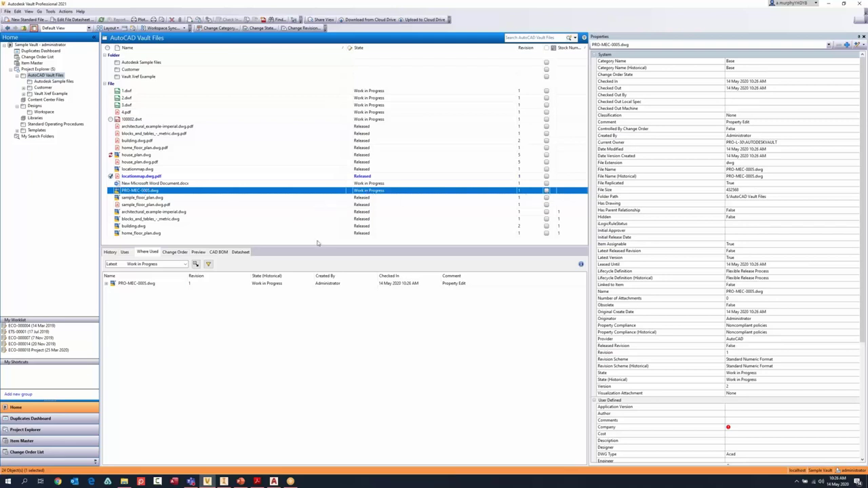
{"action": "scroll", "coordinate": [724, 264], "scroll_direction": "down", "scroll_amount": 5}
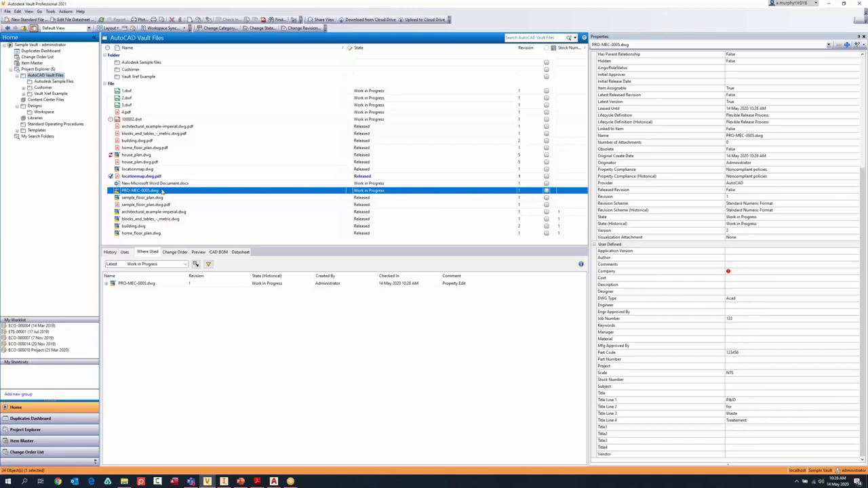
{"action": "right_click", "coordinate": [162, 192]}
{"action": "left_click", "coordinate": [204, 196]}
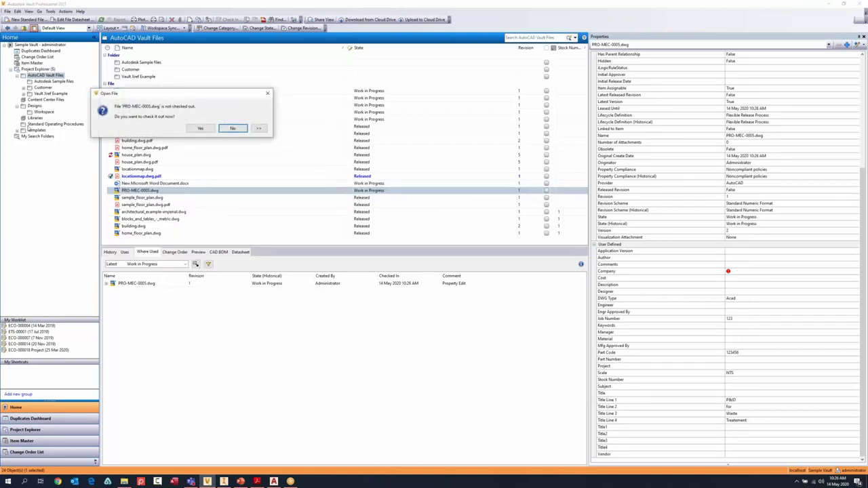
Check out PRO-MEC-0005.dwg and open it with the AutoCAD Application.
{"action": "left_click", "coordinate": [200, 128]}
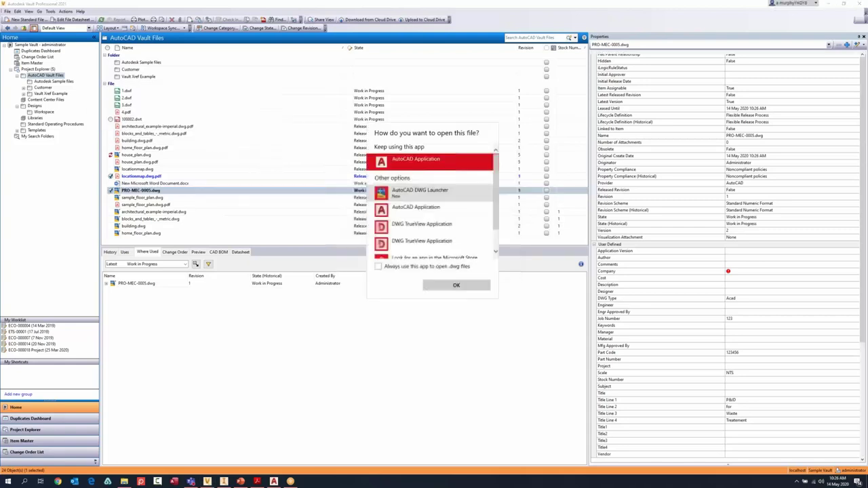
{"action": "double_click", "coordinate": [431, 161]}
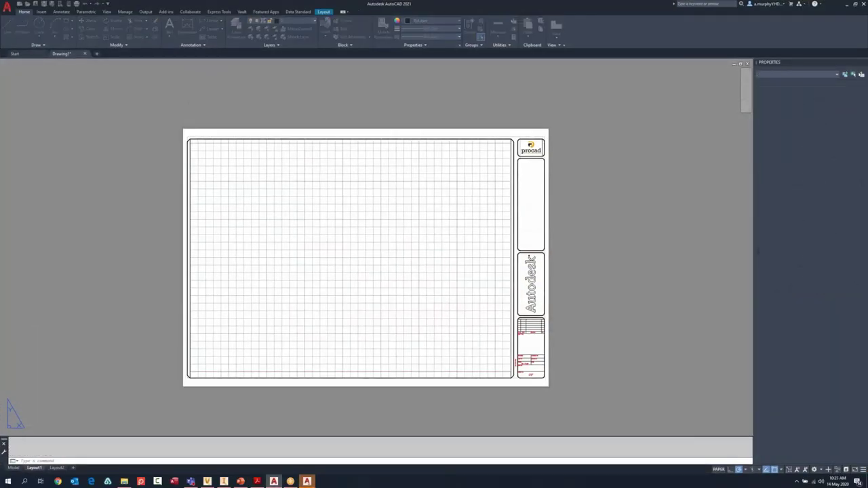
Use AutoCAD's Vault Open to browse the vault folder and open PRO-MEC-0005.dwg read-only.
{"action": "left_click", "coordinate": [242, 11]}
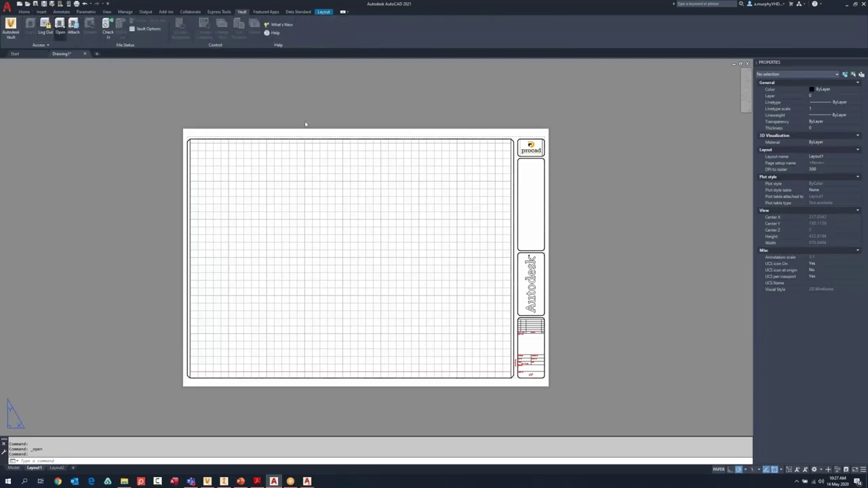
{"action": "left_click", "coordinate": [59, 26]}
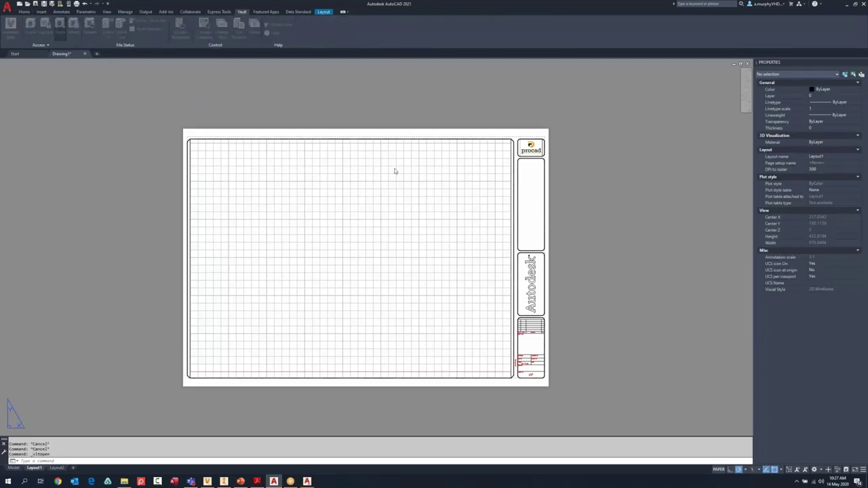
{"action": "left_click_drag", "start_coordinate": [523, 153], "coordinate": [395, 110]}
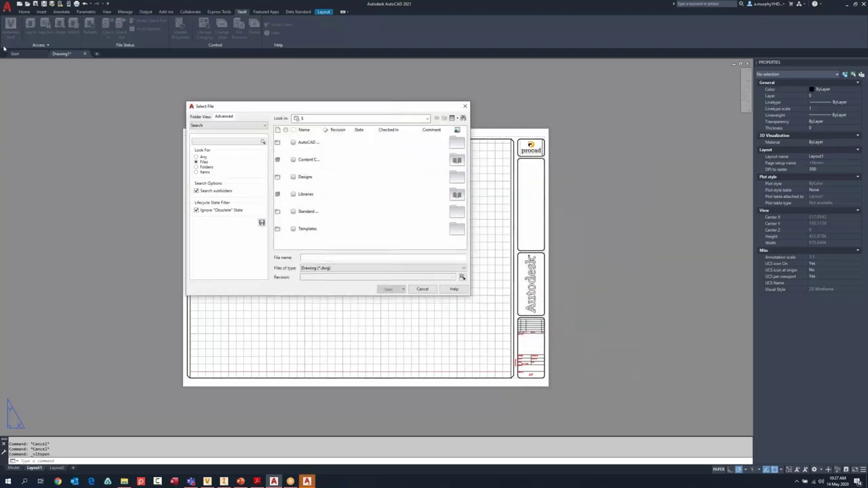
{"action": "left_click", "coordinate": [425, 291]}
{"action": "left_click", "coordinate": [312, 177]}
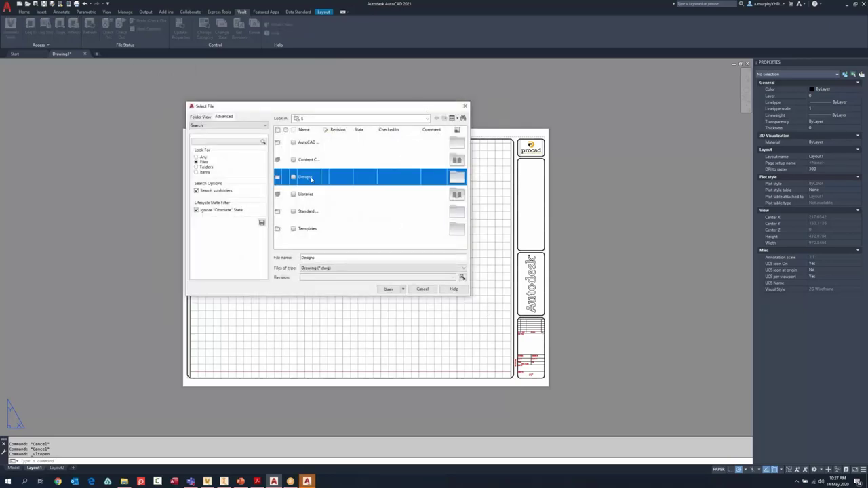
{"action": "double_click", "coordinate": [311, 178]}
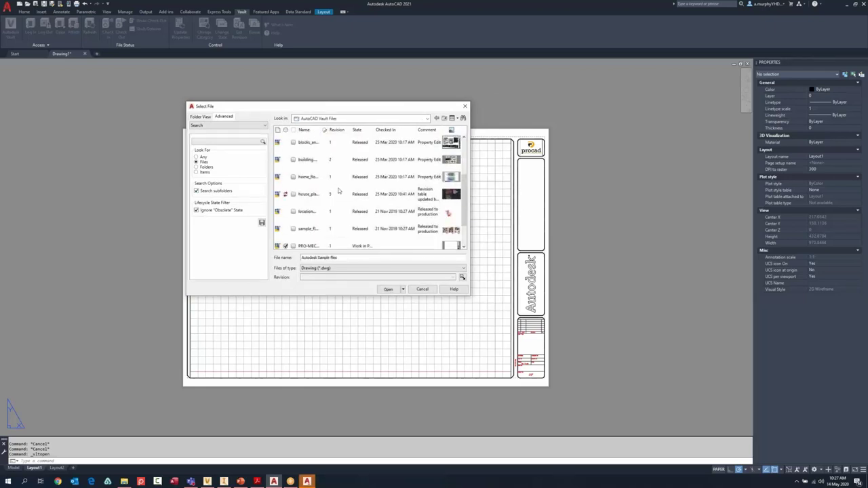
{"action": "left_click", "coordinate": [310, 229]}
{"action": "left_click", "coordinate": [388, 290]}
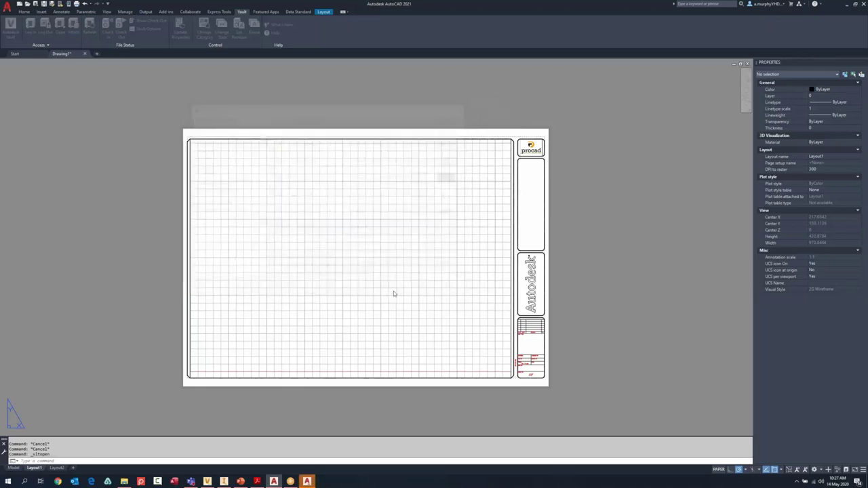
{"action": "key", "text": "Escape"}
{"action": "key", "text": "Escape"}
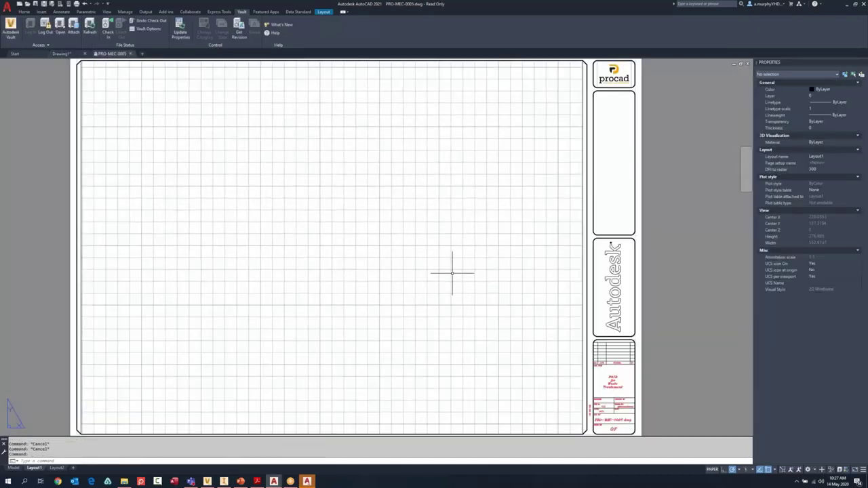
Close the AutoCAD Plant 3D 2020 copy and zoom into the PRO-MEC-0005 title block.
{"action": "left_click", "coordinate": [307, 481]}
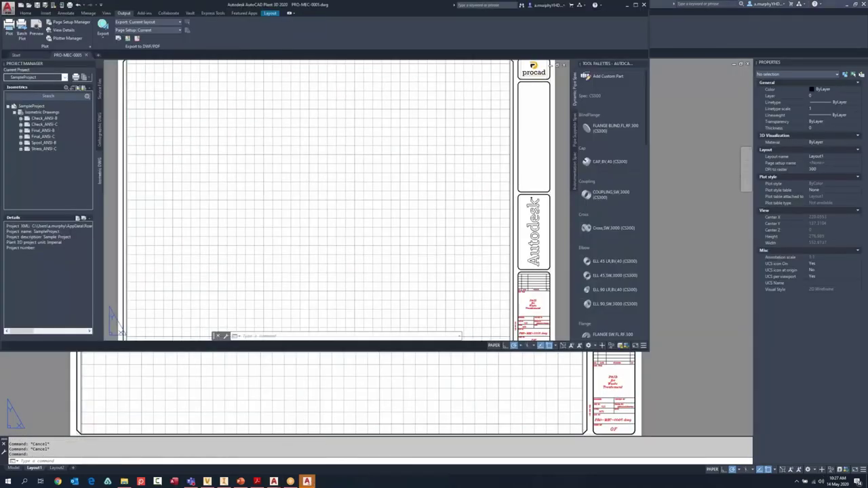
{"action": "left_click", "coordinate": [643, 5]}
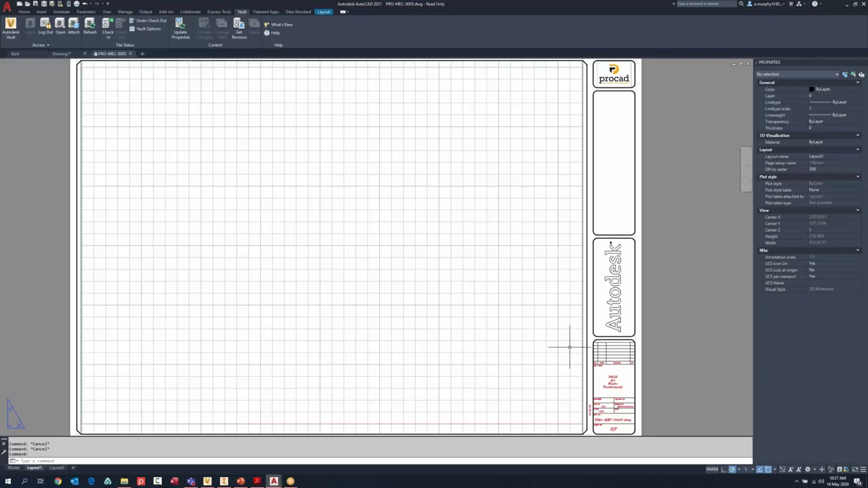
{"action": "scroll", "coordinate": [566, 348], "scroll_direction": "up", "scroll_amount": 8}
{"action": "middle_click_drag", "start_coordinate": [493, 306], "coordinate": [440, 260]}
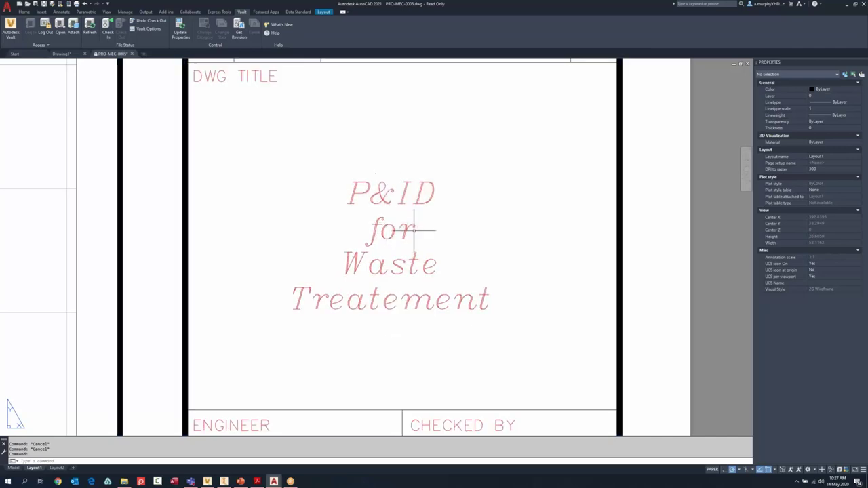
{"action": "scroll", "coordinate": [424, 264], "scroll_direction": "down", "scroll_amount": 3}
{"action": "scroll", "coordinate": [427, 234], "scroll_direction": "up", "scroll_amount": 2}
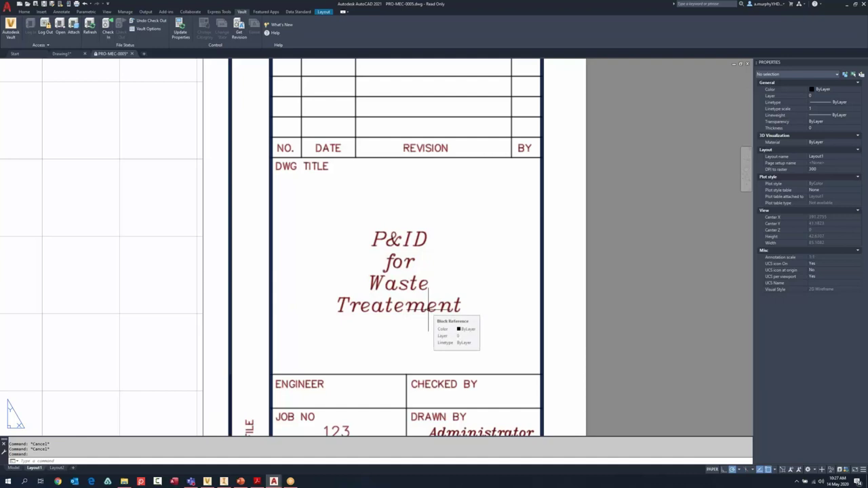
{"action": "scroll", "coordinate": [605, 224], "scroll_direction": "down", "scroll_amount": 4}
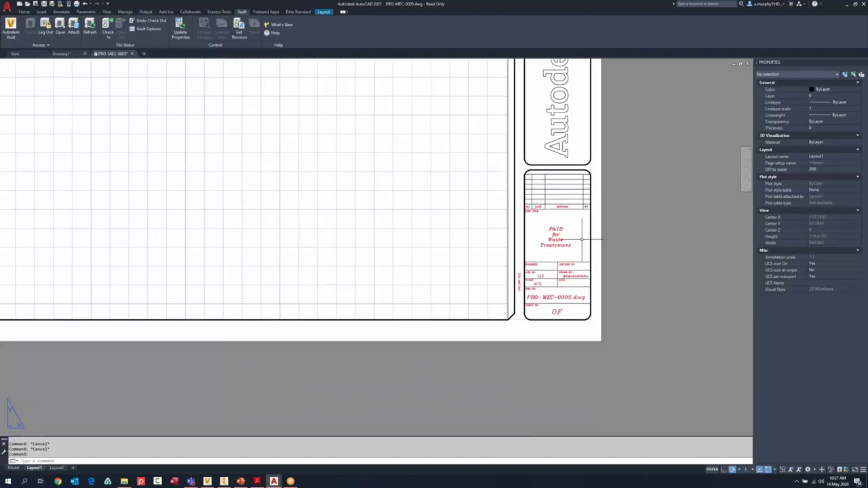
{"action": "scroll", "coordinate": [569, 278], "scroll_direction": "up", "scroll_amount": 4}
{"action": "scroll", "coordinate": [427, 314], "scroll_direction": "up", "scroll_amount": 4}
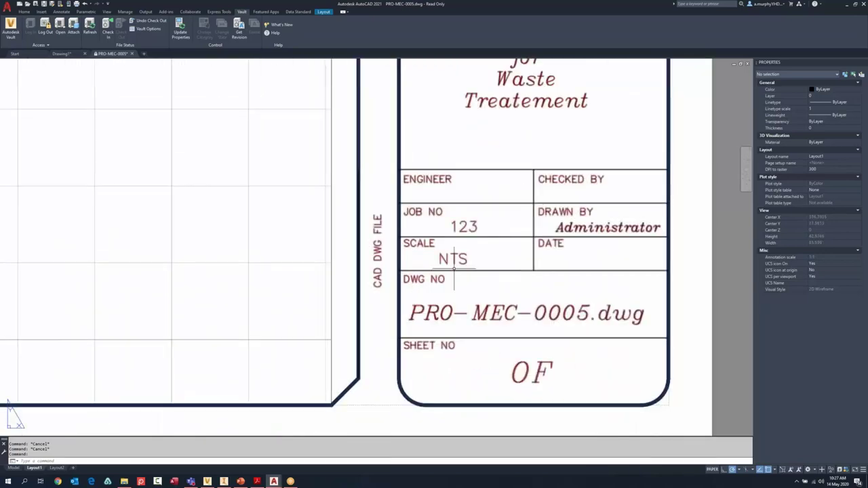
Select the title block to check Job No 123, Scale NTS and drawing number, then switch to Vault.
{"action": "scroll", "coordinate": [478, 224], "scroll_direction": "right", "scroll_amount": 5}
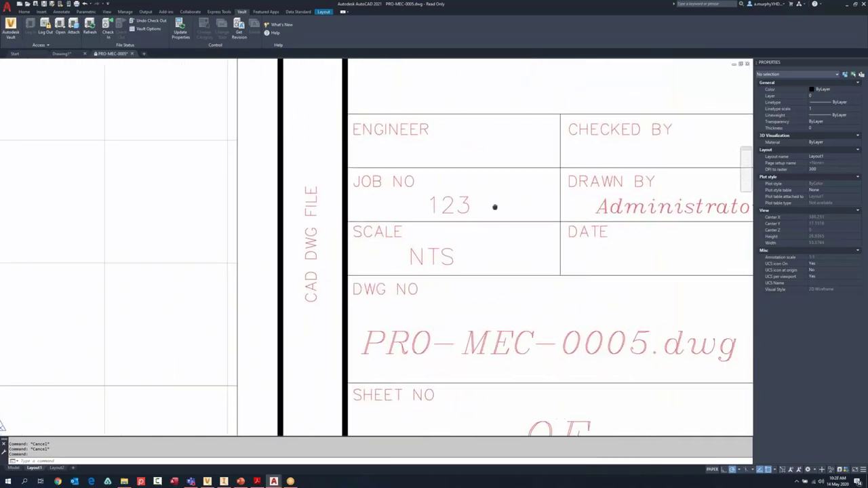
{"action": "left_click", "coordinate": [498, 237]}
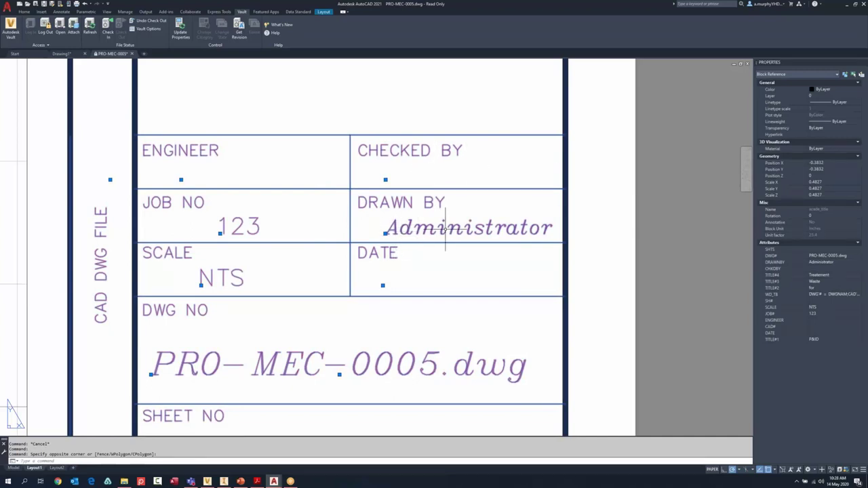
{"action": "left_click", "coordinate": [207, 481]}
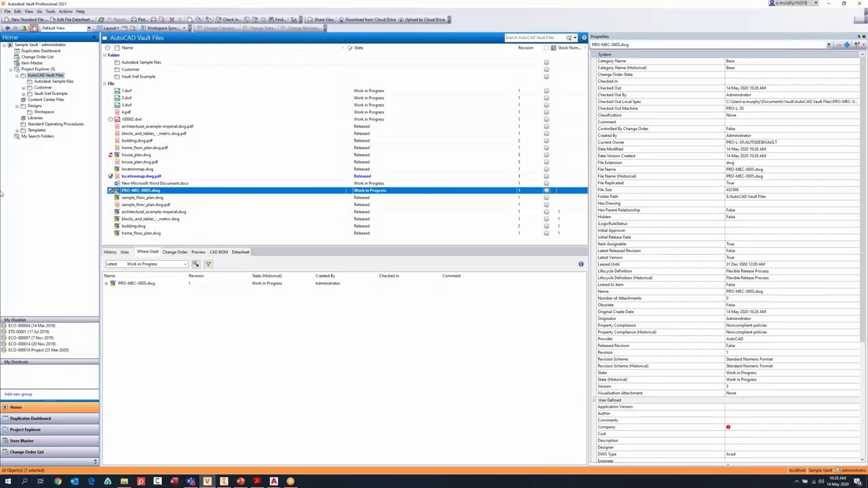
Bring AutoCAD 2021 back to the front showing the PRO-MEC-0005.dwg title block attributes.
{"action": "left_click", "coordinate": [828, 5]}
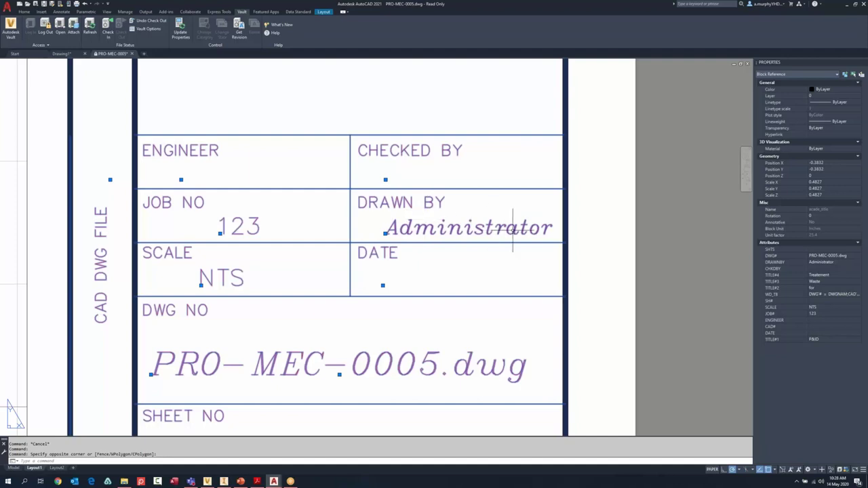
Edit the title block attributes, setting SHTS and SH# to 1 so the sheet reads 1 OF 1.
{"action": "scroll", "coordinate": [500, 192], "scroll_direction": "down", "scroll_amount": 5}
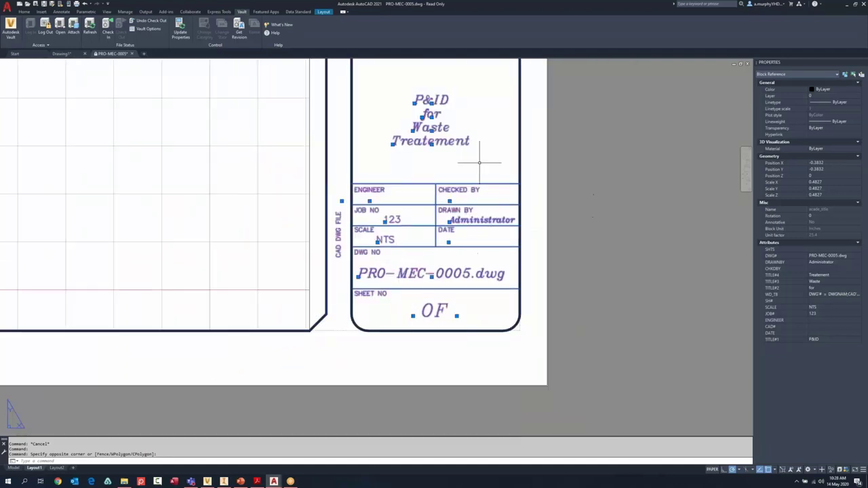
{"action": "middle_click_drag", "start_coordinate": [448, 205], "coordinate": [476, 225]}
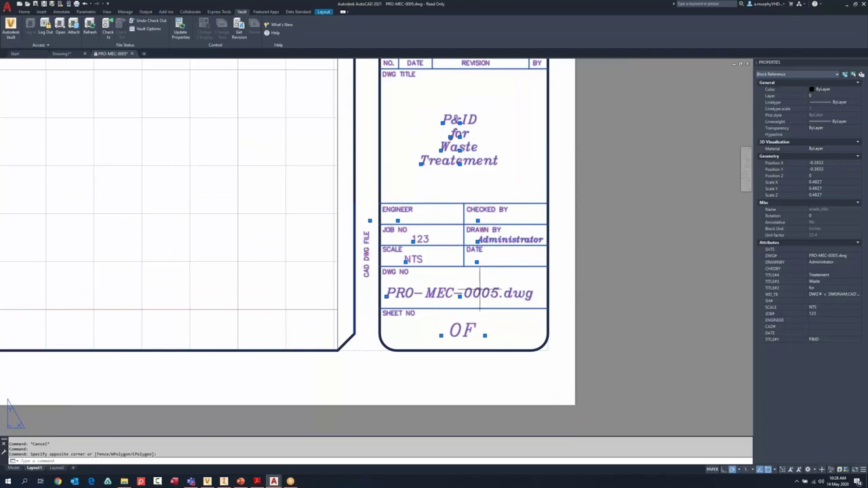
{"action": "left_click", "coordinate": [478, 293]}
{"action": "left_click", "coordinate": [487, 291]}
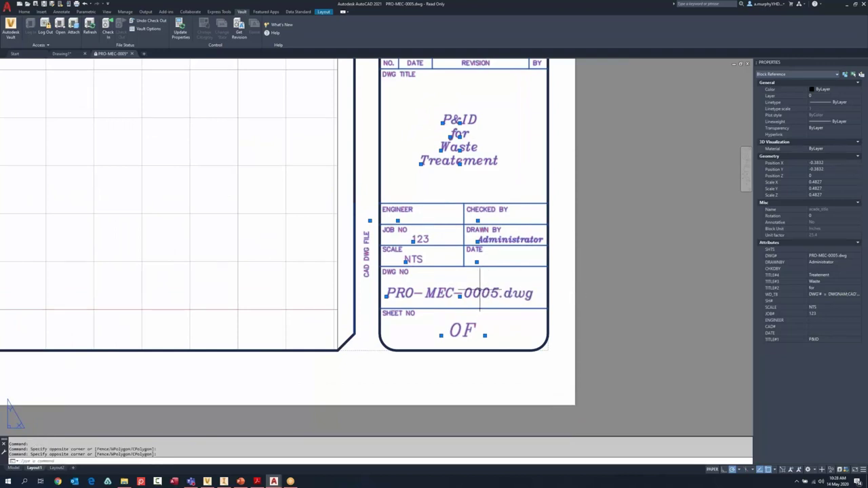
{"action": "double_click", "coordinate": [487, 292]}
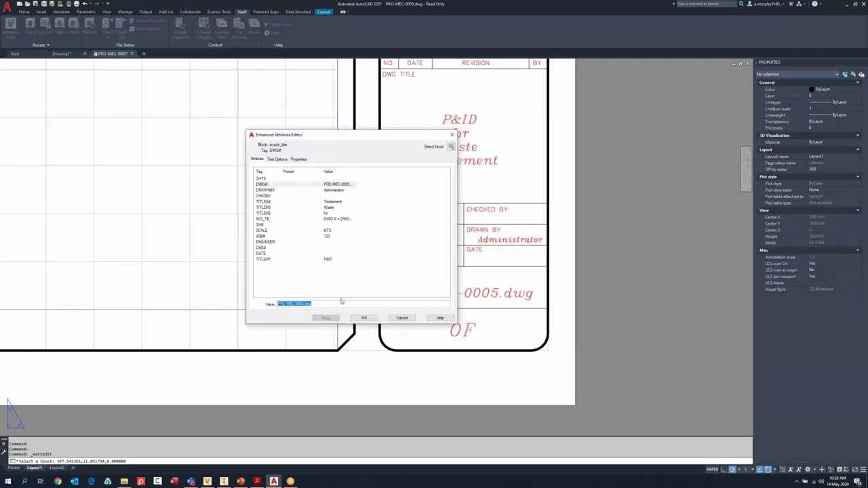
{"action": "left_click", "coordinate": [333, 179]}
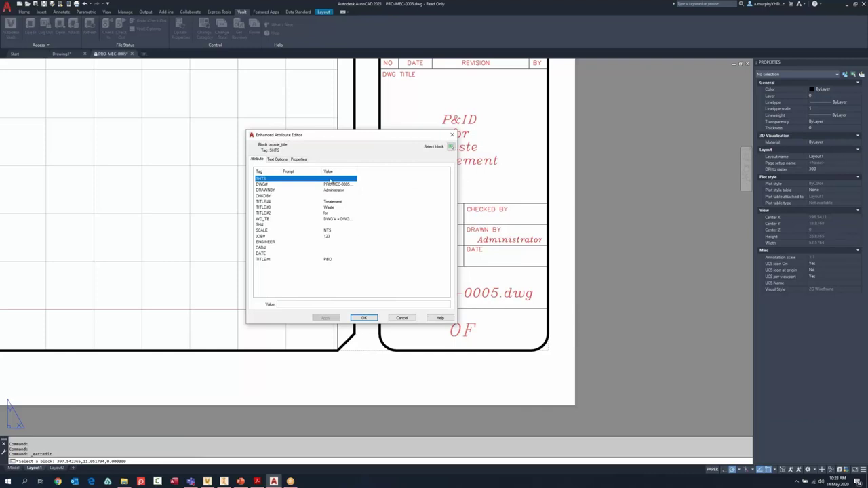
{"action": "left_click", "coordinate": [298, 304]}
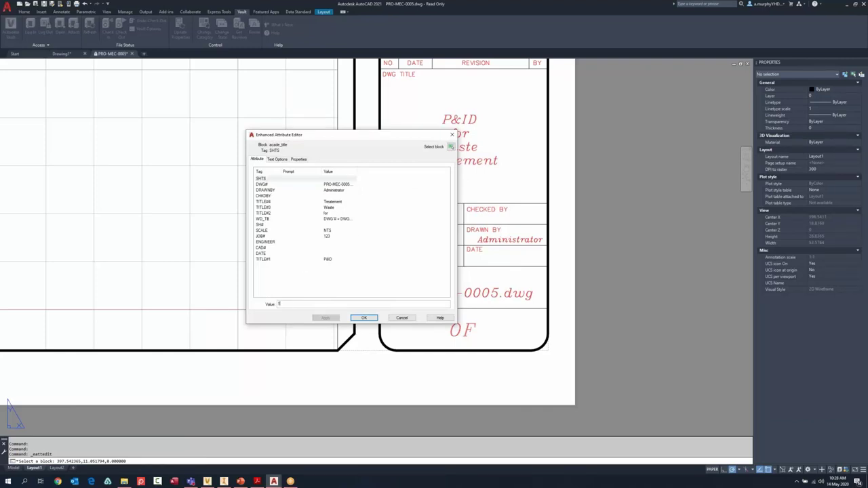
{"action": "left_click", "coordinate": [262, 225]}
{"action": "left_click", "coordinate": [295, 304]}
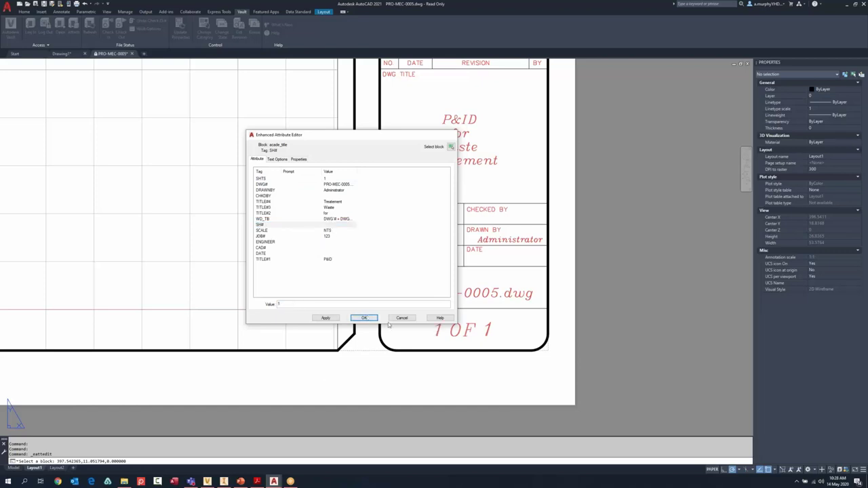
{"action": "key", "text": "Return"}
{"action": "scroll", "coordinate": [465, 330], "scroll_direction": "up", "scroll_amount": 4}
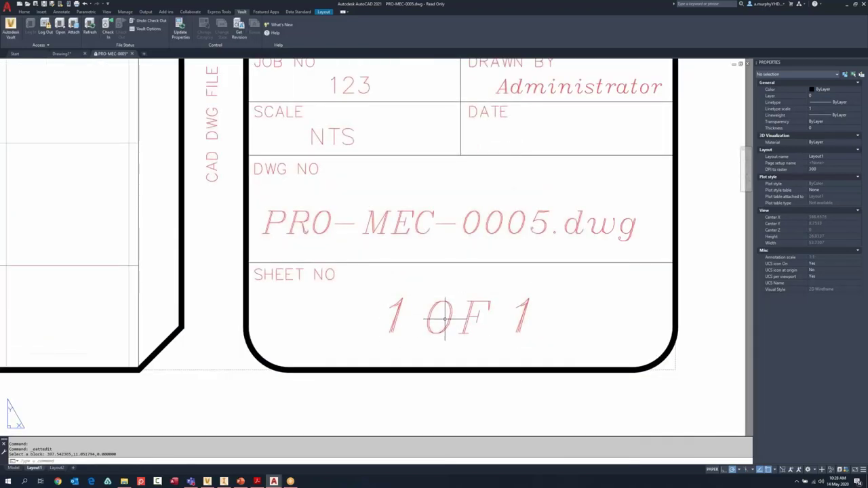
Zoom over the PRO-MEC-0005.dwg title block to confirm sheet 1 OF 1, then switch to Inventor.
{"action": "scroll", "coordinate": [445, 318], "scroll_direction": "down", "scroll_amount": 4}
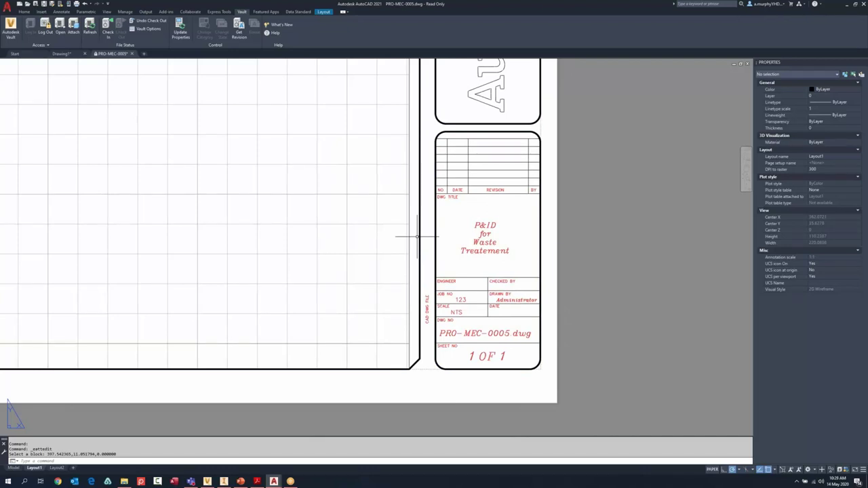
{"action": "scroll", "coordinate": [417, 237], "scroll_direction": "up", "scroll_amount": 2}
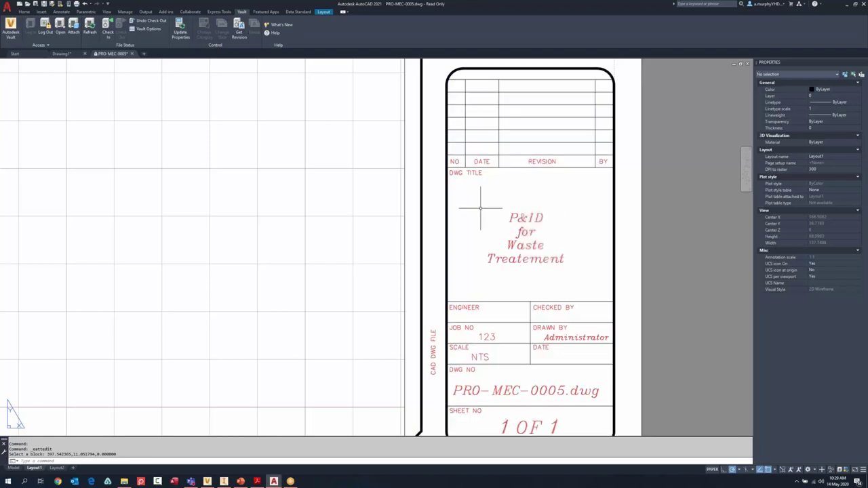
{"action": "scroll", "coordinate": [479, 183], "scroll_direction": "down", "scroll_amount": 3}
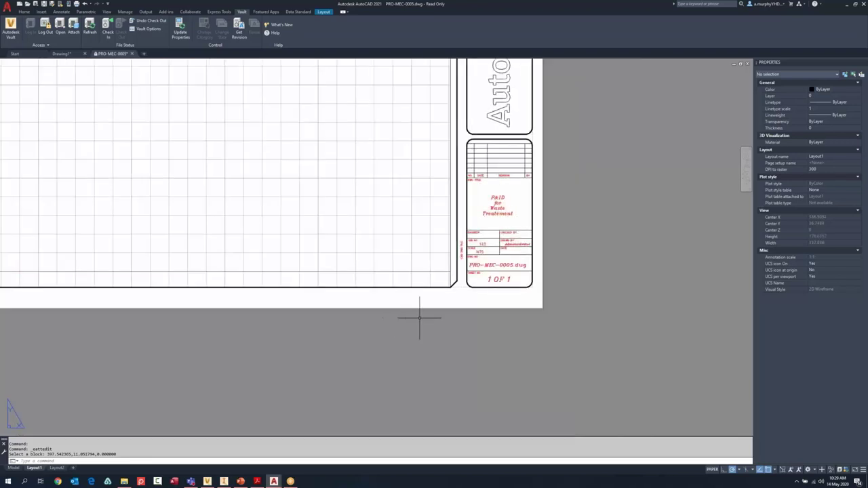
{"action": "left_click", "coordinate": [224, 482]}
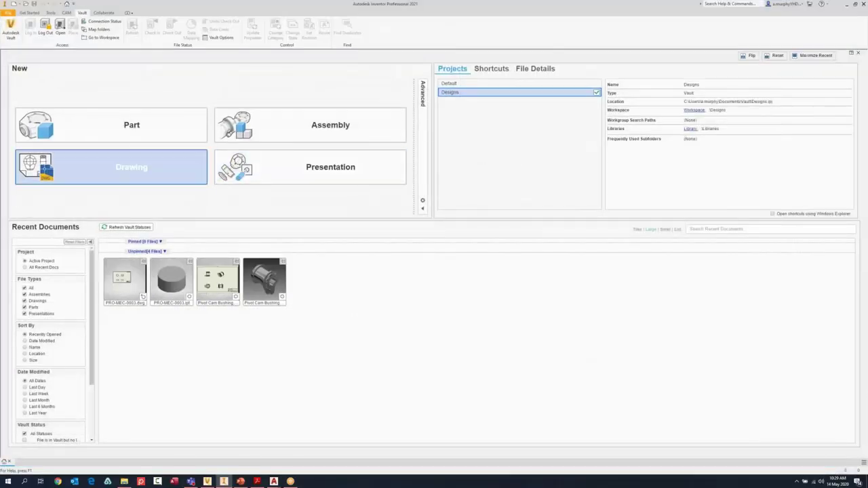
Create a new empty part, Part1, from Inventor's home screen.
{"action": "left_click", "coordinate": [149, 135]}
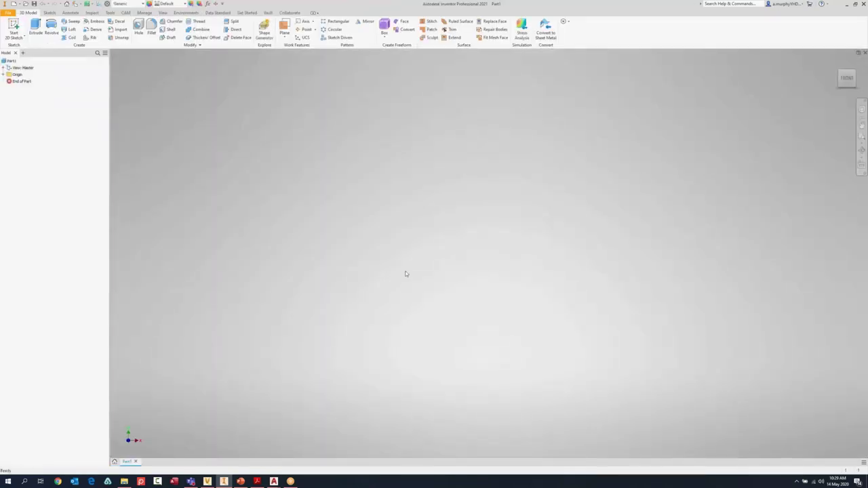
Sketch a circle at the origin on the XZ plane and extrude it 10 mm.
{"action": "left_click", "coordinate": [14, 28]}
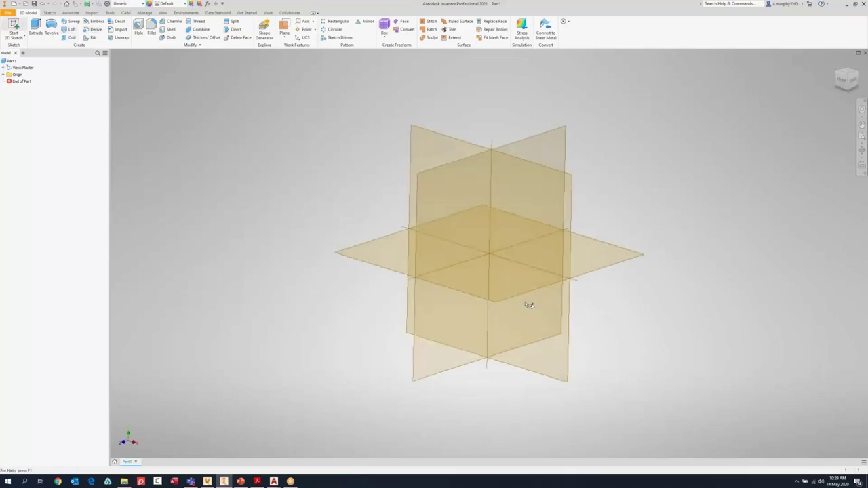
{"action": "left_click", "coordinate": [487, 281]}
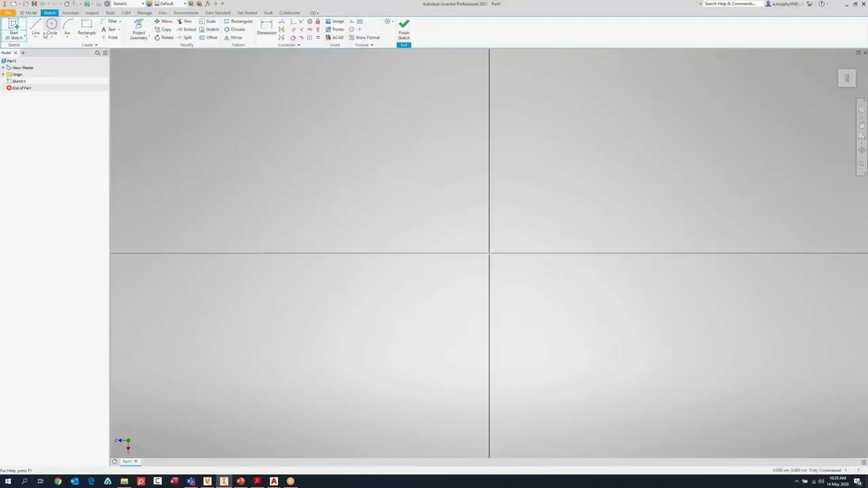
{"action": "left_click", "coordinate": [51, 28]}
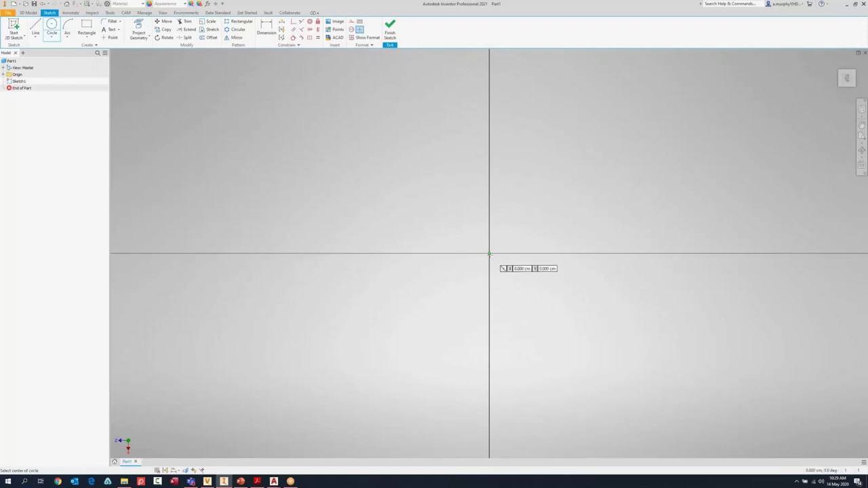
{"action": "left_click", "coordinate": [489, 254]}
{"action": "left_click", "coordinate": [489, 82]}
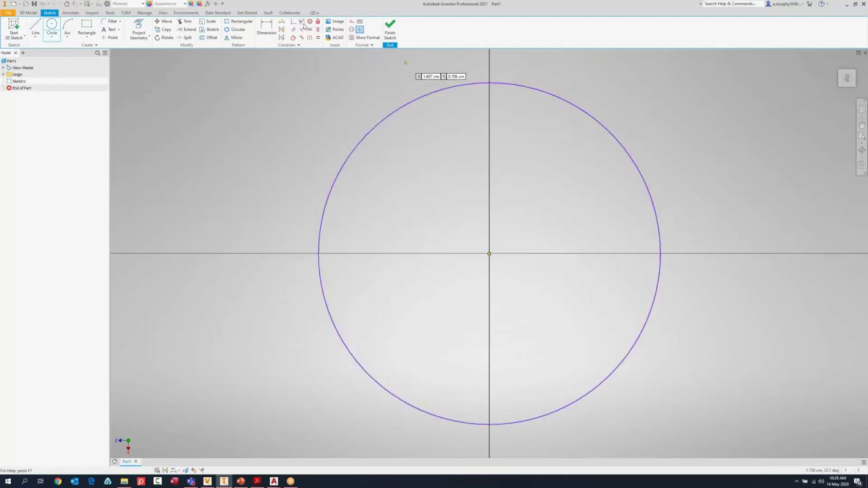
{"action": "left_click", "coordinate": [388, 33]}
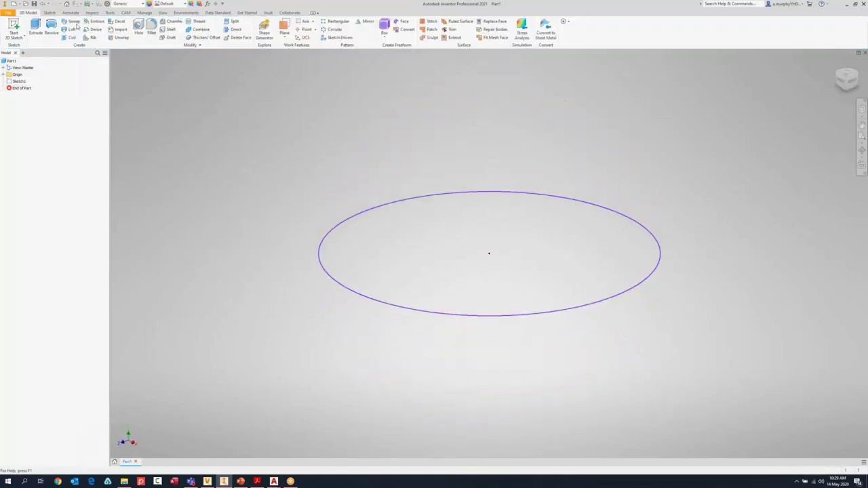
{"action": "left_click", "coordinate": [35, 28]}
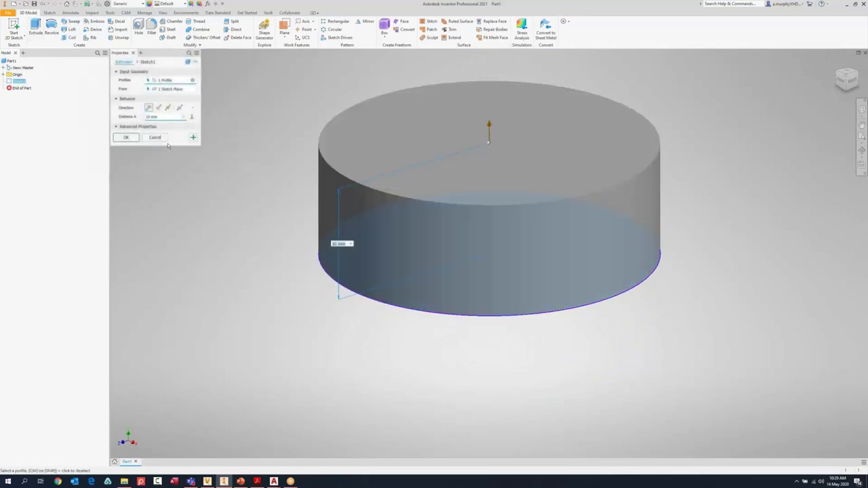
{"action": "left_click", "coordinate": [126, 137]}
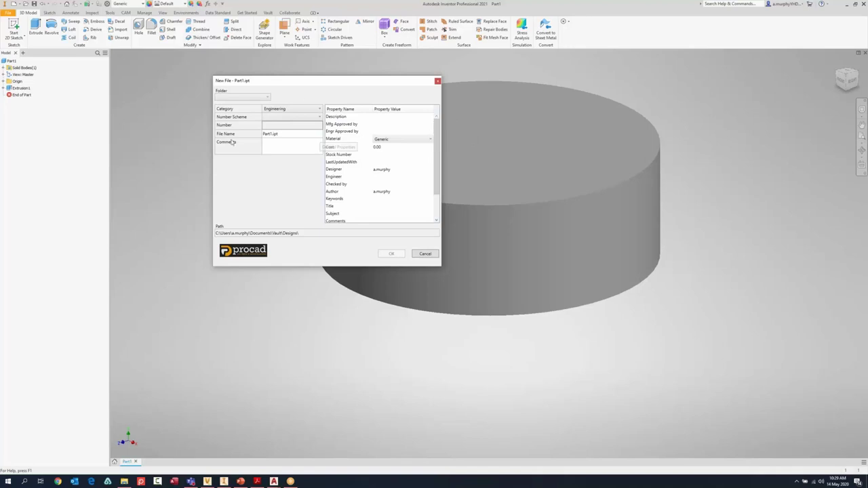
Set category Base, Company Procad and the Procad Num. Conv. numbering scheme, and add a comment.
{"action": "scroll", "coordinate": [438, 145], "scroll_direction": "down", "scroll_amount": 2}
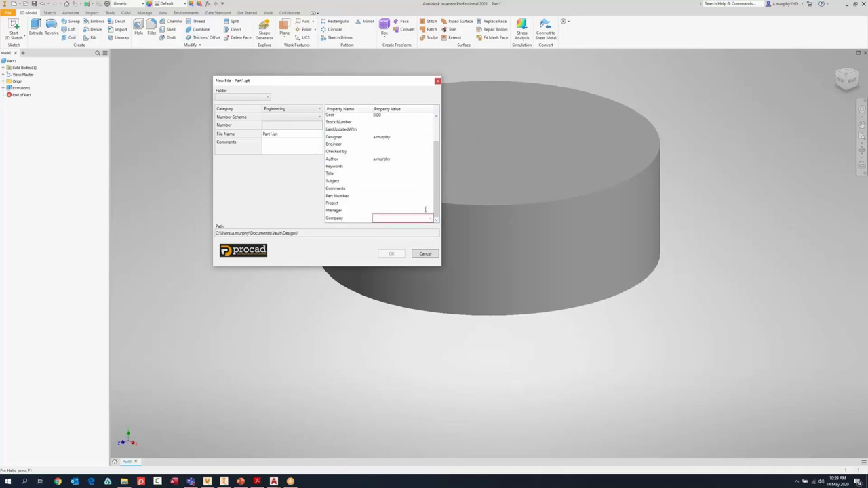
{"action": "scroll", "coordinate": [393, 156], "scroll_direction": "up", "scroll_amount": 2}
{"action": "left_click", "coordinate": [309, 109]}
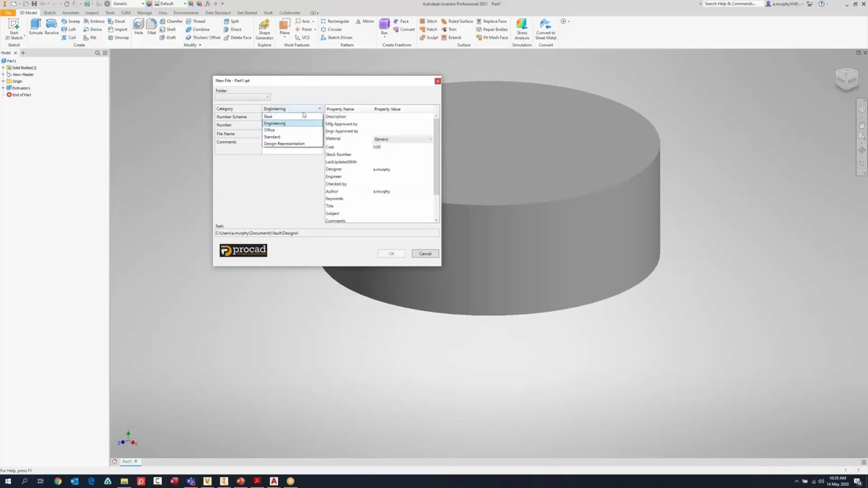
{"action": "left_click", "coordinate": [284, 117]}
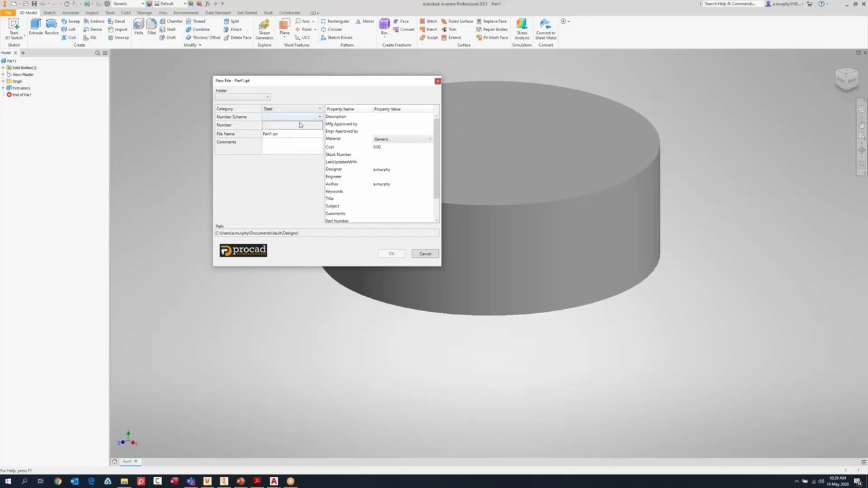
{"action": "scroll", "coordinate": [439, 131], "scroll_direction": "down", "scroll_amount": 1}
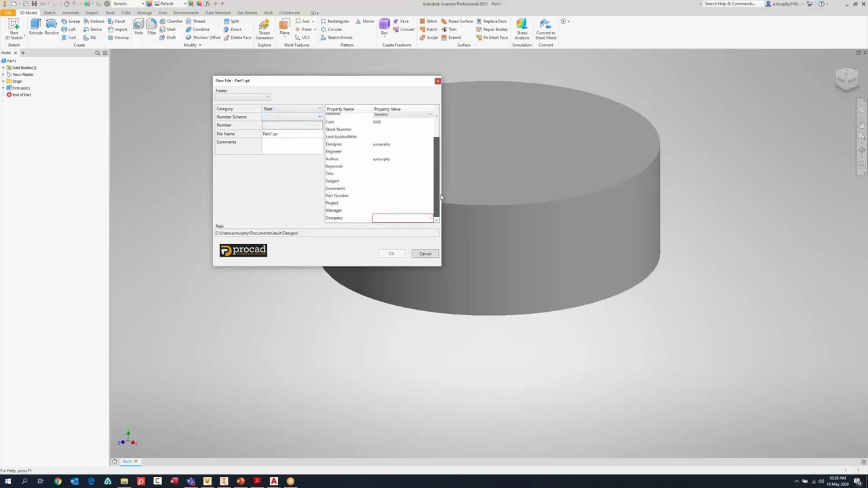
{"action": "left_click", "coordinate": [430, 219]}
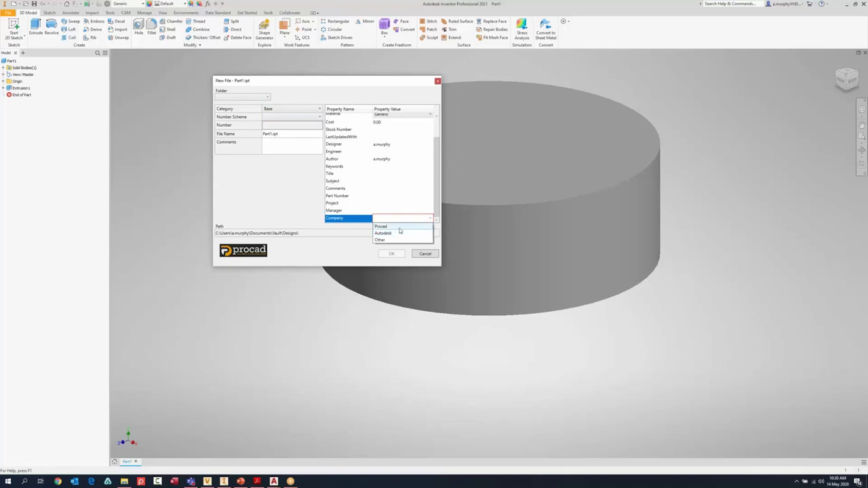
{"action": "left_click", "coordinate": [383, 225]}
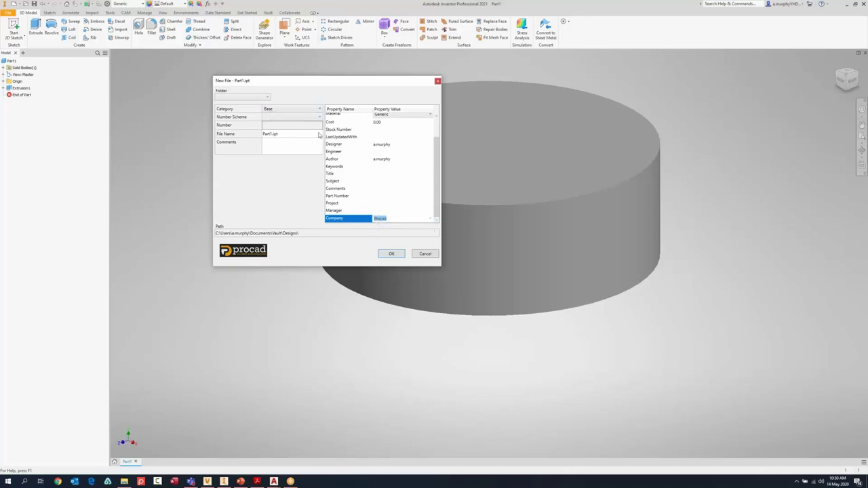
{"action": "left_click", "coordinate": [319, 117]}
{"action": "left_click", "coordinate": [292, 126]}
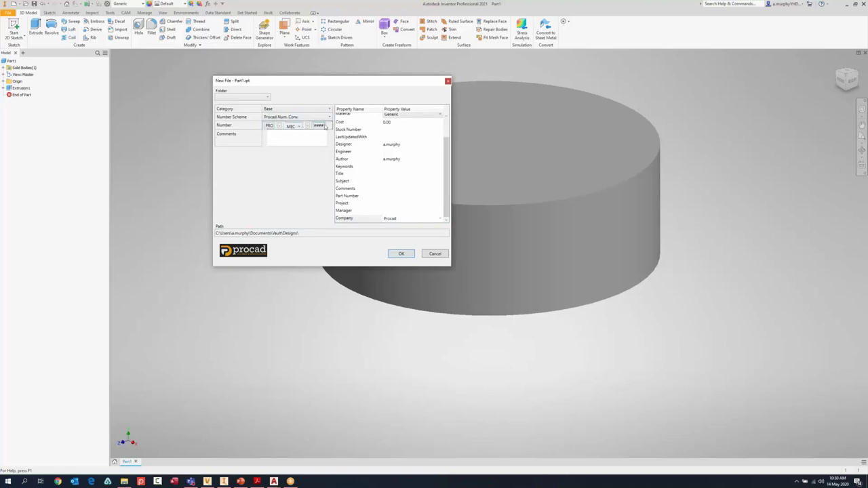
{"action": "key", "text": "Tab"}
Save the part as PRO-MEC-0006.ipt in Vault\Designs\Workspace and check it in.
{"action": "left_click", "coordinate": [268, 98]}
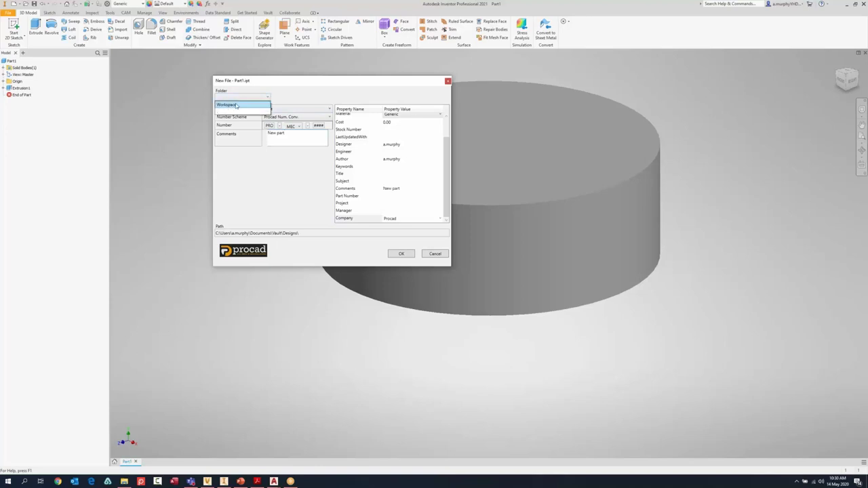
{"action": "left_click", "coordinate": [238, 105]}
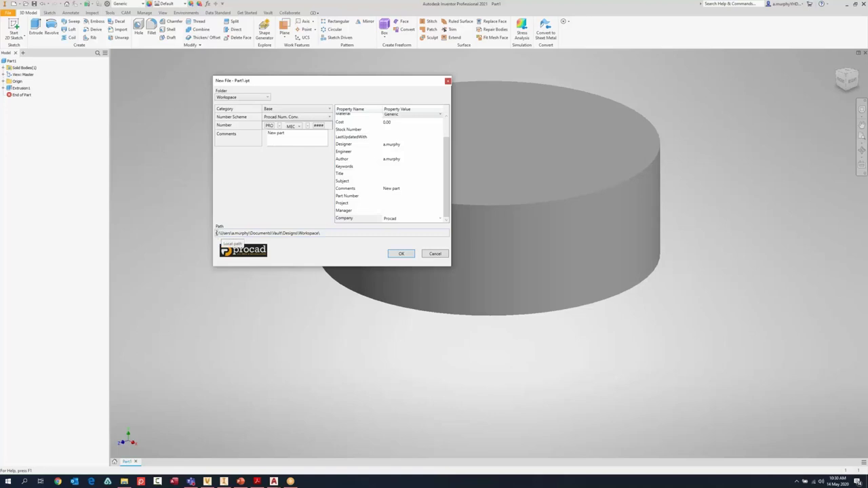
{"action": "left_click_drag", "start_coordinate": [220, 232], "coordinate": [326, 230]}
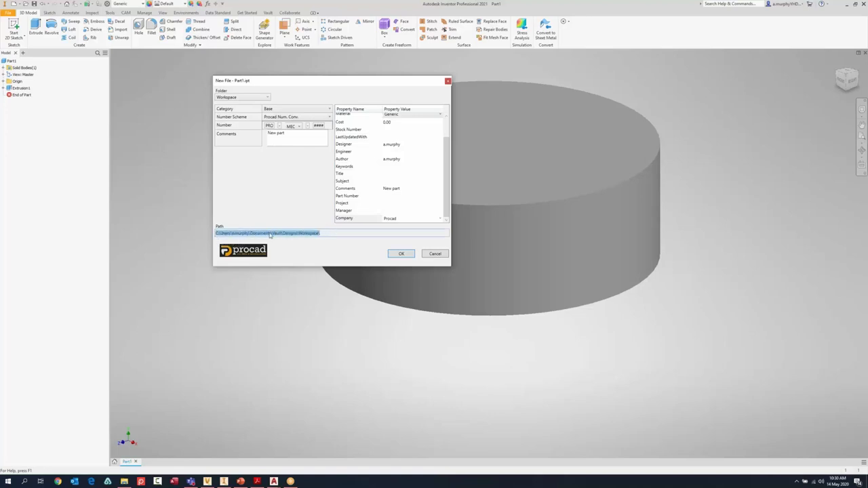
{"action": "left_click_drag", "start_coordinate": [272, 234], "coordinate": [320, 233]}
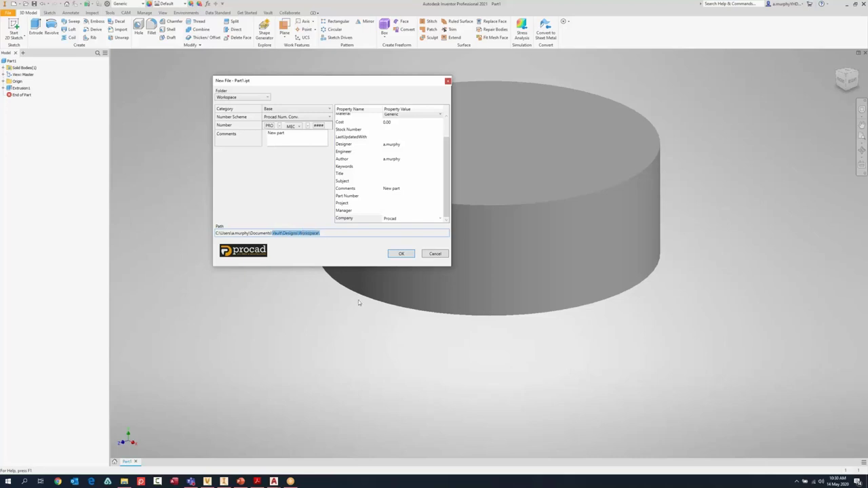
{"action": "left_click", "coordinate": [402, 254]}
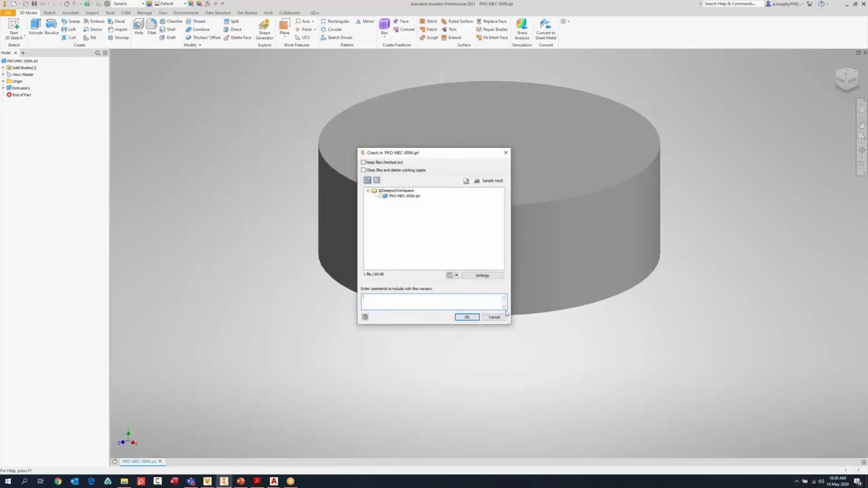
{"action": "left_click", "coordinate": [466, 317]}
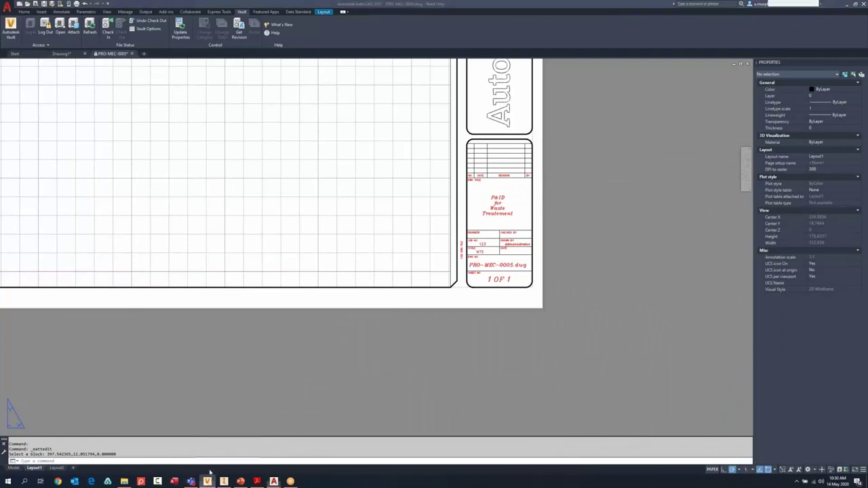
Select PRO-MEC-0006.ipt in Designs > Workspace, view its Where Used entry, then return to PowerPoint.
{"action": "left_click", "coordinate": [207, 482]}
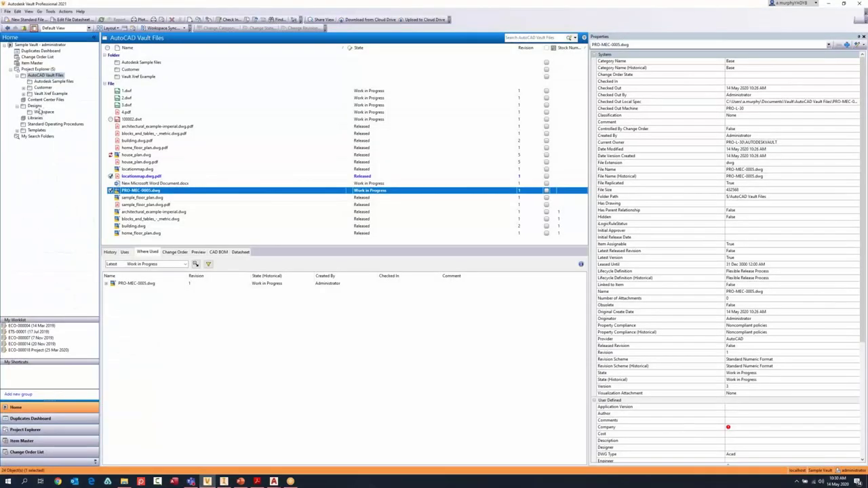
{"action": "left_click", "coordinate": [36, 106]}
{"action": "left_click", "coordinate": [42, 112]}
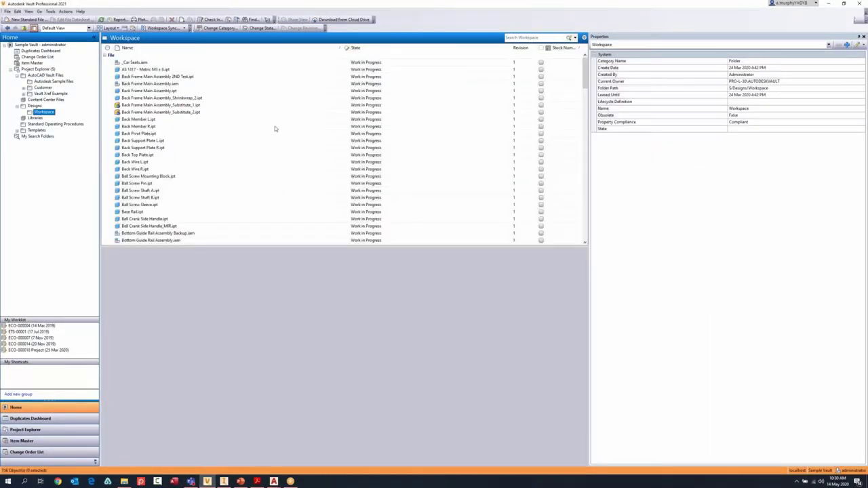
{"action": "scroll", "coordinate": [278, 134], "scroll_direction": "down", "scroll_amount": 15}
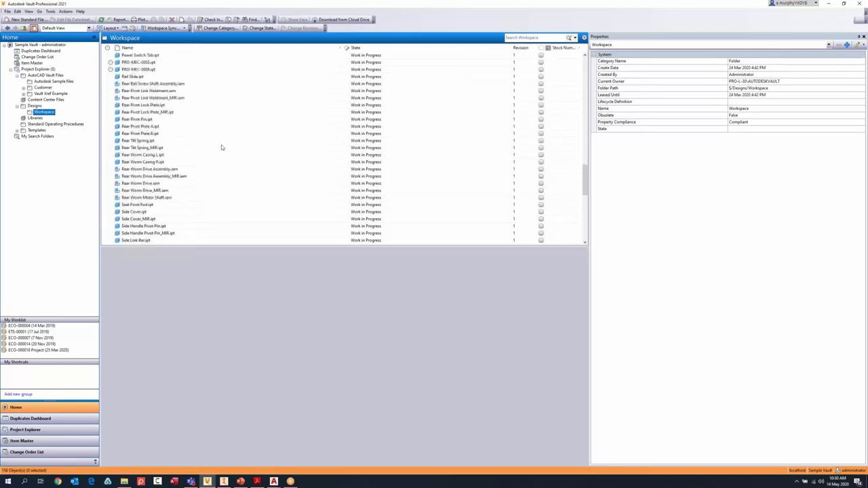
{"action": "left_click", "coordinate": [145, 155]}
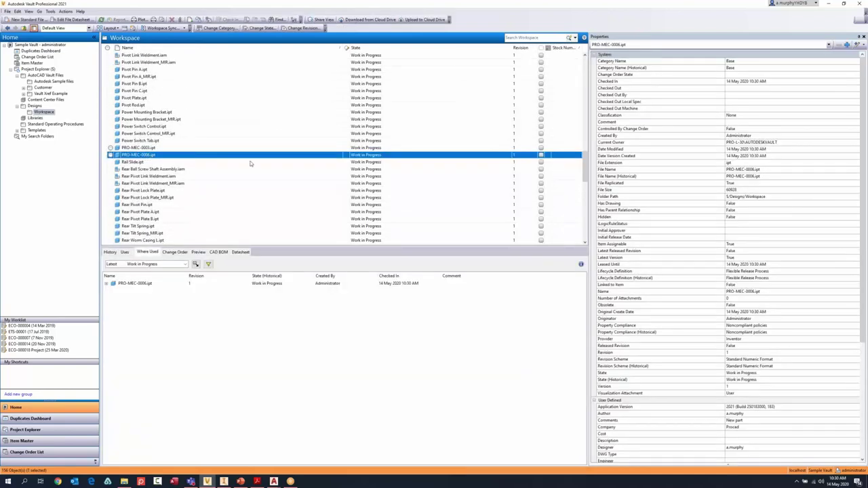
{"action": "left_click", "coordinate": [405, 288]}
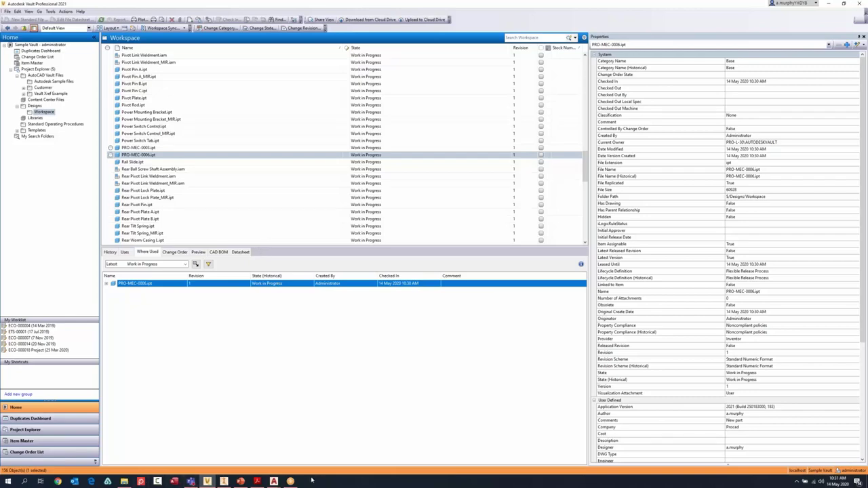
{"action": "left_click", "coordinate": [241, 481]}
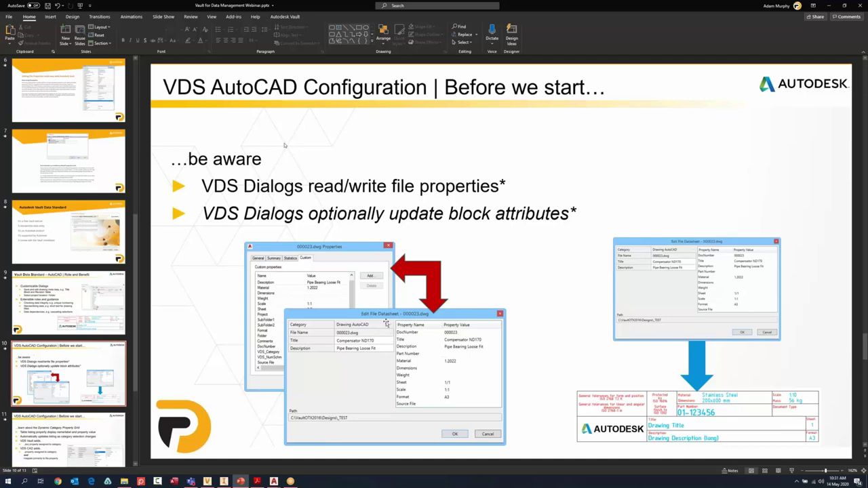
Page through slides 11–13 back to slide 12, then return to Vault.
{"action": "scroll", "coordinate": [377, 326], "scroll_direction": "down", "scroll_amount": 1}
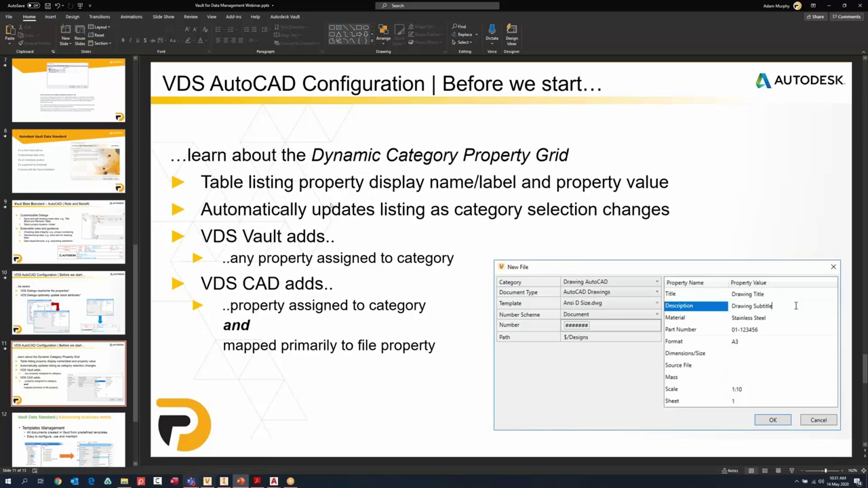
{"action": "scroll", "coordinate": [259, 365], "scroll_direction": "down", "scroll_amount": 2}
{"action": "scroll", "coordinate": [259, 365], "scroll_direction": "up", "scroll_amount": 1}
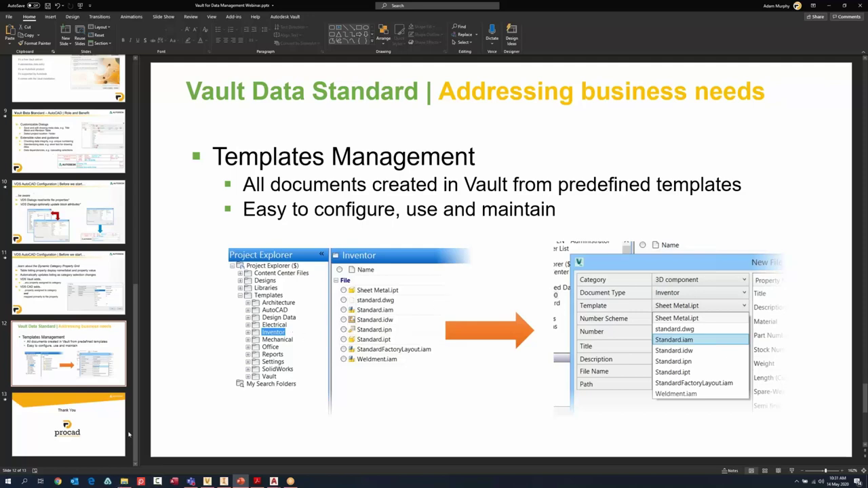
{"action": "left_click", "coordinate": [207, 481]}
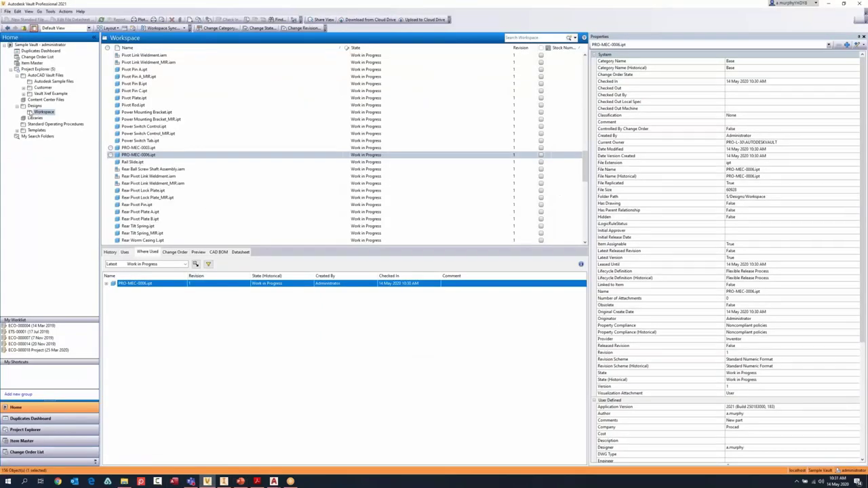
Preview the Procad.dwg template in Templates > AutoCAD, enlarging the preview area.
{"action": "left_click", "coordinate": [38, 130]}
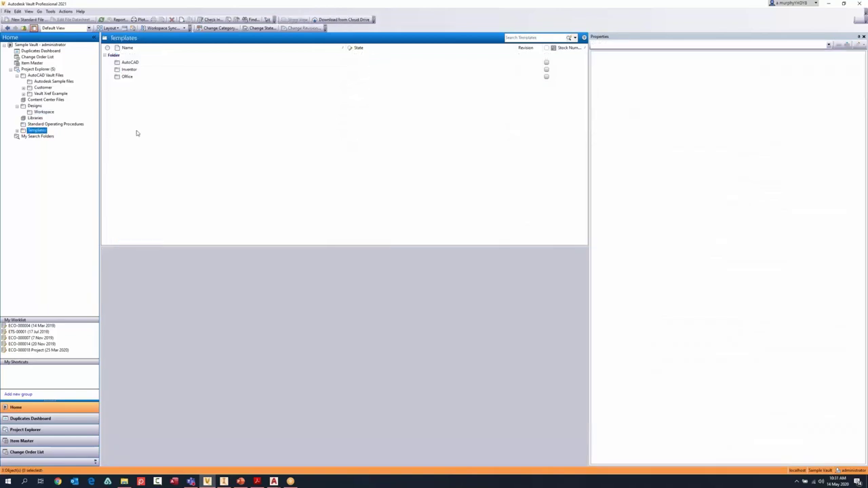
{"action": "left_click", "coordinate": [139, 62]}
{"action": "left_click", "coordinate": [139, 70]}
{"action": "left_click", "coordinate": [139, 77]}
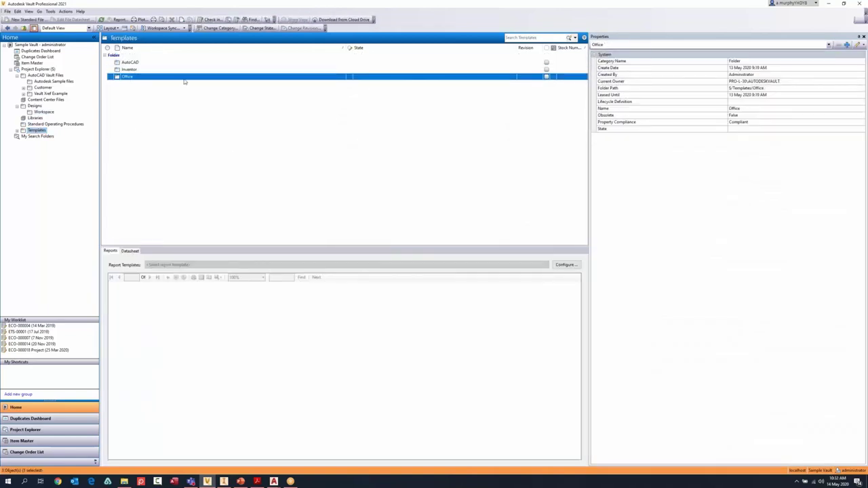
{"action": "double_click", "coordinate": [126, 63]}
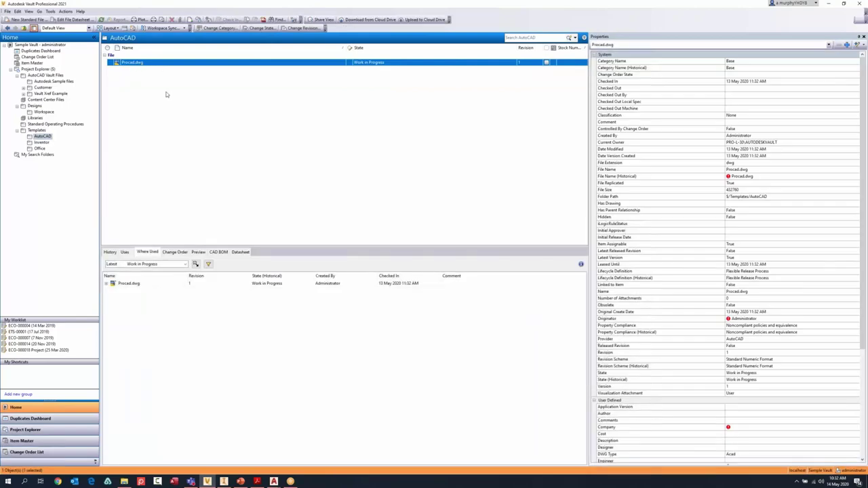
{"action": "left_click", "coordinate": [198, 253]}
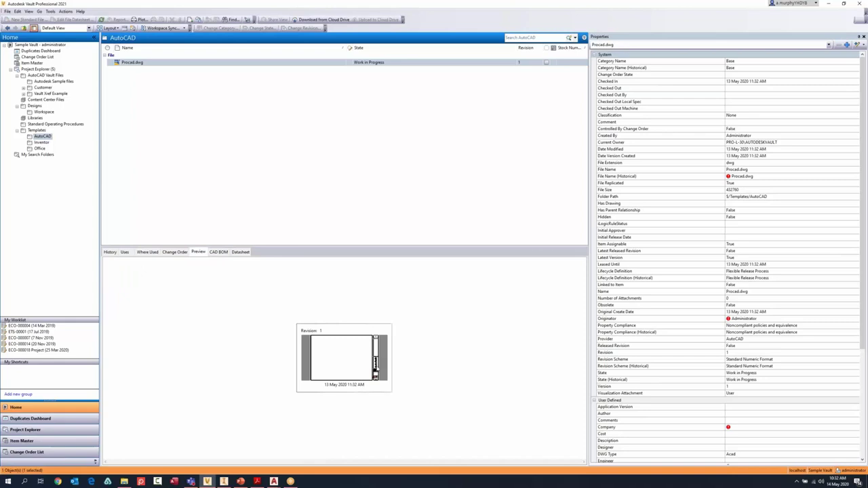
{"action": "double_click", "coordinate": [375, 361]}
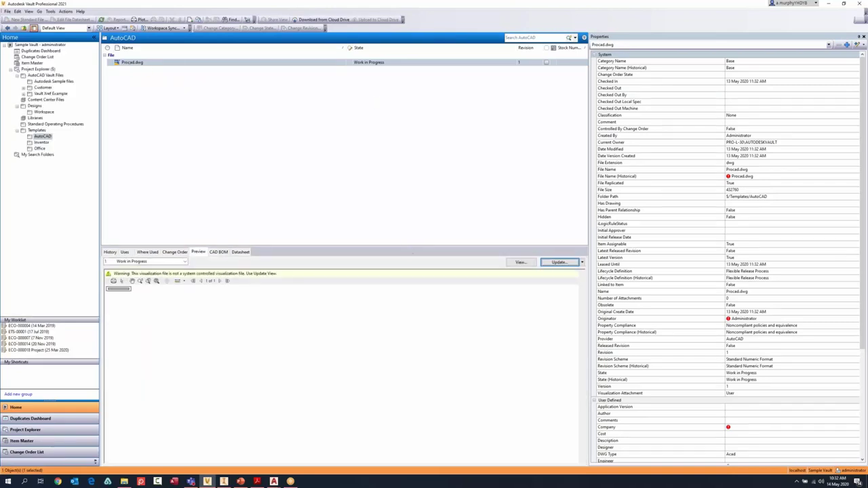
{"action": "left_click_drag", "start_coordinate": [398, 248], "coordinate": [398, 148]}
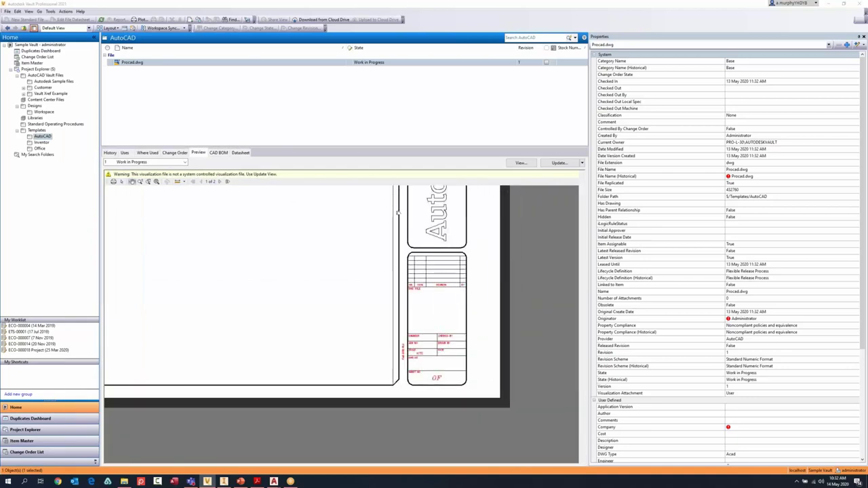
{"action": "scroll", "coordinate": [419, 280], "scroll_direction": "up", "scroll_amount": 3}
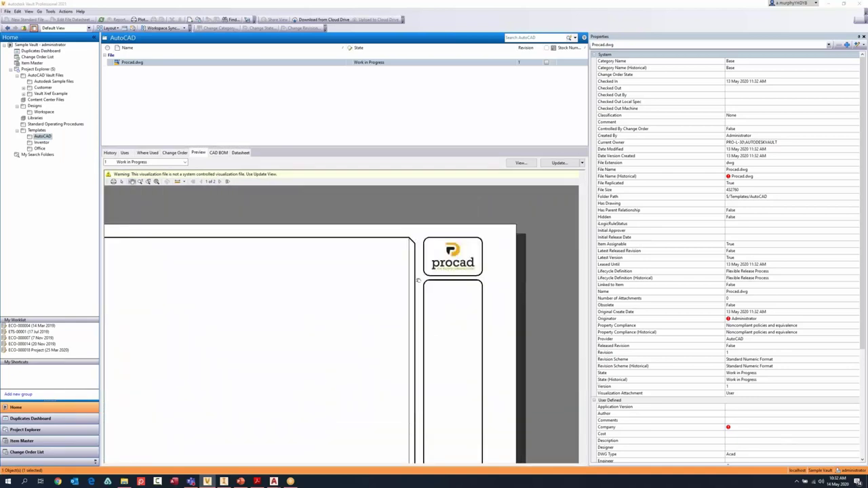
Preview the Inventor Procad.dwg template's title block, then select the Office templates folder.
{"action": "left_click", "coordinate": [41, 142]}
{"action": "left_click", "coordinate": [136, 62]}
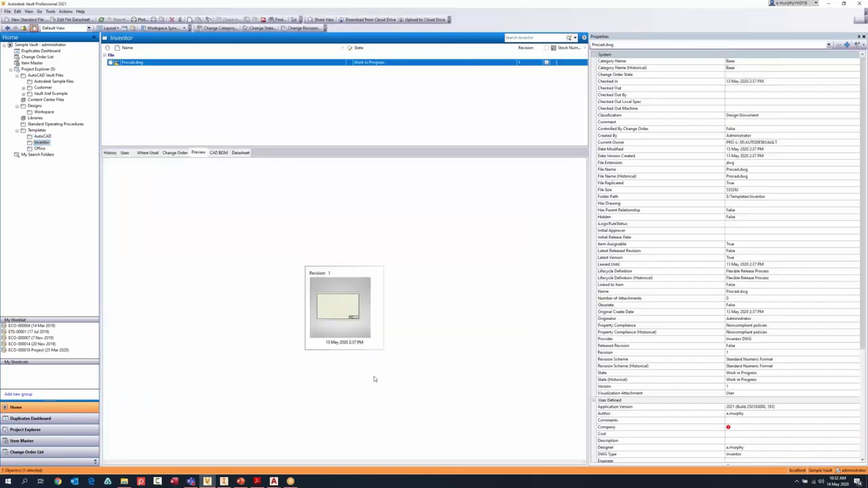
{"action": "double_click", "coordinate": [342, 292]}
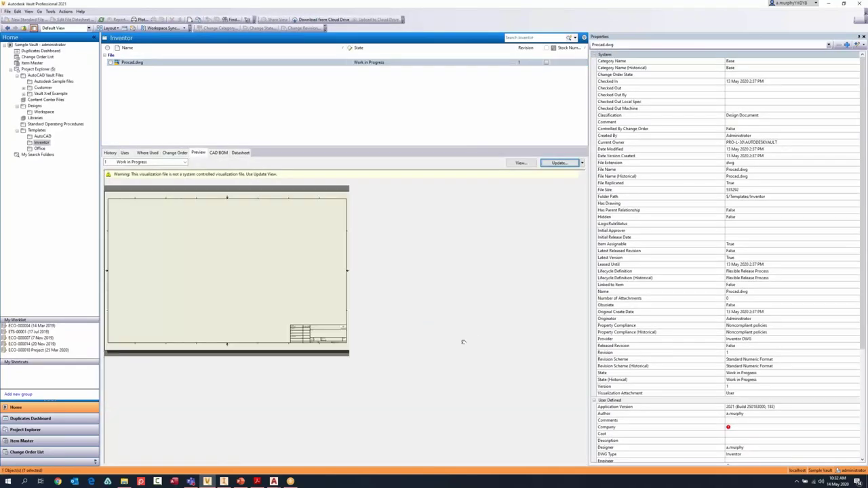
{"action": "scroll", "coordinate": [400, 343], "scroll_direction": "up", "scroll_amount": 5}
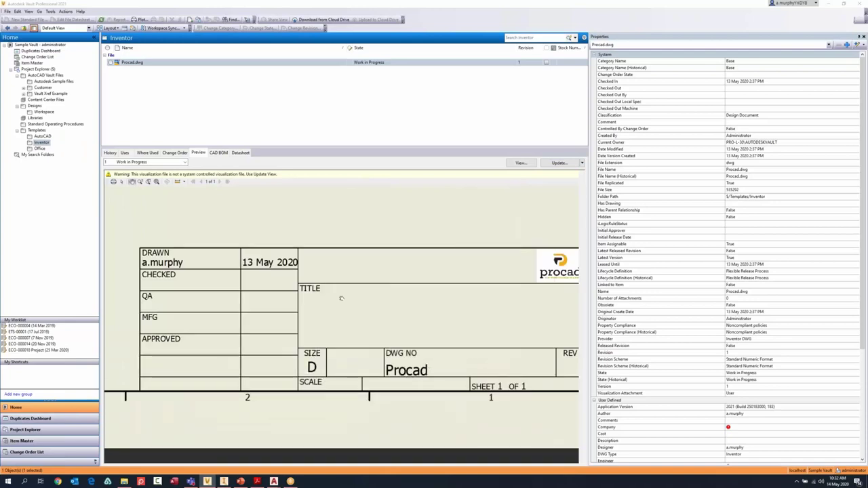
{"action": "scroll", "coordinate": [341, 297], "scroll_direction": "down", "scroll_amount": 2}
{"action": "scroll", "coordinate": [479, 329], "scroll_direction": "down", "scroll_amount": 1}
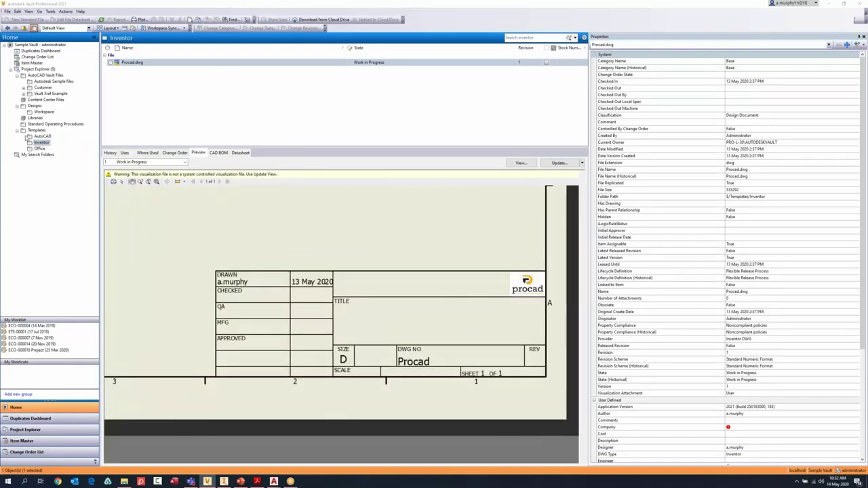
{"action": "scroll", "coordinate": [339, 305], "scroll_direction": "down", "scroll_amount": 3}
{"action": "scroll", "coordinate": [373, 318], "scroll_direction": "up", "scroll_amount": 4}
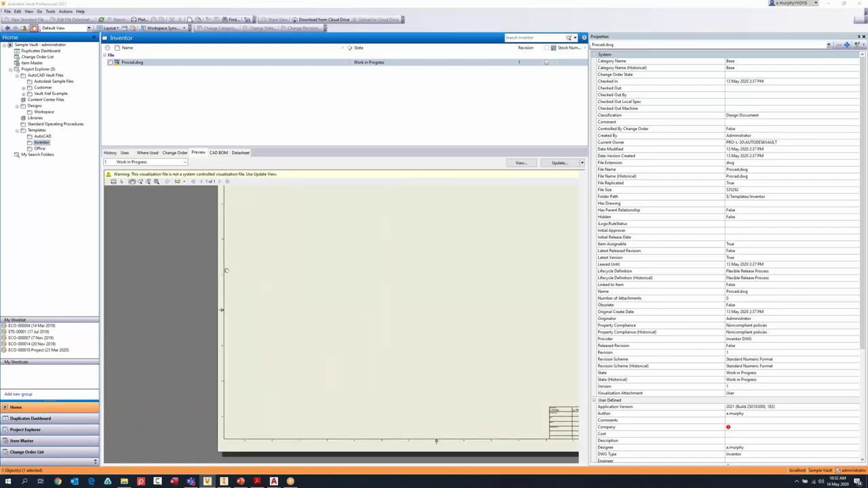
{"action": "left_click_drag", "start_coordinate": [453, 295], "coordinate": [221, 195]}
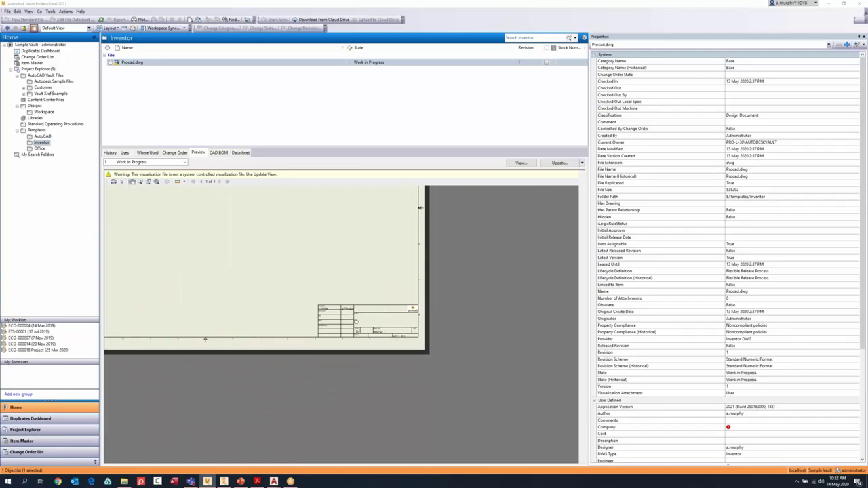
{"action": "scroll", "coordinate": [779, 392], "scroll_direction": "down", "scroll_amount": 7}
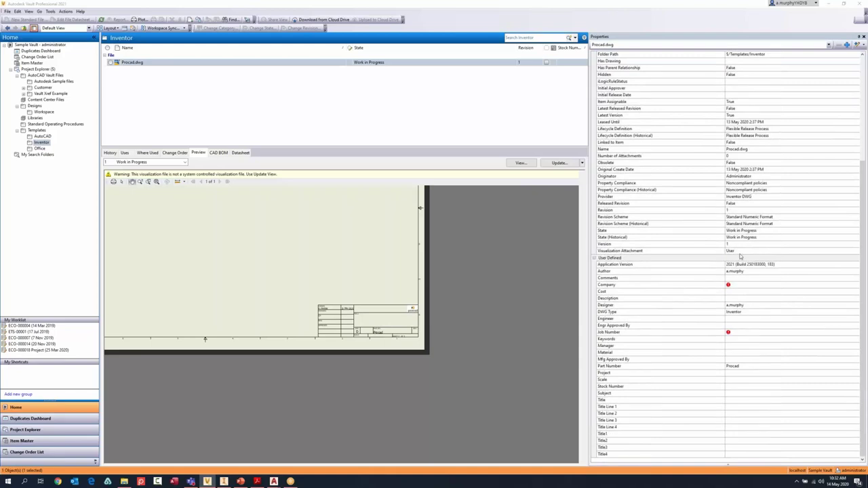
{"action": "scroll", "coordinate": [365, 312], "scroll_direction": "up", "scroll_amount": 4}
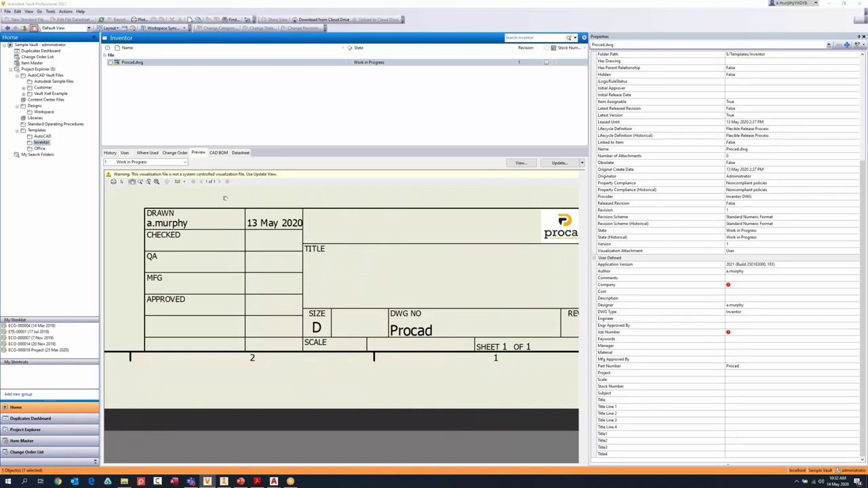
{"action": "left_click", "coordinate": [39, 149]}
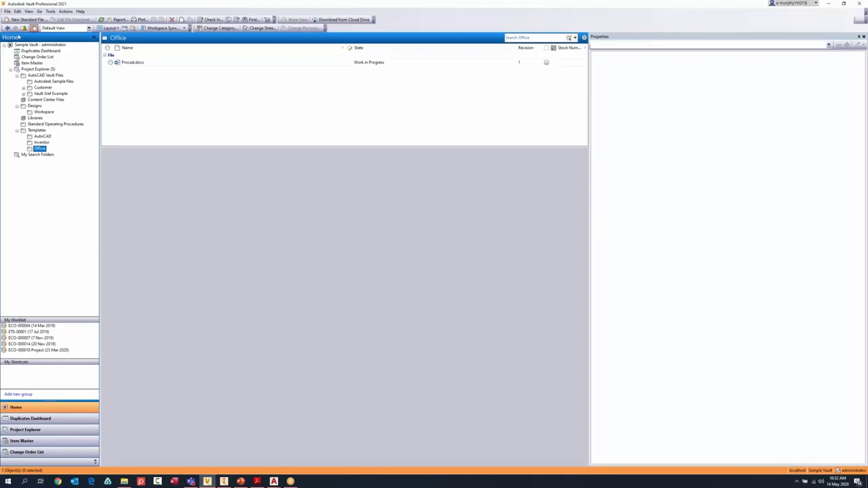
Open the Standard Operating Procedures folder and start a New Standard File.
{"action": "left_click", "coordinate": [38, 126]}
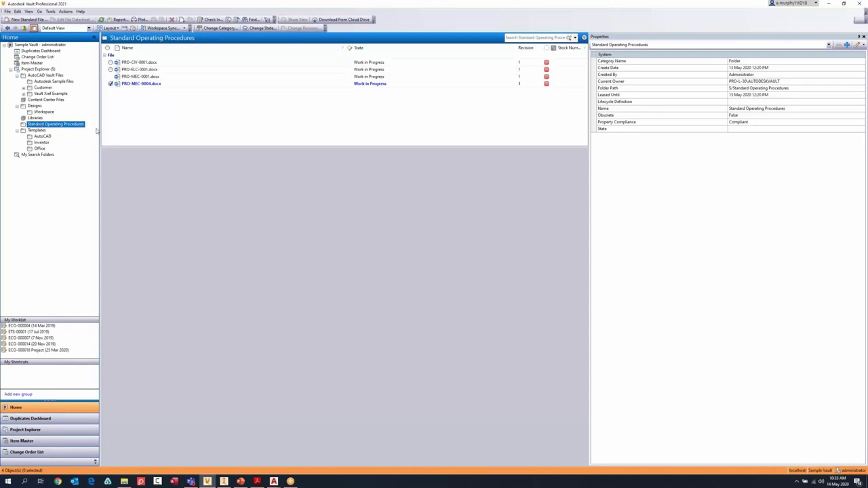
{"action": "left_click", "coordinate": [28, 20]}
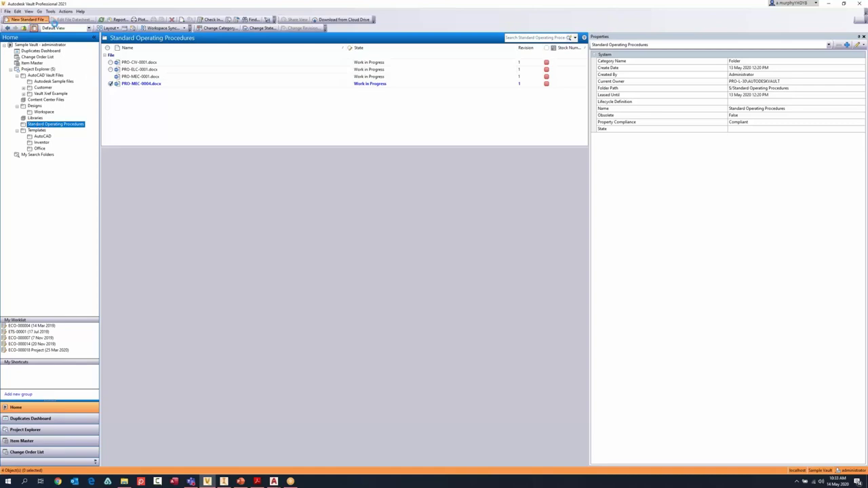
Choose category Office, document type Office Document and the Procad.docx template.
{"action": "left_click", "coordinate": [193, 87]}
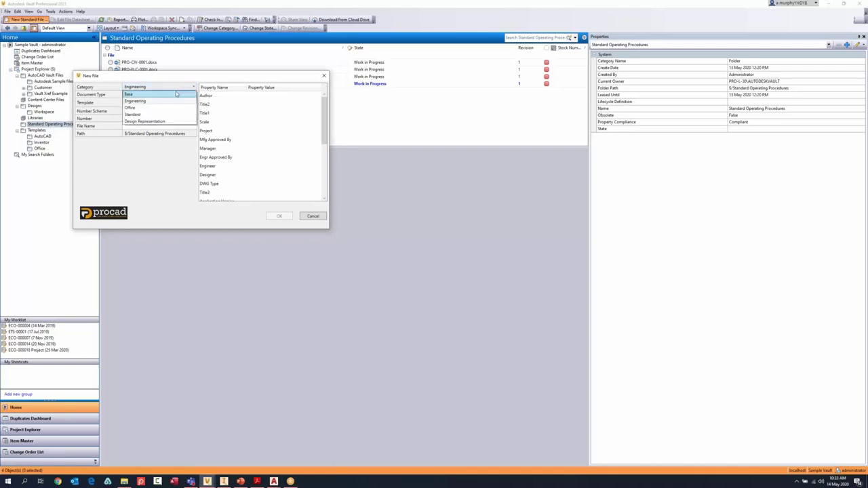
{"action": "left_click", "coordinate": [138, 108]}
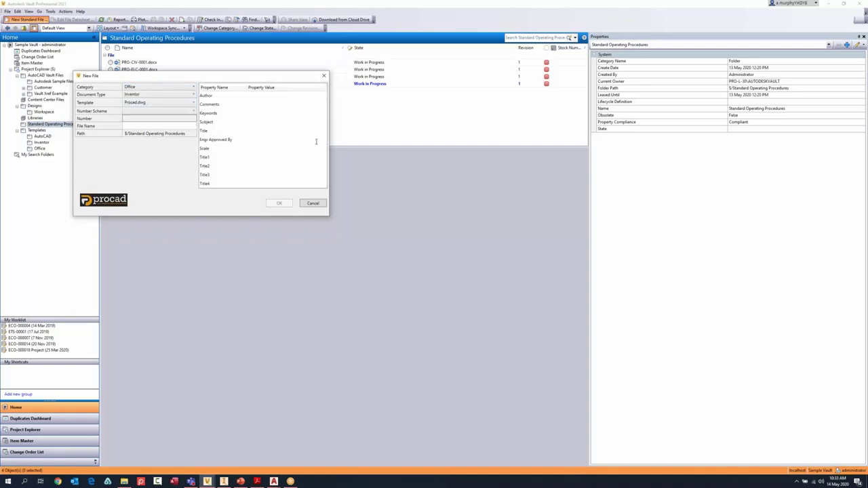
{"action": "left_click", "coordinate": [172, 96]}
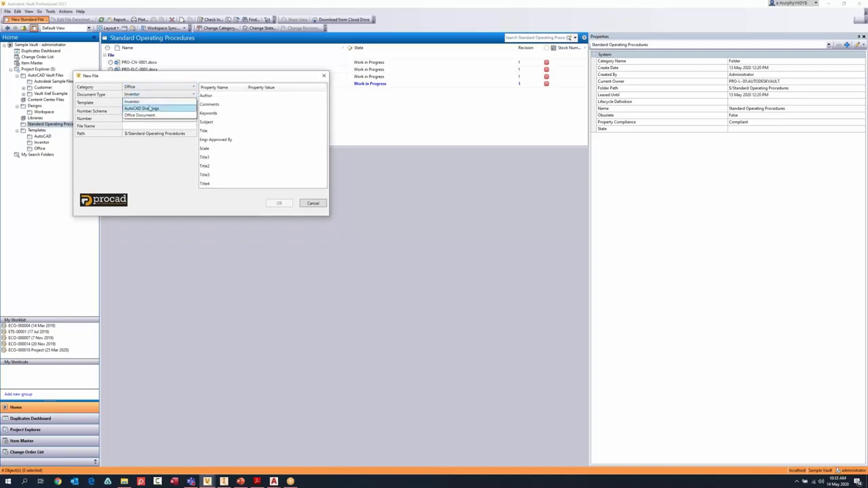
{"action": "left_click", "coordinate": [143, 117]}
{"action": "left_click", "coordinate": [171, 103]}
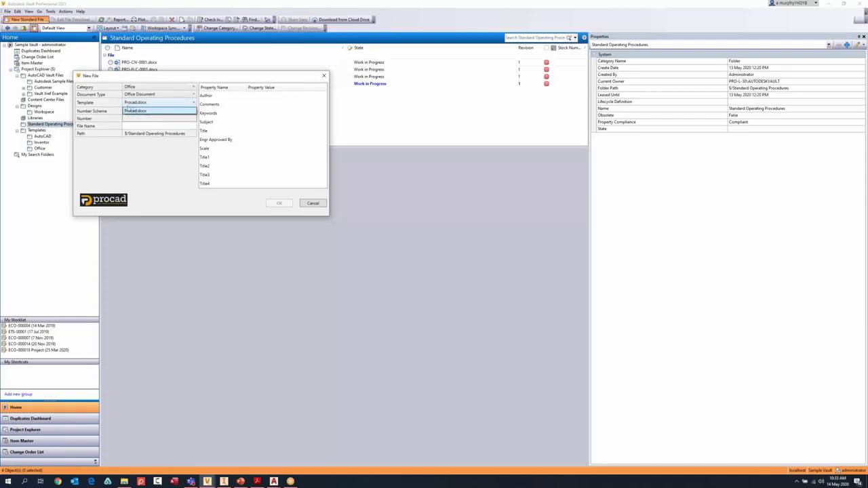
{"action": "left_click", "coordinate": [145, 112]}
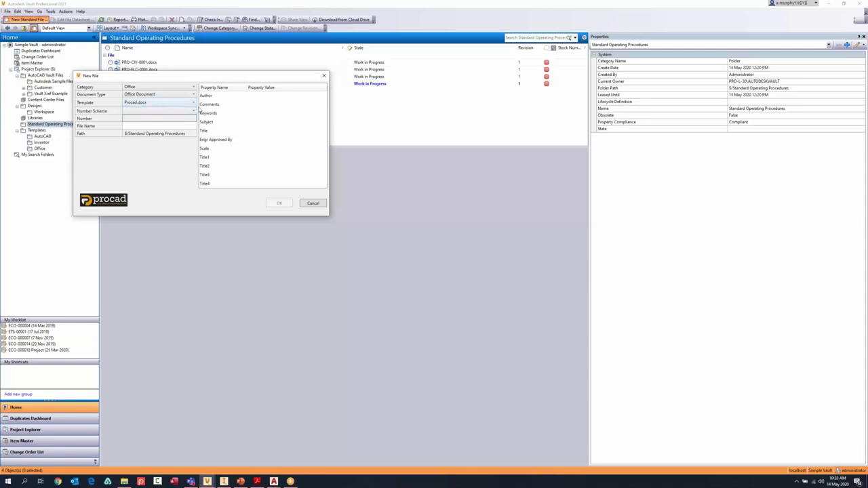
Title it 'Webinar 14 May' and number it with Procad Num. Conv., discipline CIV.
{"action": "left_click", "coordinate": [249, 130]}
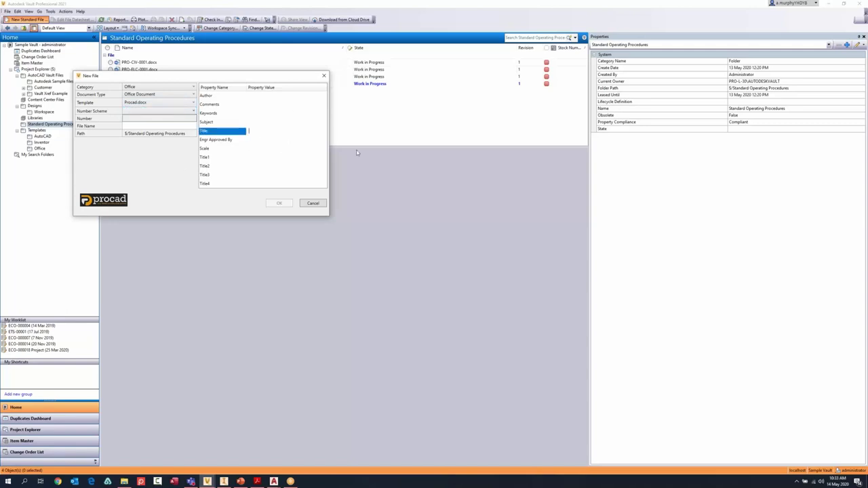
{"action": "type", "text": "Webinar 14 May"}
{"action": "left_click", "coordinate": [152, 112]}
{"action": "left_click", "coordinate": [147, 120]}
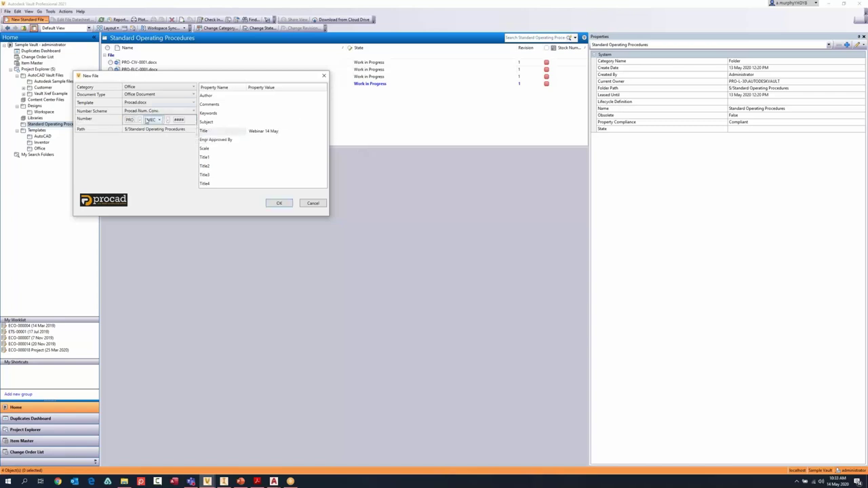
{"action": "left_click", "coordinate": [152, 121]}
{"action": "left_click", "coordinate": [152, 136]}
Review the destination path and Title, then create the new file.
{"action": "left_click_drag", "start_coordinate": [126, 129], "coordinate": [186, 130]}
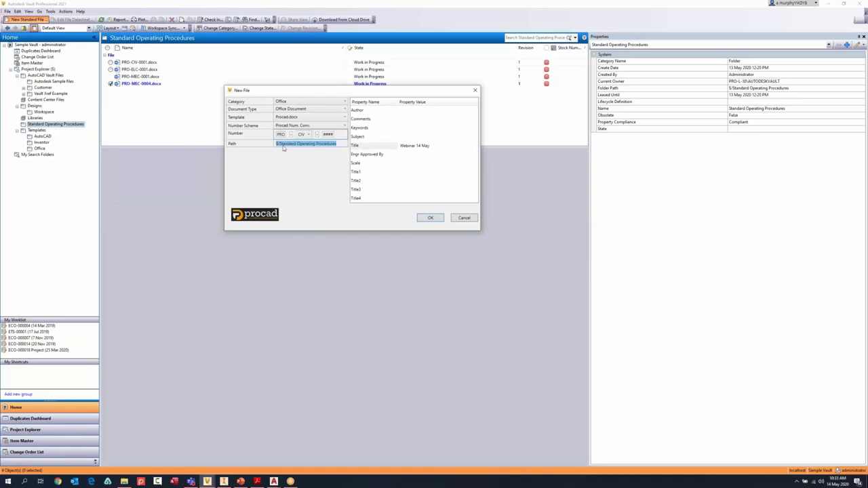
{"action": "left_click", "coordinate": [283, 147]}
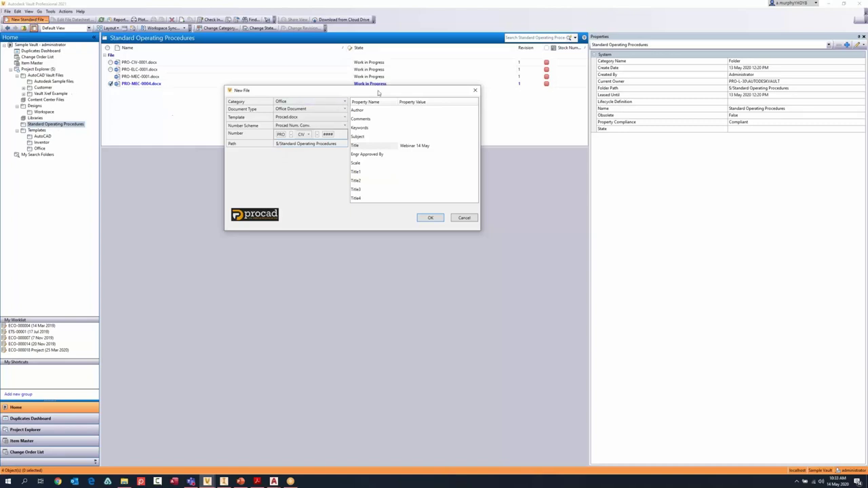
{"action": "left_click_drag", "start_coordinate": [378, 93], "coordinate": [357, 113]}
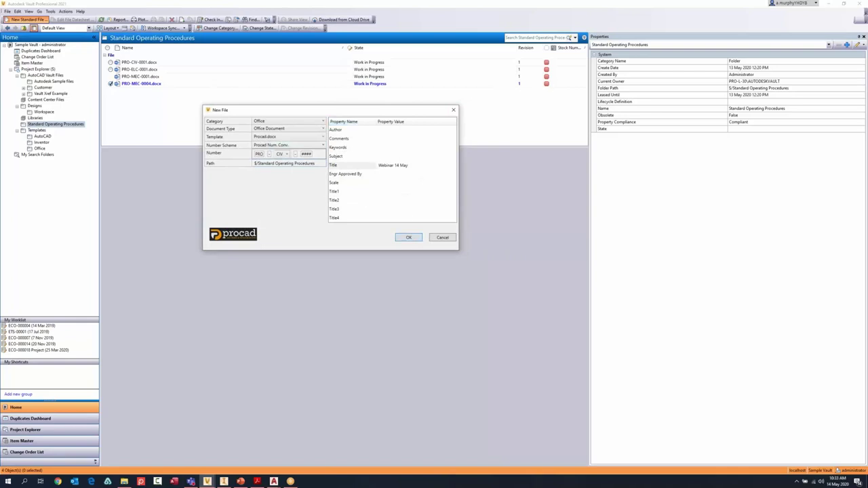
{"action": "left_click", "coordinate": [405, 167]}
{"action": "left_click", "coordinate": [409, 237]}
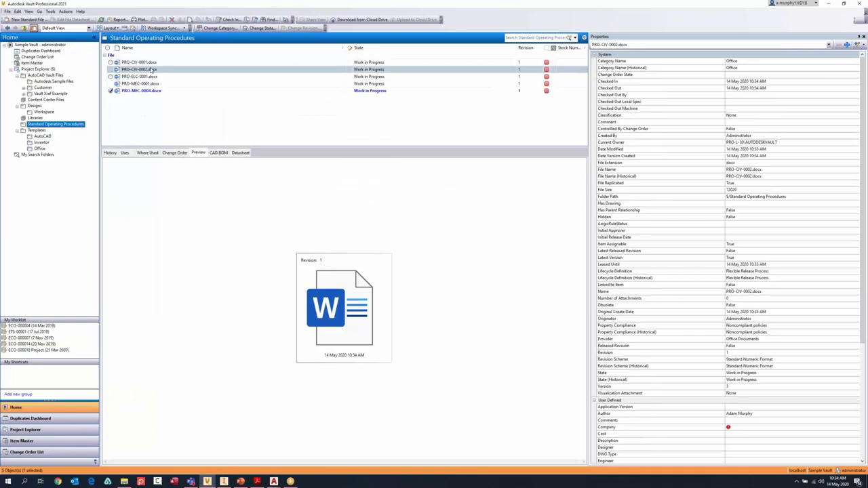
Open PRO-CIV-0002.docx from its context menu and accept checking it out.
{"action": "right_click", "coordinate": [152, 71]}
{"action": "left_click", "coordinate": [164, 73]}
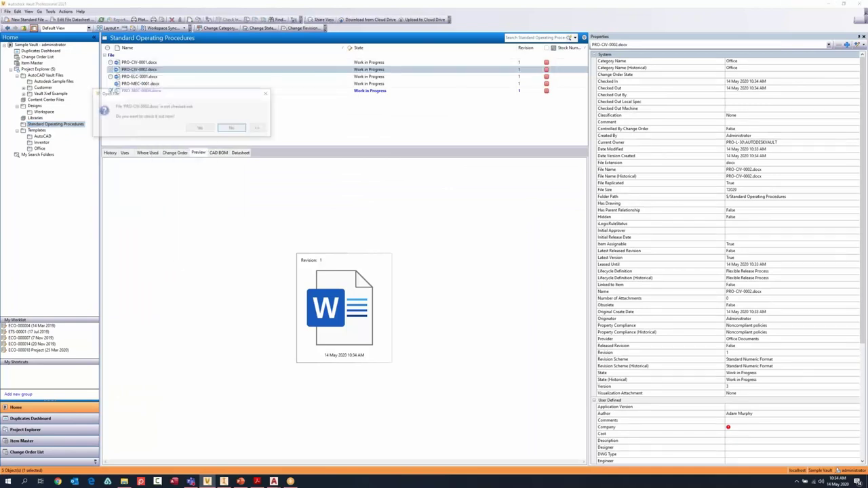
{"action": "left_click", "coordinate": [200, 127]}
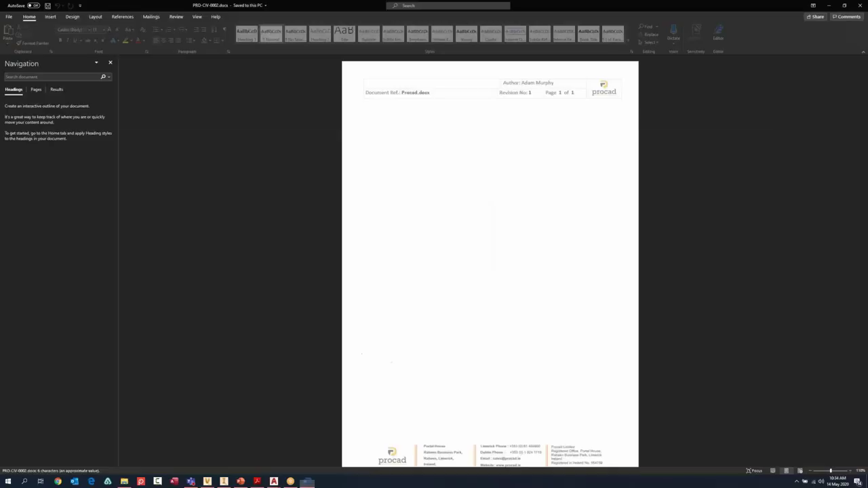
Enter and leave the page header twice to check its Webinar 14 May title field.
{"action": "left_click", "coordinate": [368, 94]}
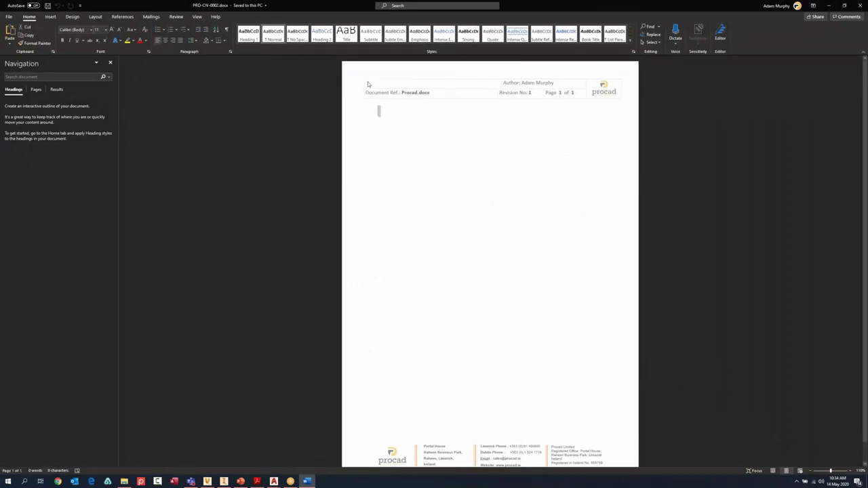
{"action": "double_click", "coordinate": [368, 82]}
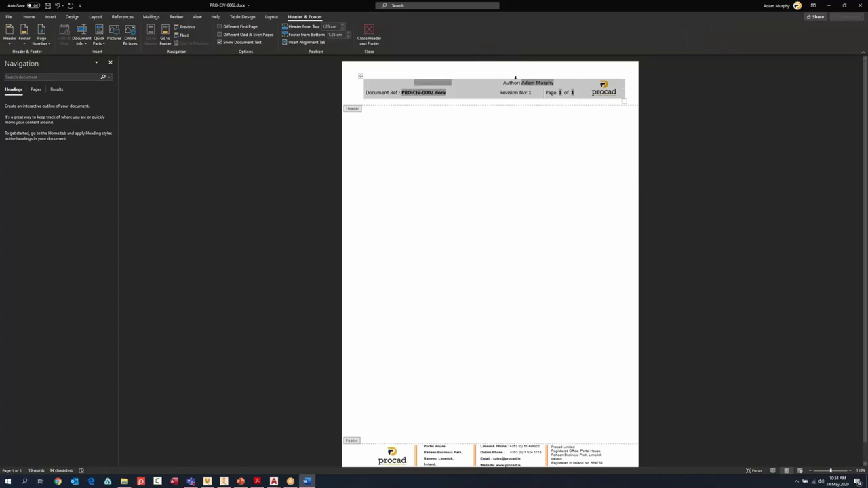
{"action": "double_click", "coordinate": [440, 125]}
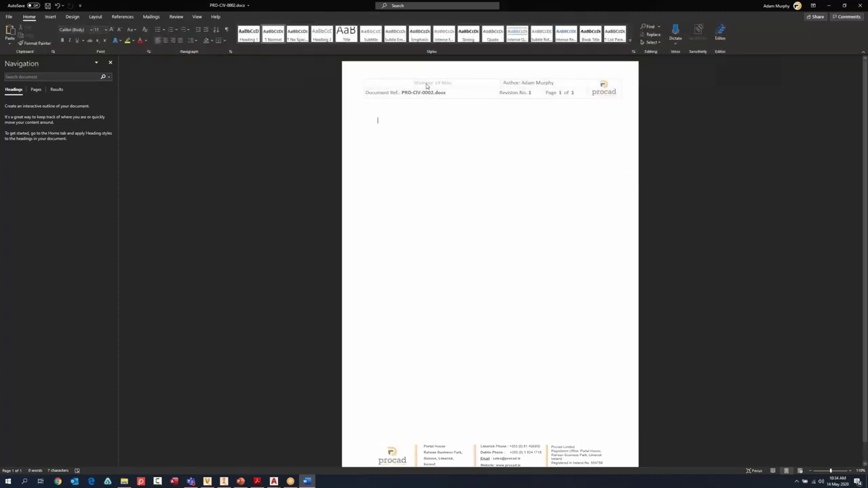
{"action": "double_click", "coordinate": [417, 85]}
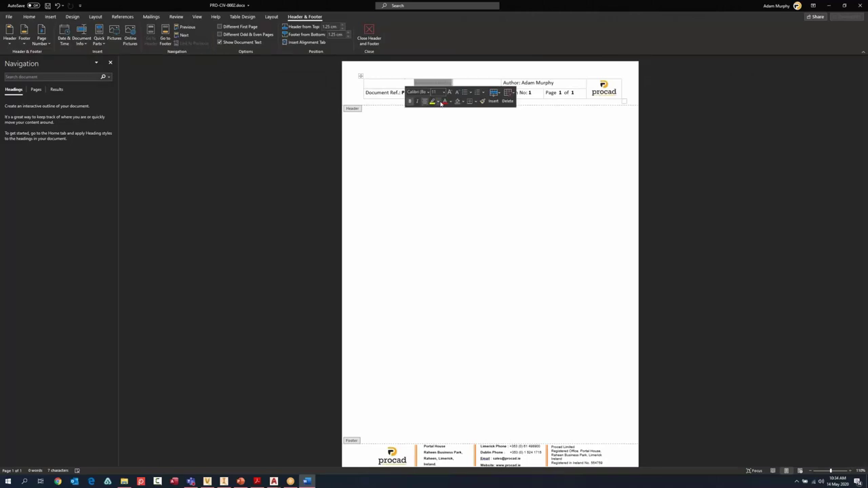
{"action": "double_click", "coordinate": [468, 142]}
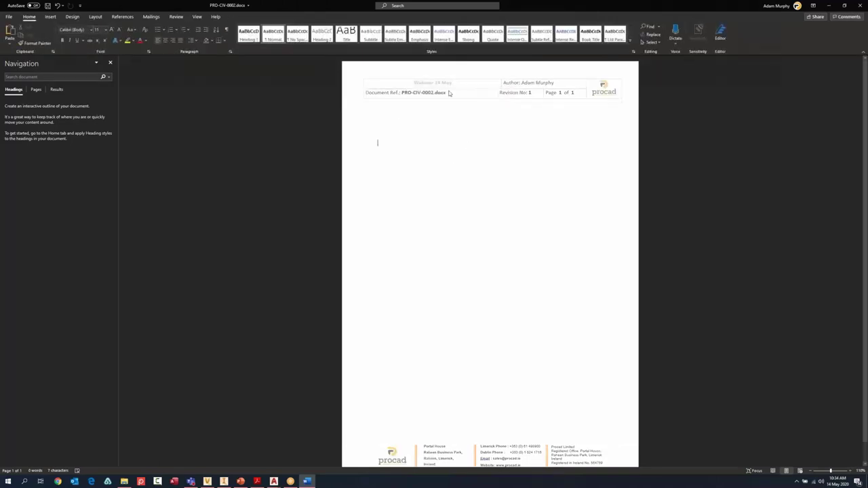
Inspect the header's PRO-CIV-0002.docx document reference and Page 1 of 1 count, then return to the body.
{"action": "double_click", "coordinate": [452, 92]}
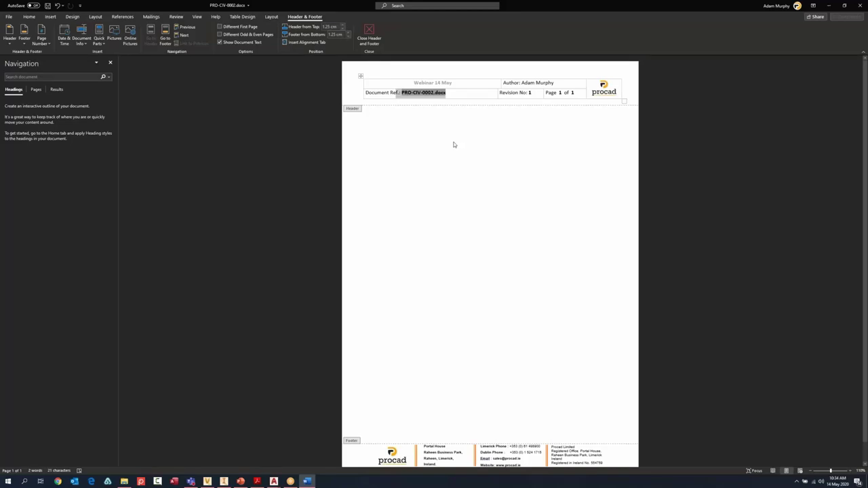
{"action": "left_click", "coordinate": [415, 106]}
{"action": "left_click_drag", "start_coordinate": [460, 94], "coordinate": [401, 93]}
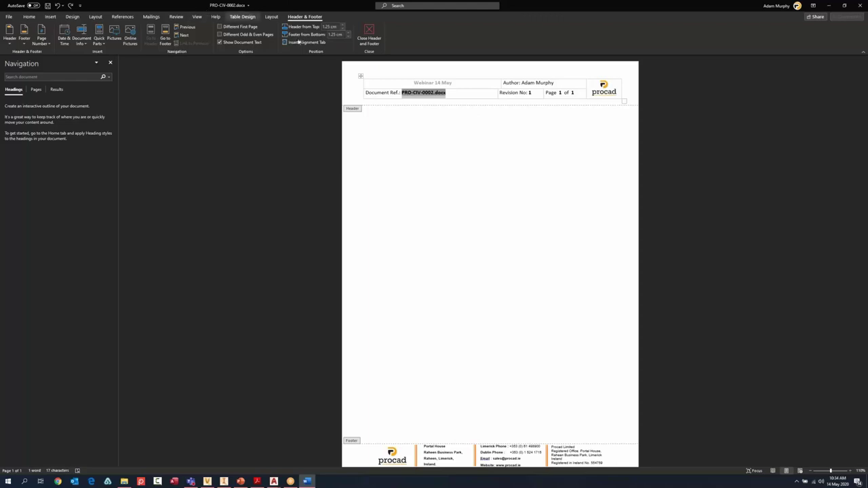
{"action": "left_click", "coordinate": [563, 93]}
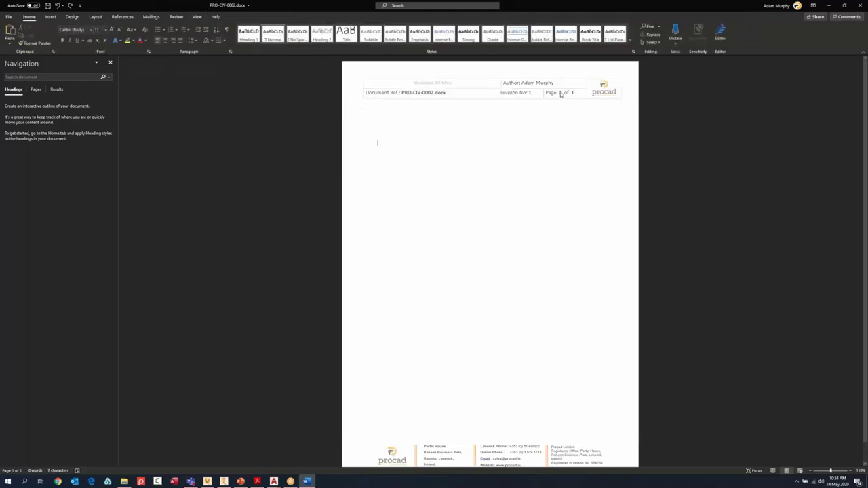
{"action": "left_click_drag", "start_coordinate": [574, 93], "coordinate": [546, 93]}
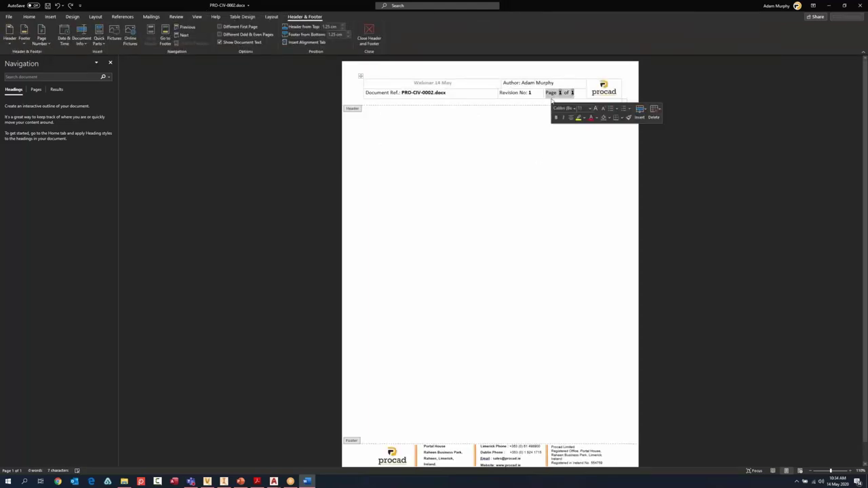
{"action": "scroll", "coordinate": [489, 364], "scroll_direction": "down", "scroll_amount": 1}
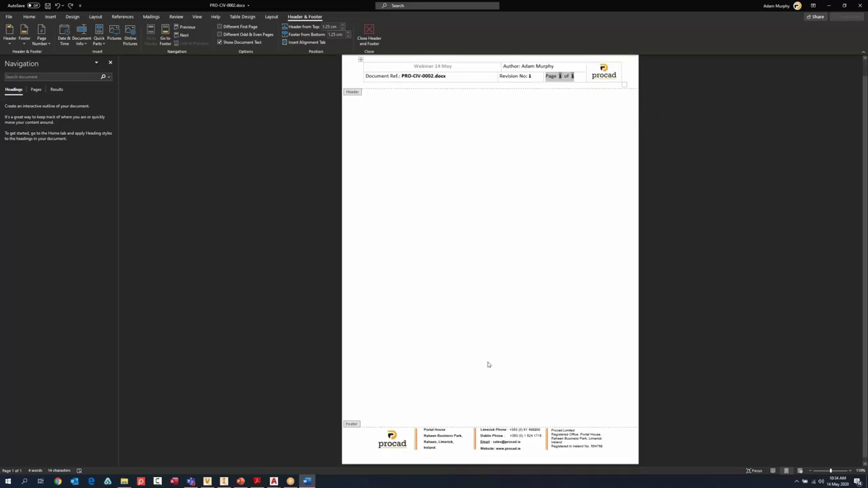
{"action": "double_click", "coordinate": [445, 328]}
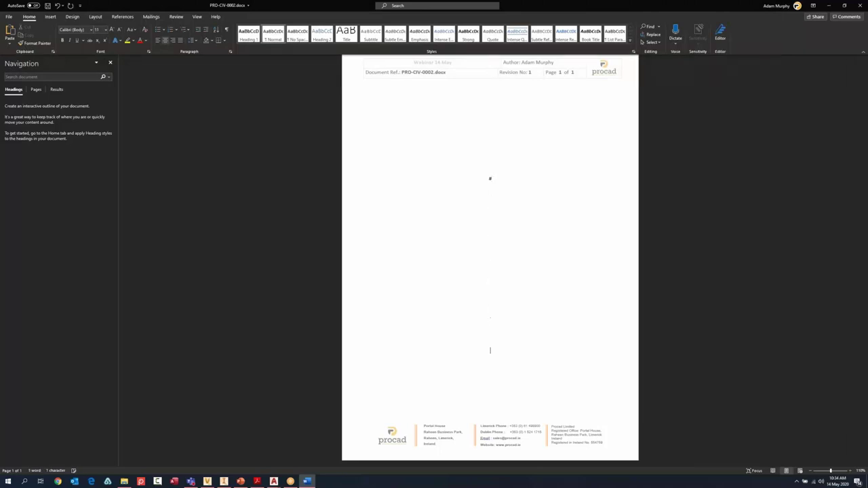
Add a page break so the header reads Page 2 of 2, check Vault, then show PowerPoint's Thank You slide.
{"action": "key", "text": "ctrl+Return"}
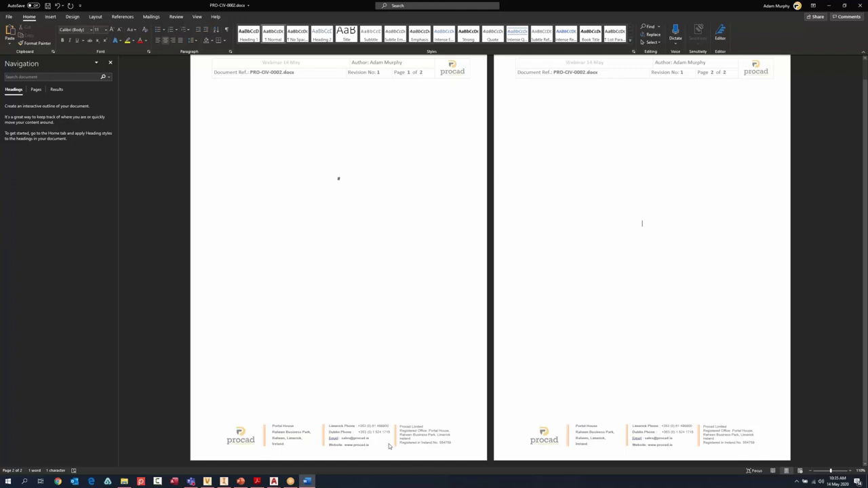
{"action": "left_click", "coordinate": [207, 482]}
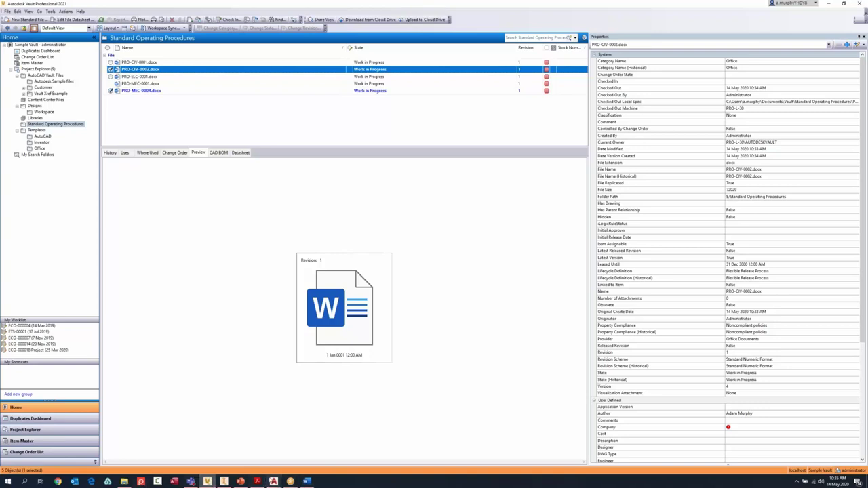
{"action": "left_click", "coordinate": [307, 481]}
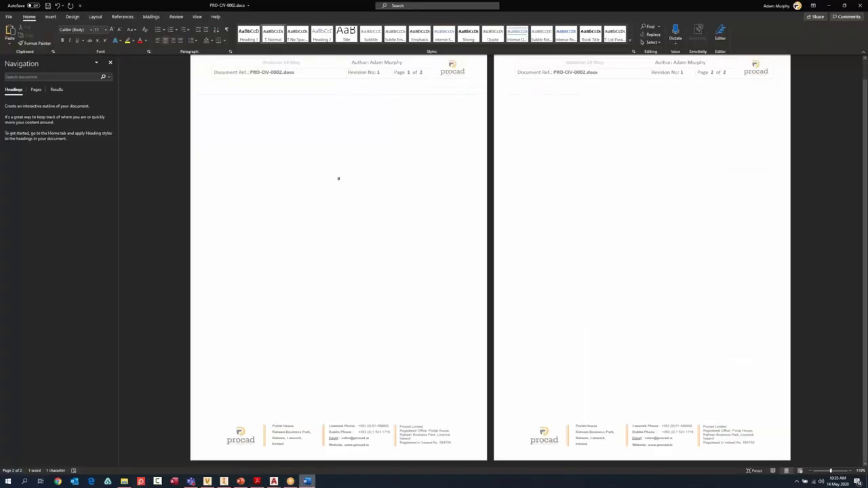
{"action": "left_click", "coordinate": [240, 481]}
{"action": "scroll", "coordinate": [267, 276], "scroll_direction": "down", "scroll_amount": 1}
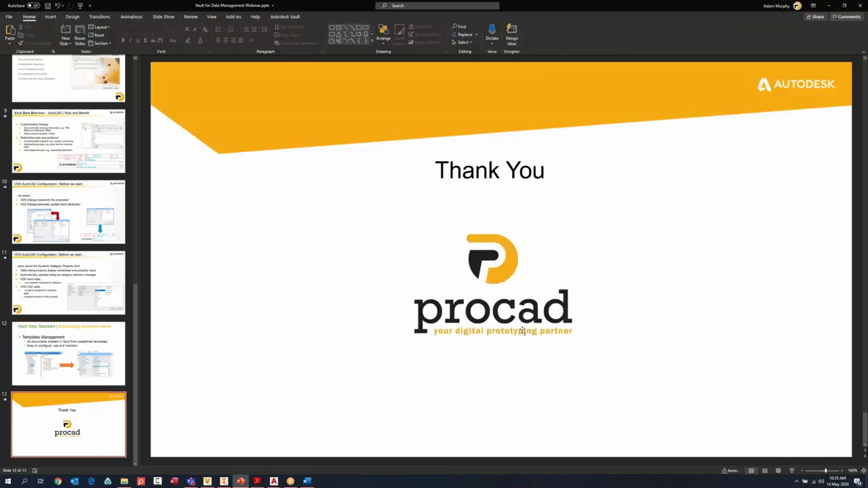